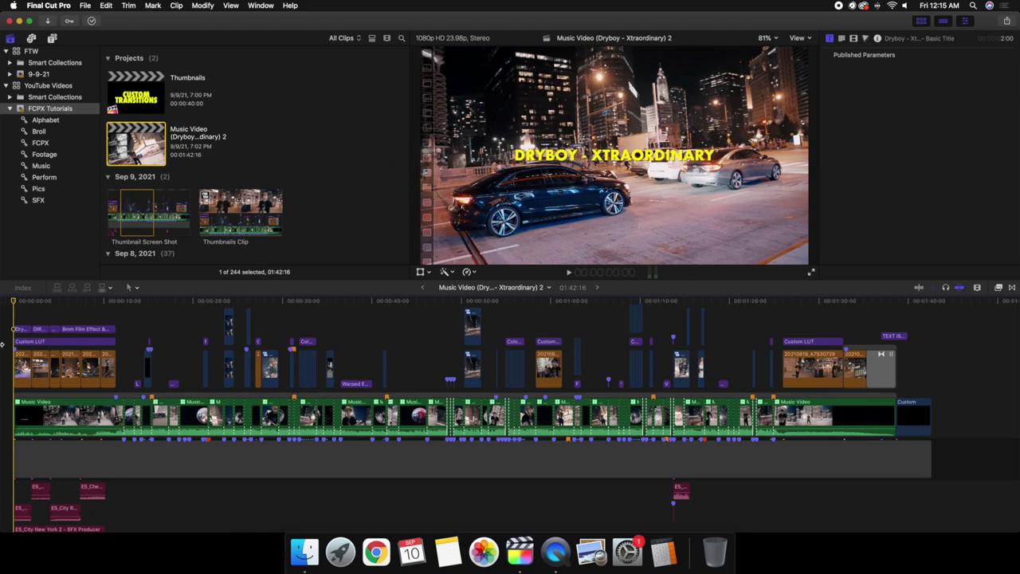
- Play the opening part of the Dryboy - Xtraordinary music video project and return the playhead to its start
key(space)
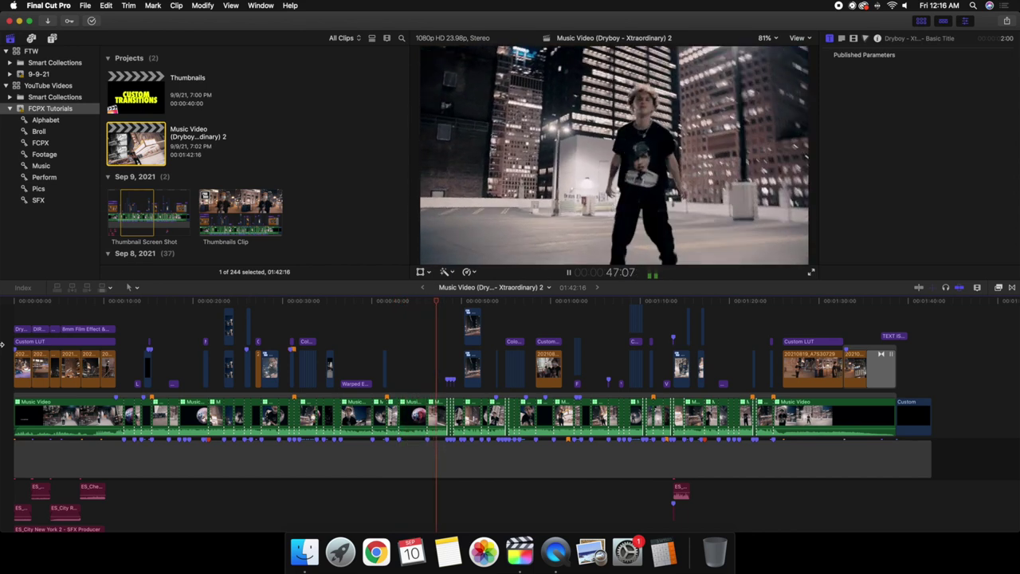
key(space)
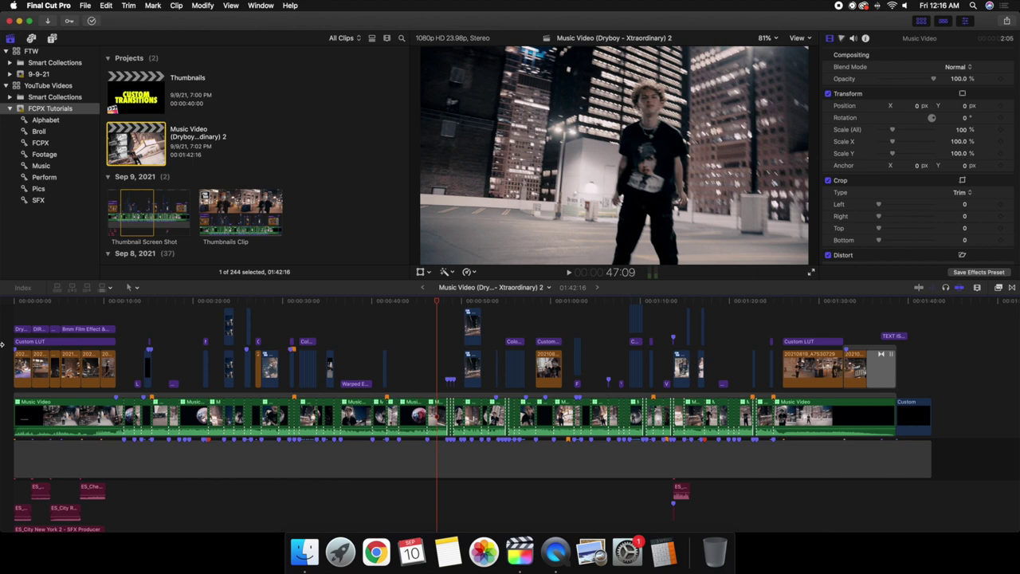
key(Home)
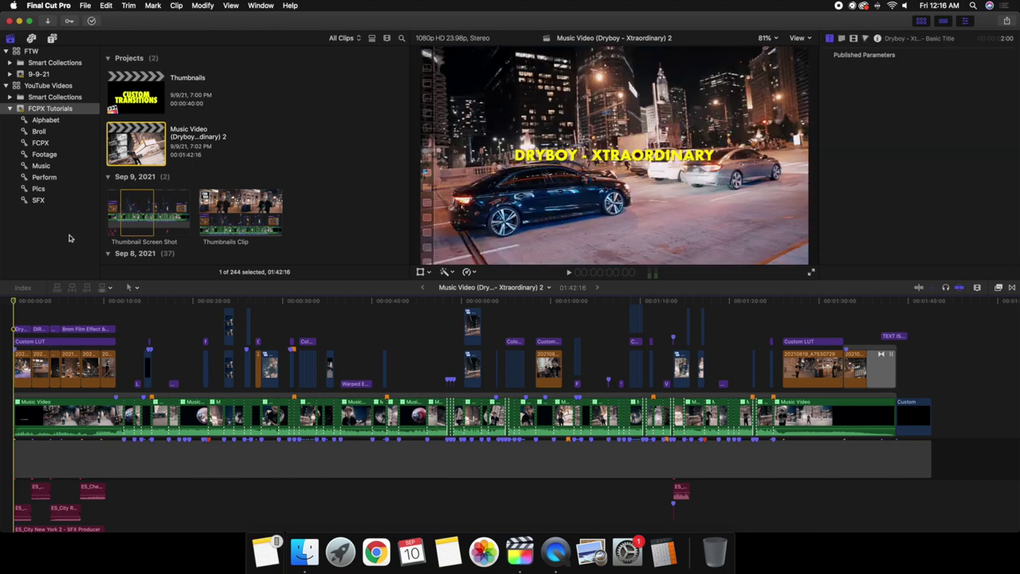
- Minimize the editor and open the Footage folder in Finder, inside Music Video Tutorial and Dryboy - Xtraordinary on the desktop
click(19, 21)
click(848, 94)
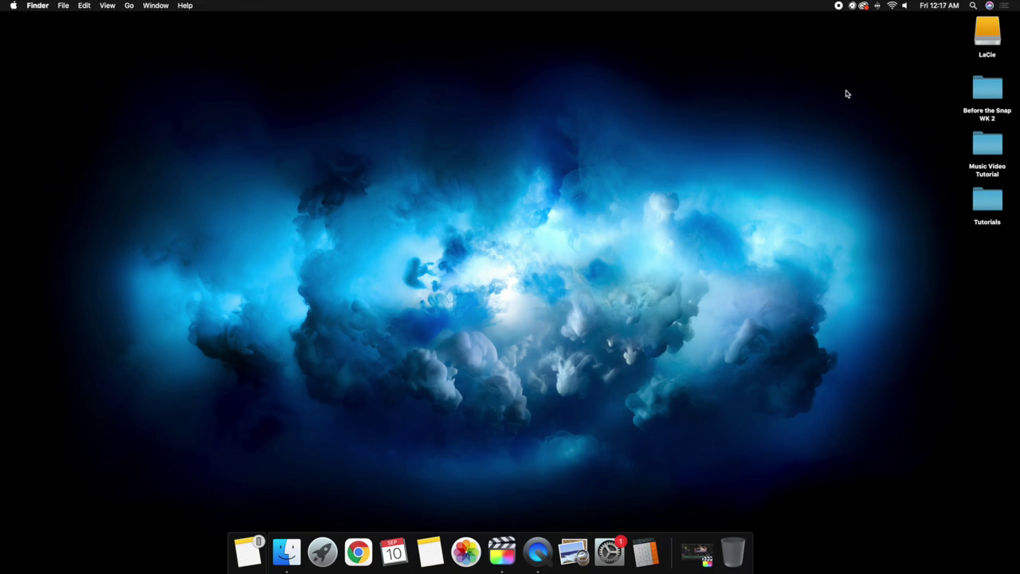
click(988, 147)
double_click(987, 147)
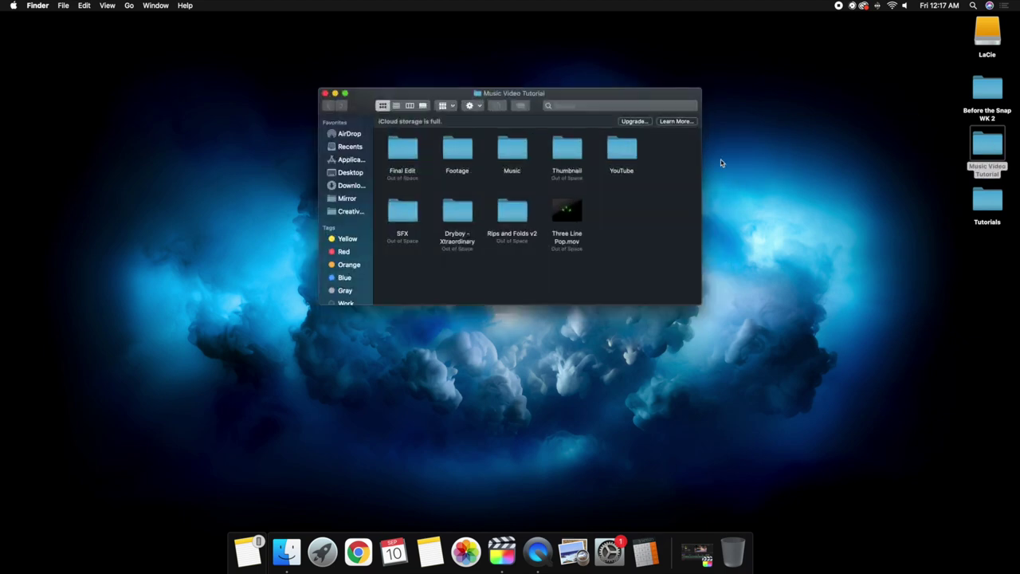
double_click(456, 213)
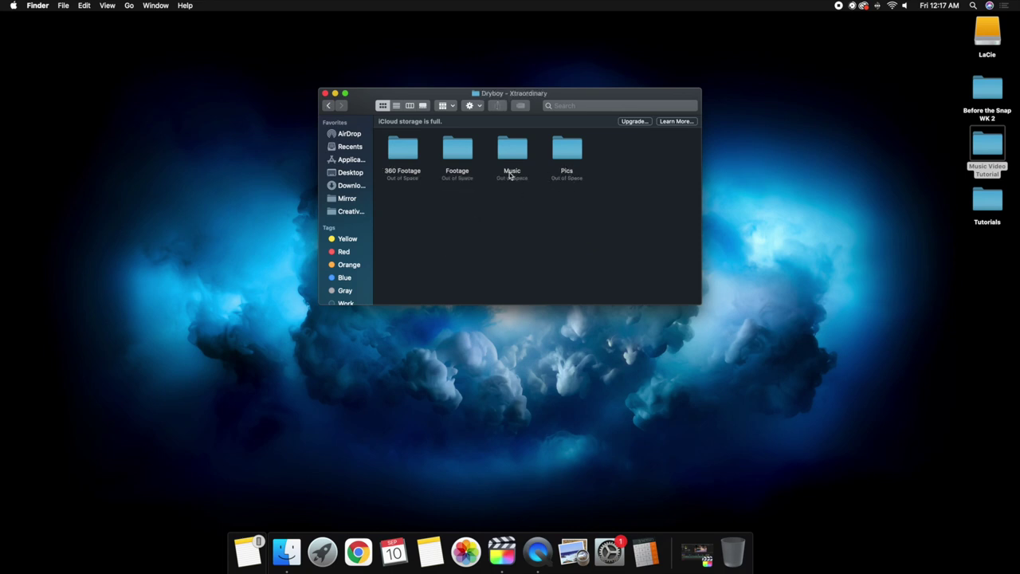
click(454, 157)
double_click(453, 157)
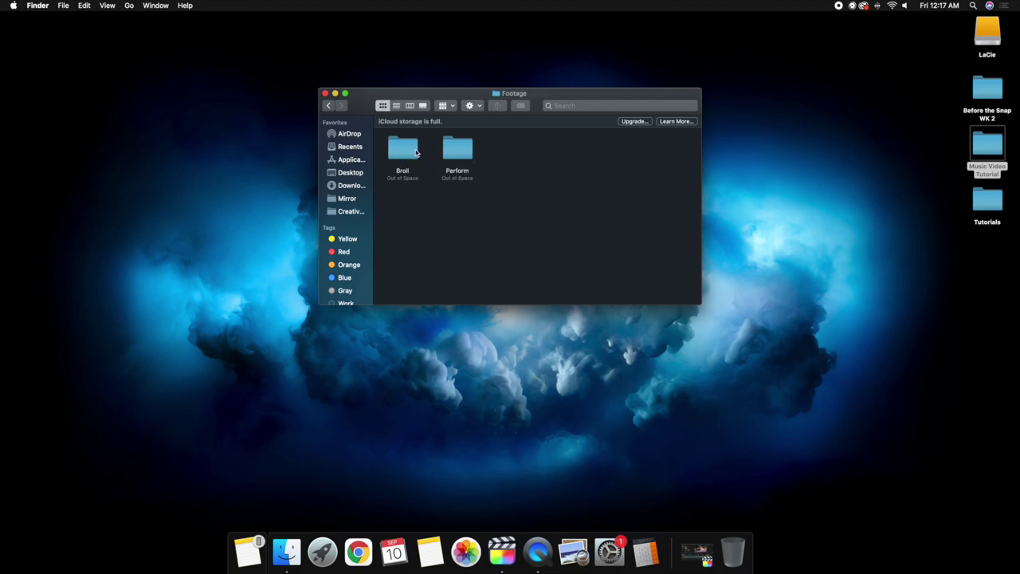
- Look inside the Broll and Perform footage subfolders and go back up to the Music Video Tutorial folder
double_click(403, 149)
click(329, 106)
double_click(458, 150)
click(329, 107)
click(328, 106)
click(329, 107)
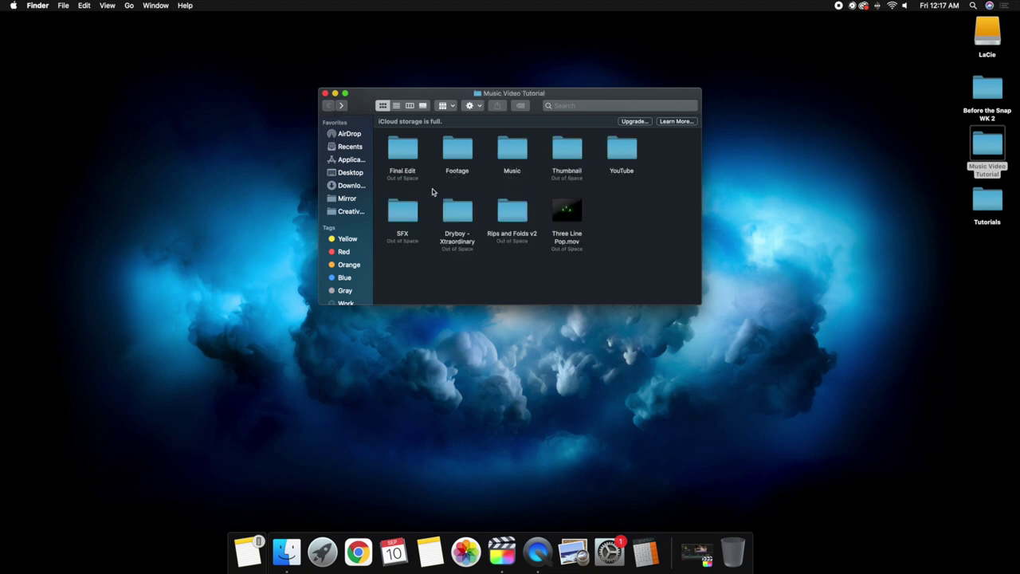
- Look in the Music folder inside Dryboy - Xtraordinary and close the Finder window
double_click(460, 210)
double_click(513, 148)
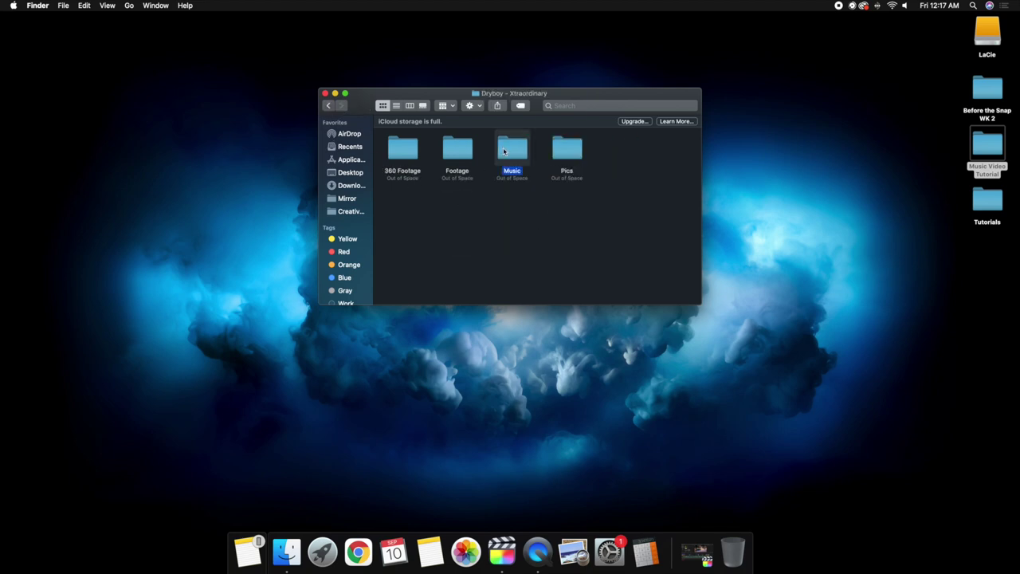
click(330, 107)
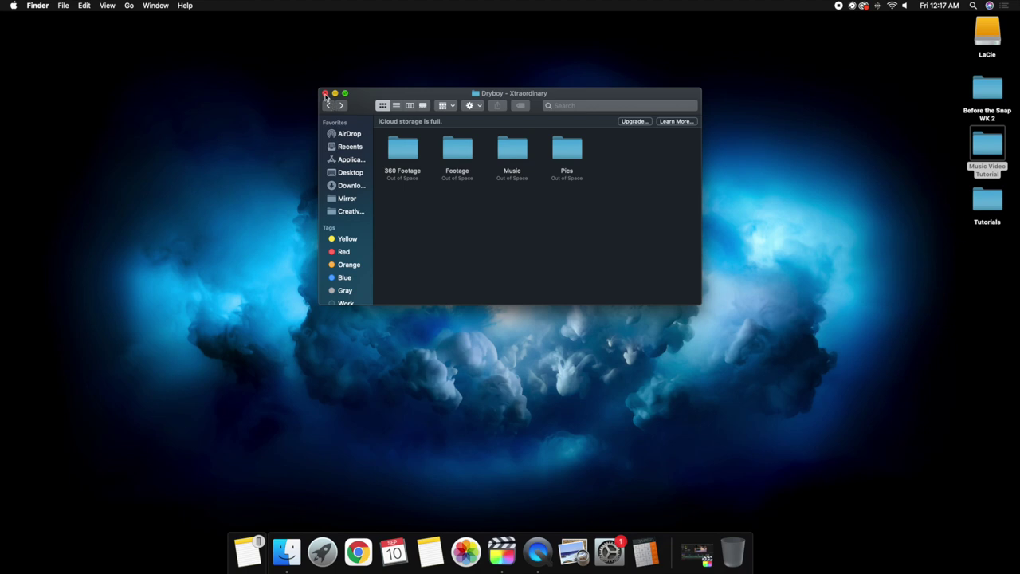
click(325, 94)
- Look through the Music Videos folder on the LaCie drive, close the window and eject the drive
click(983, 32)
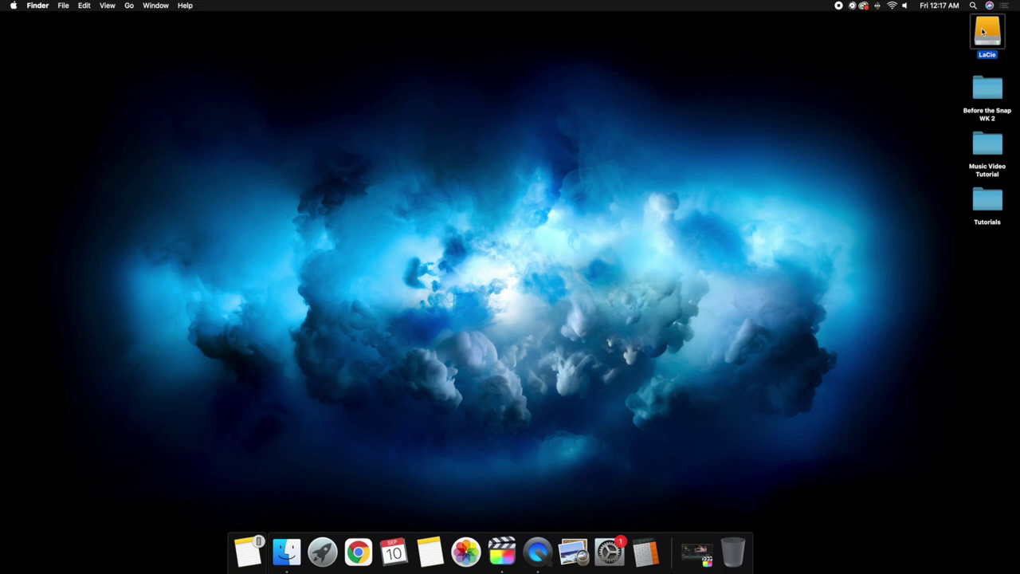
double_click(983, 31)
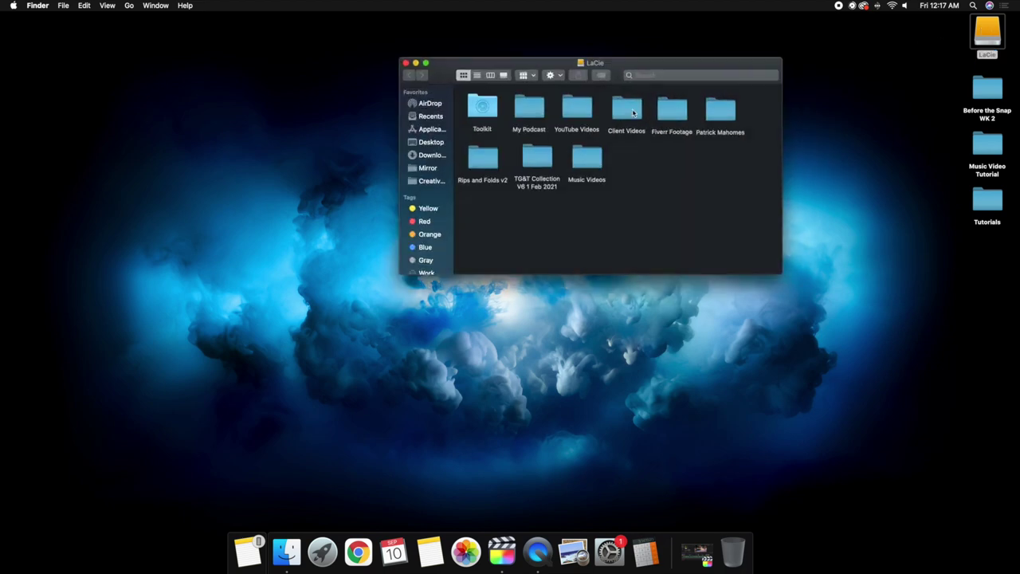
double_click(590, 159)
double_click(486, 111)
double_click(408, 75)
click(406, 63)
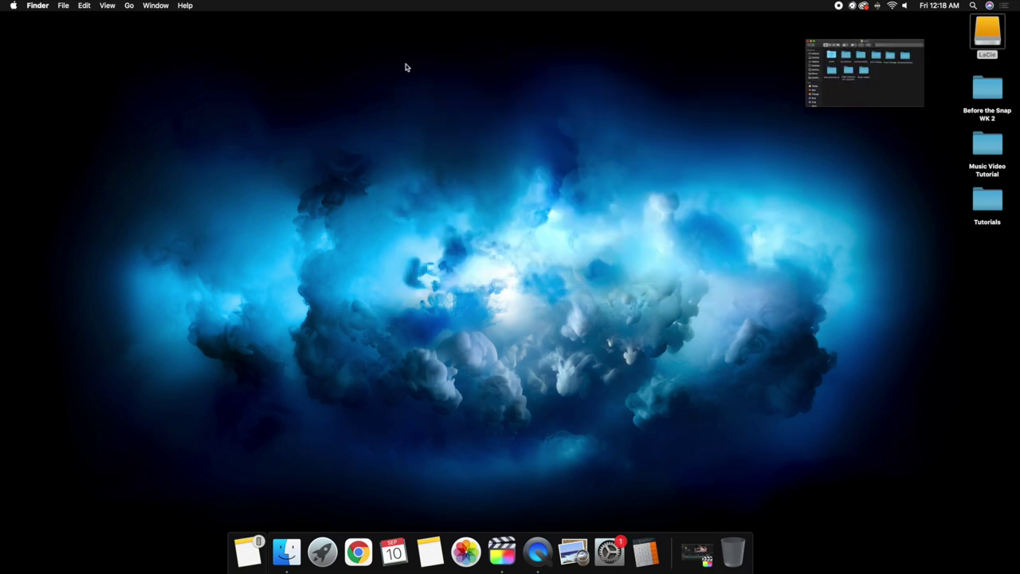
right_click(987, 30)
click(941, 46)
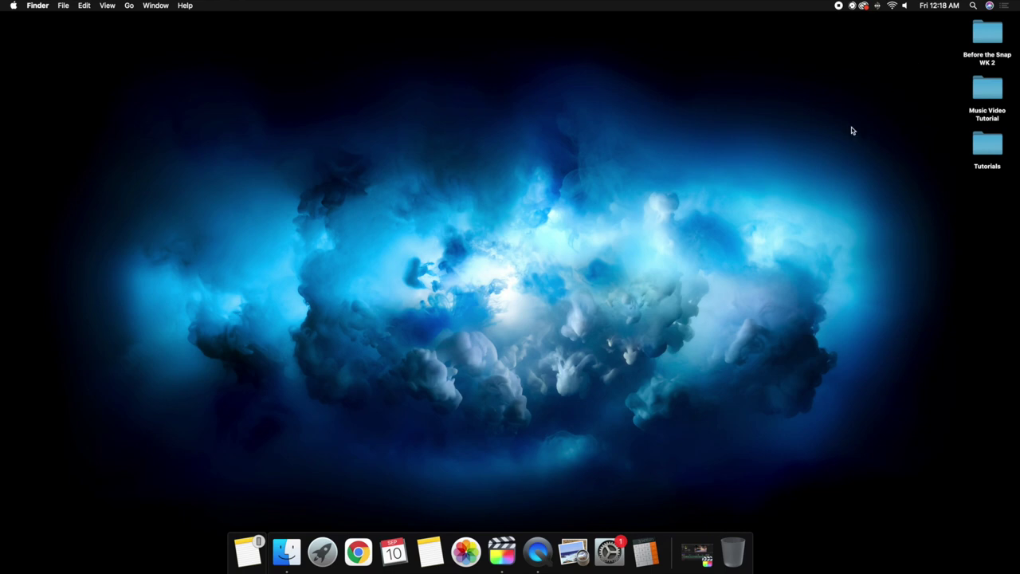
- Switch back to Final Cut Pro, make its window full screen and briefly play the start of the project
click(695, 552)
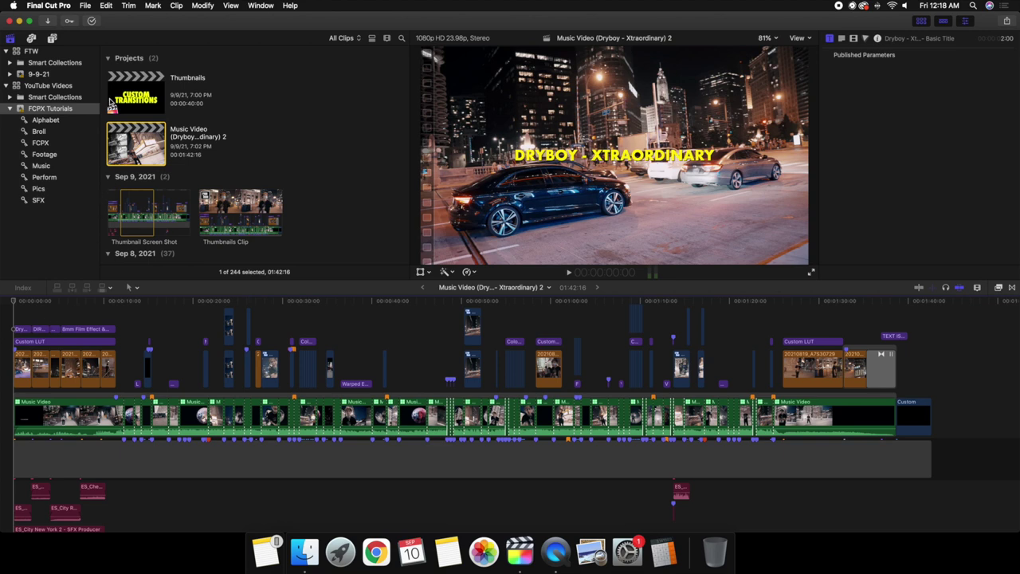
click(29, 21)
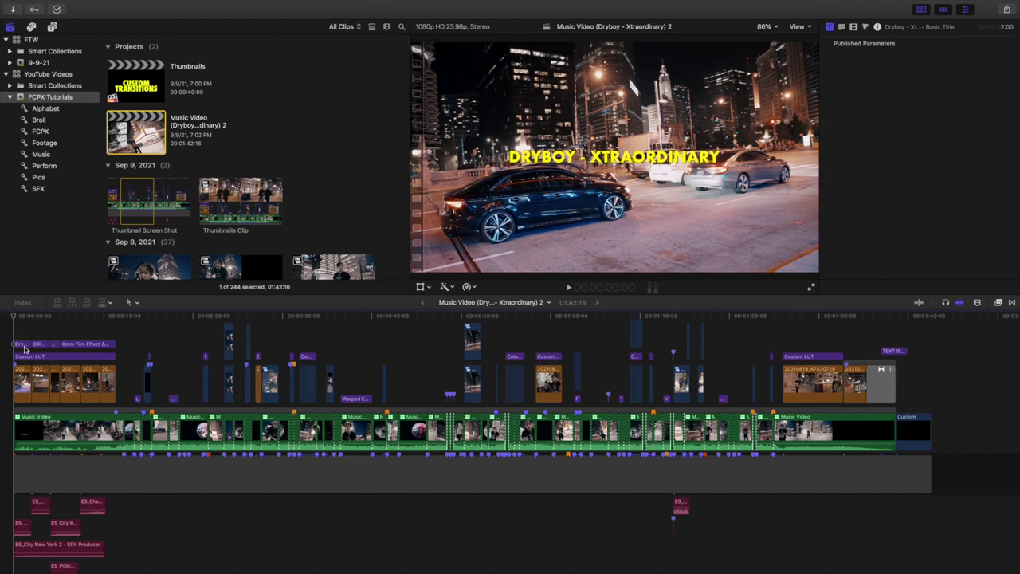
key(space)
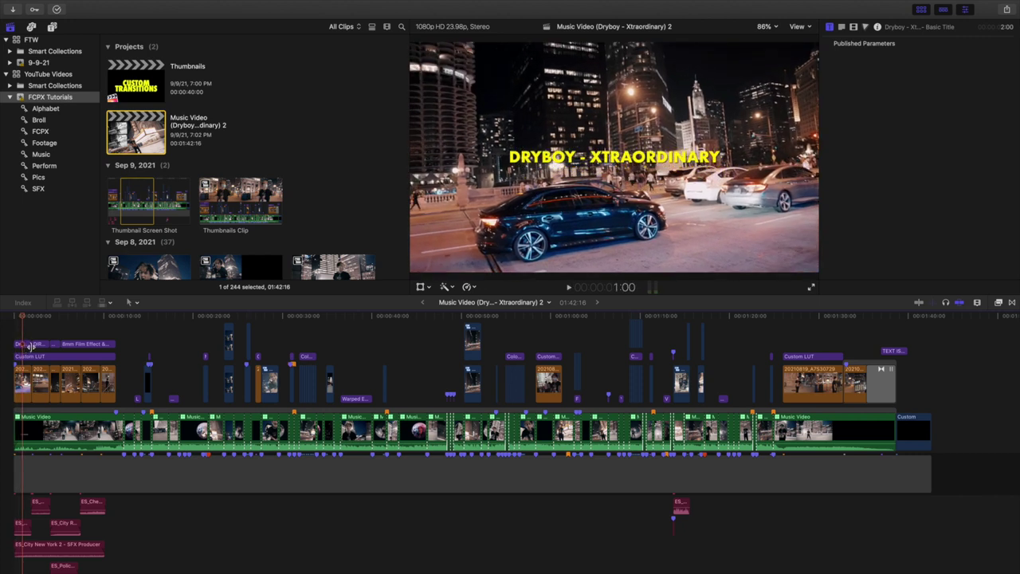
- View the media import settings for the Dryboy - Xtraordinary folder and close the import window without importing
mouse_move(47, 3)
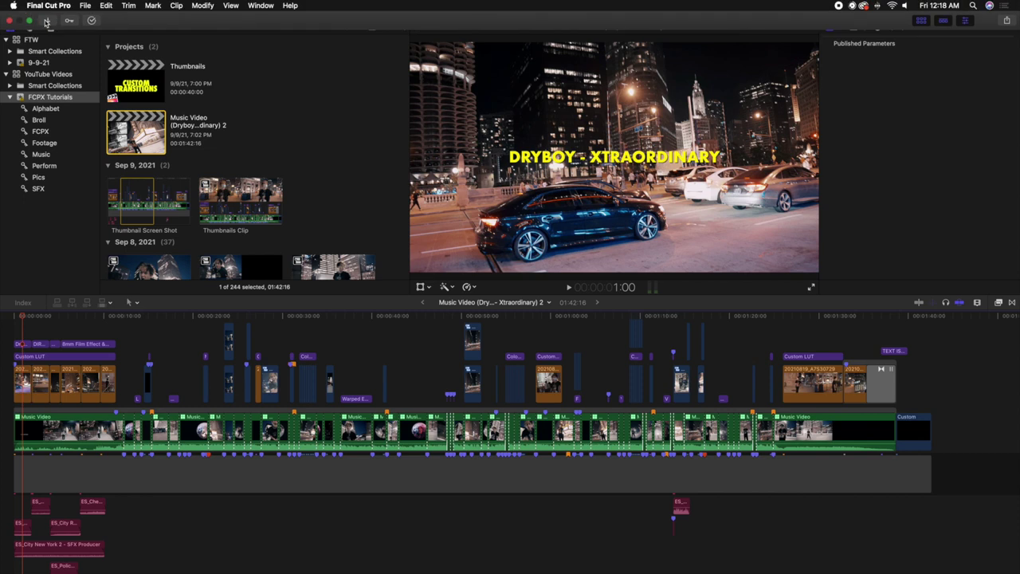
click(47, 20)
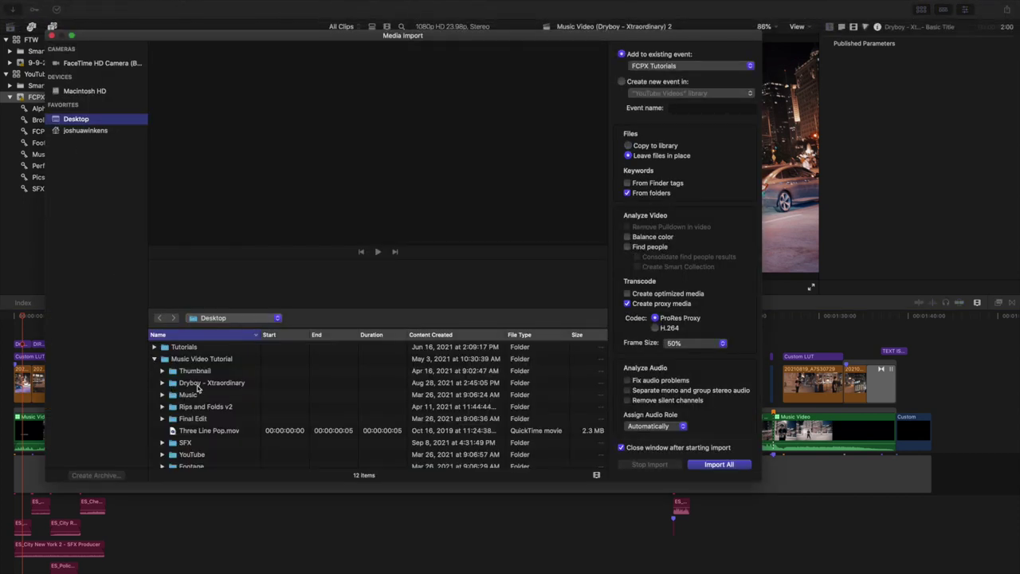
click(199, 385)
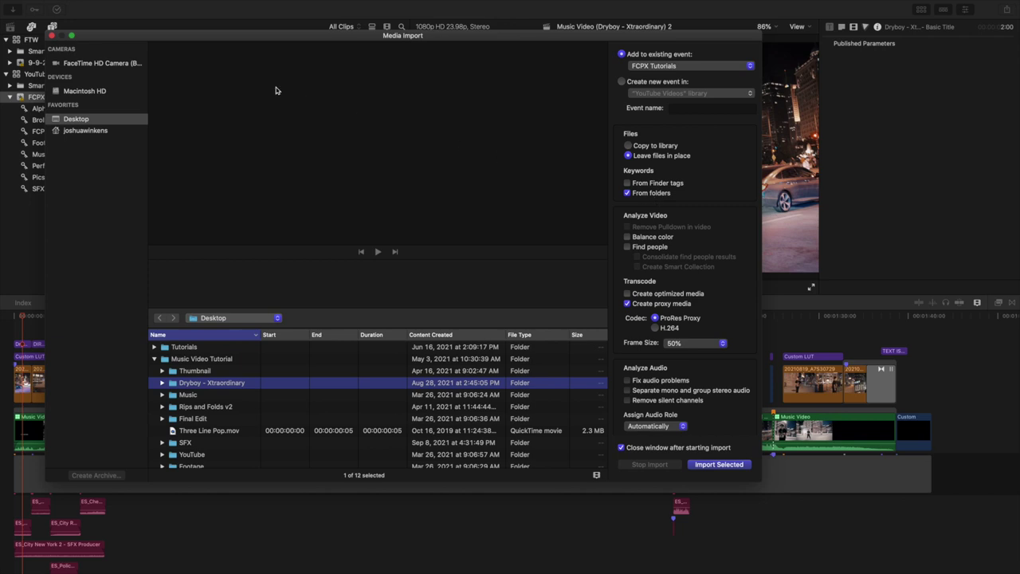
click(52, 38)
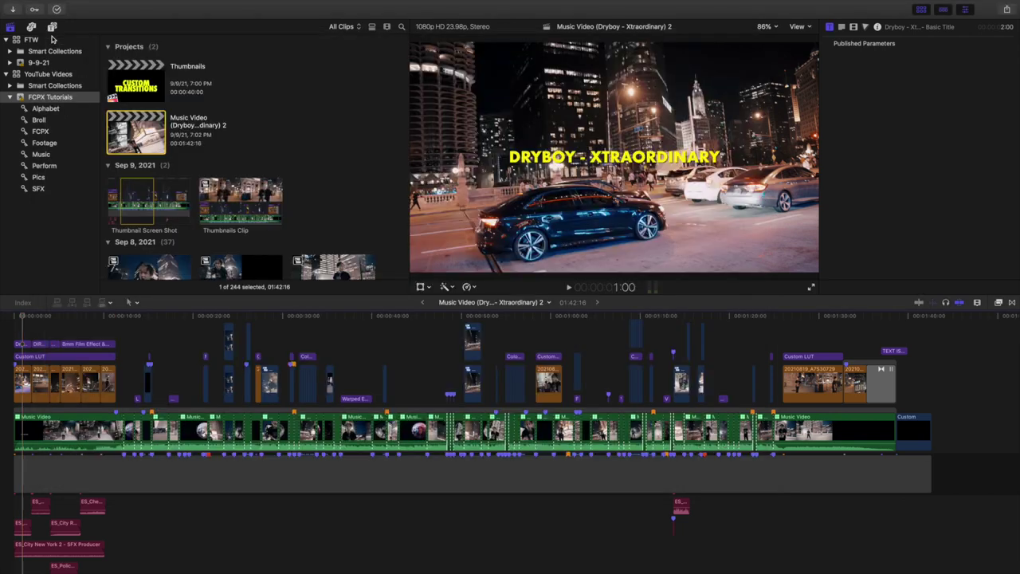
- Look through the Broll, Music, Perform, Pics and SFX keyword collections of the FCPX Tutorials event
click(40, 122)
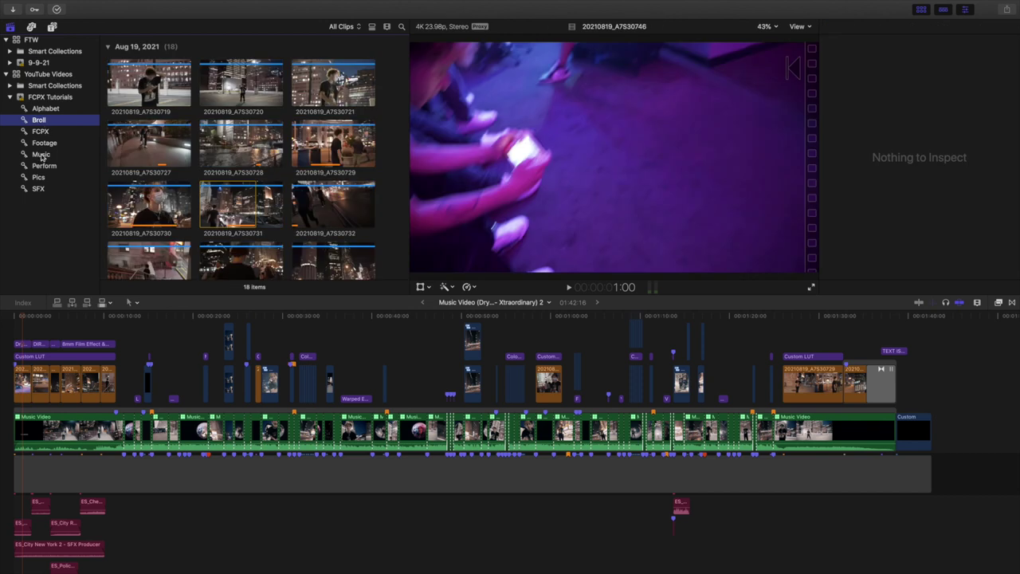
click(41, 155)
click(43, 165)
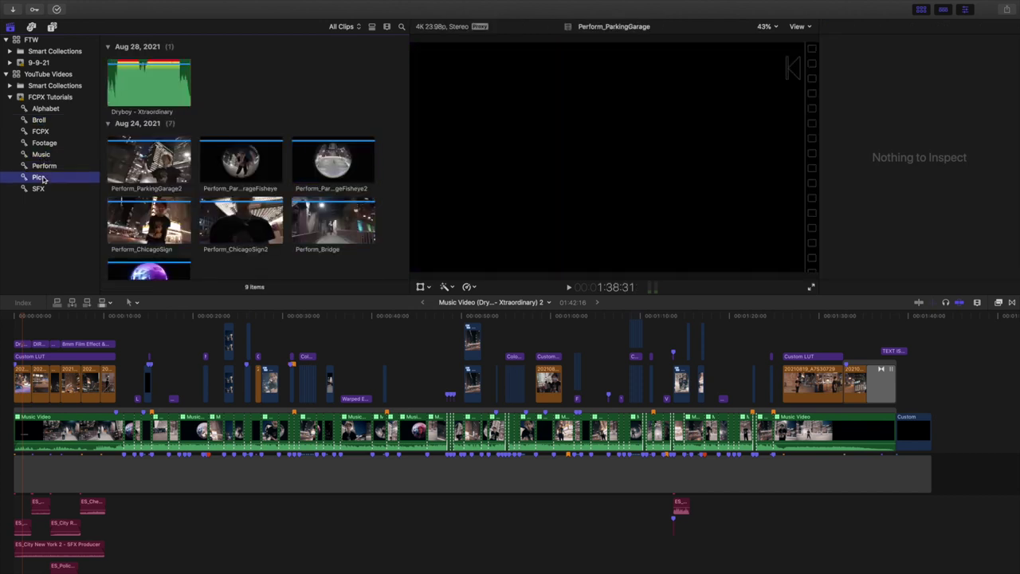
click(43, 178)
click(40, 189)
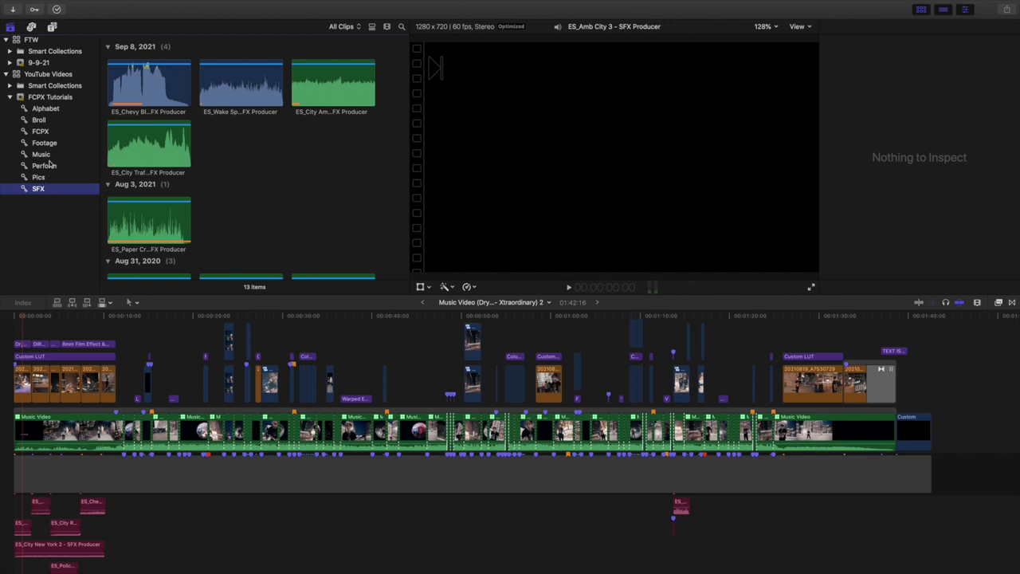
click(48, 156)
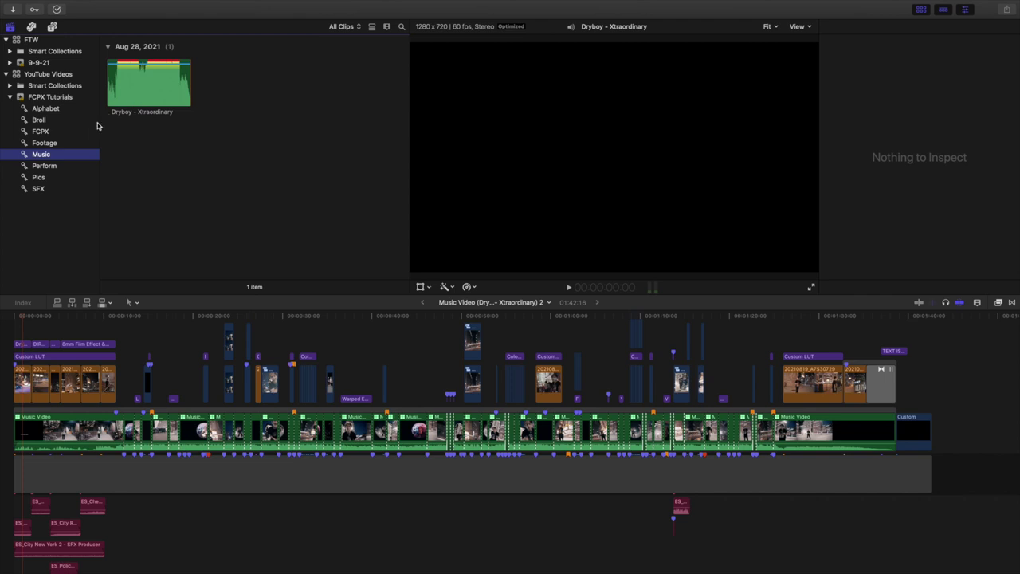
click(53, 166)
scroll(172, 119, down, 3)
scroll(172, 120, up, 3)
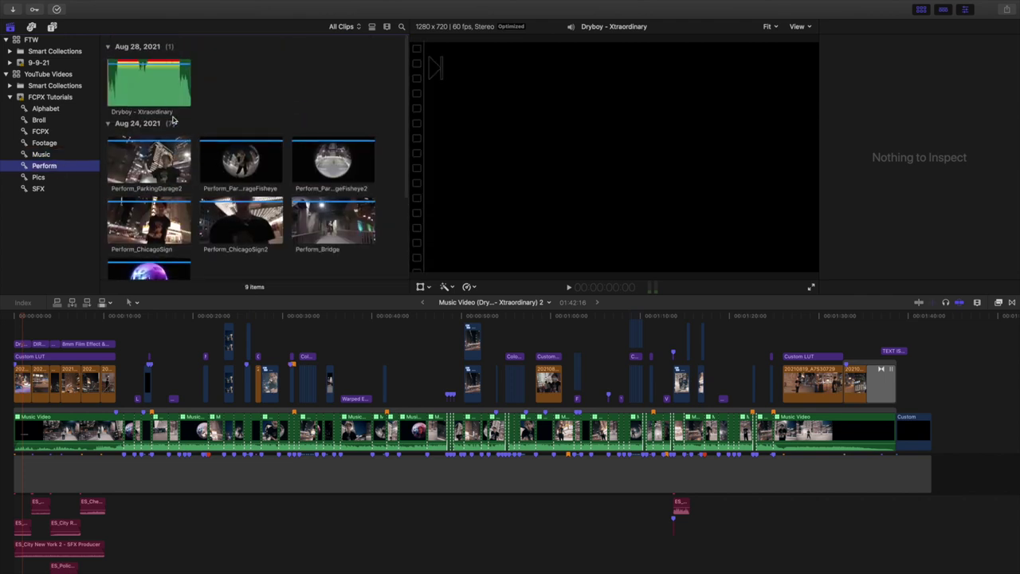
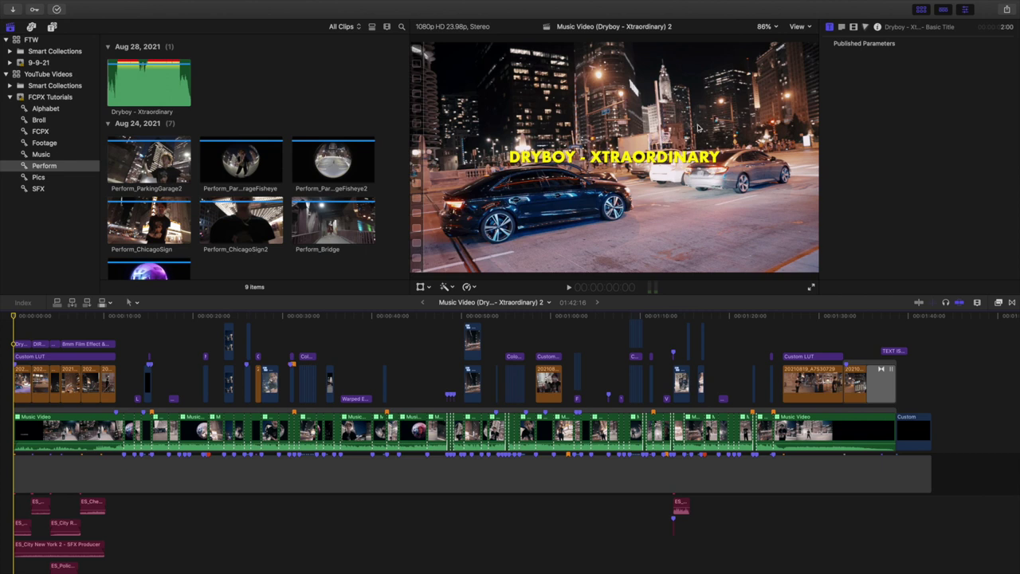
- View the viewer's media playback options for original and proxy media without changing them
click(798, 28)
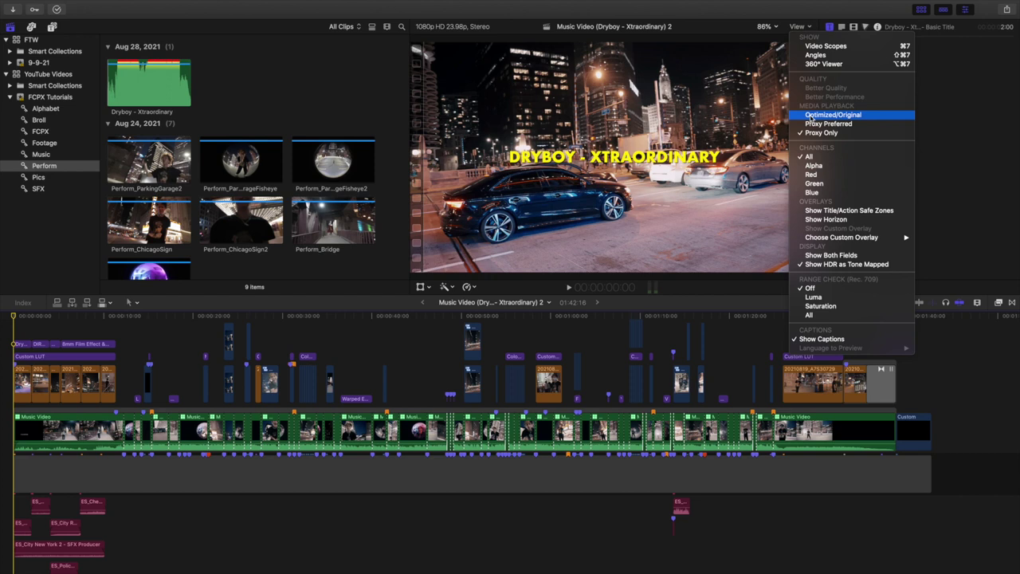
click(748, 30)
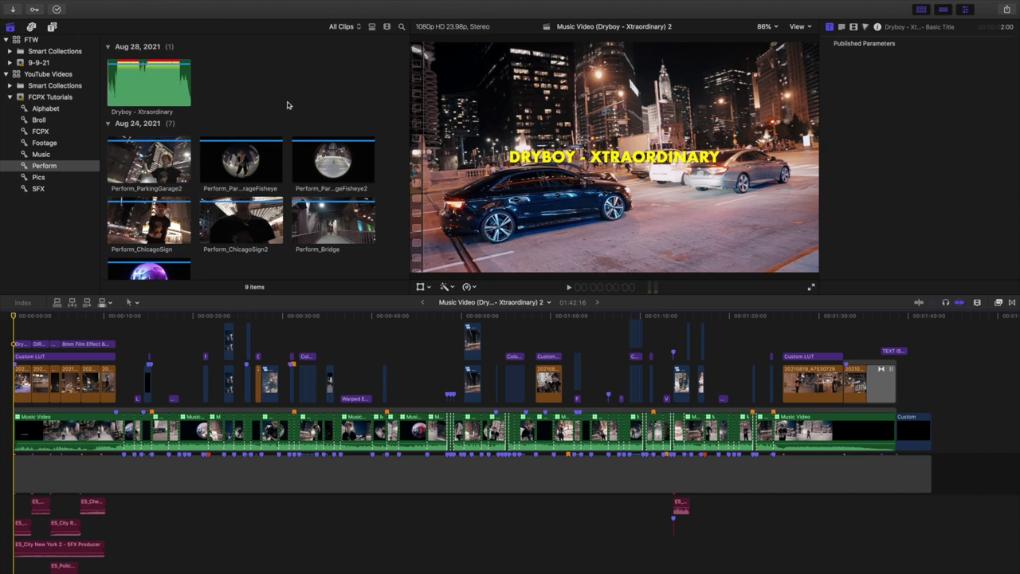
- Select all clips in the Perform collection, view the new multicam clip settings, cancel them and return to the timeline's start
scroll(270, 98, down, 3)
scroll(268, 99, up, 3)
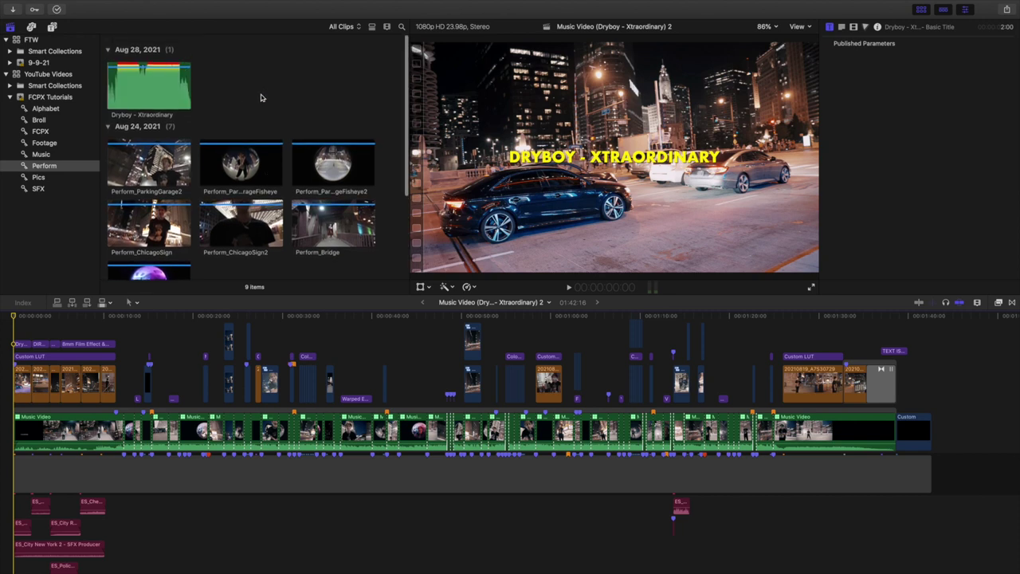
click(104, 70)
drag(104, 70, 383, 290)
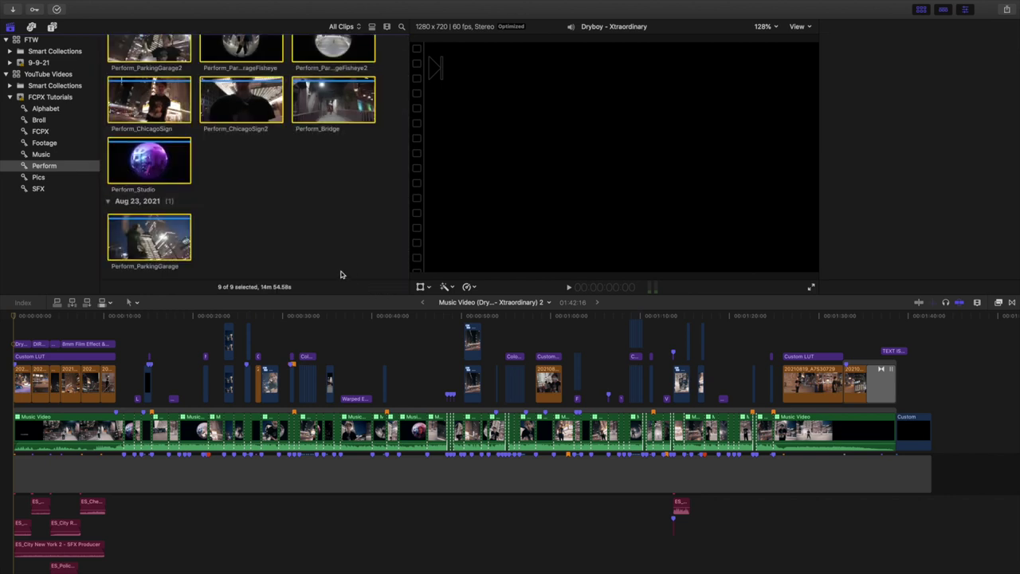
right_click(172, 233)
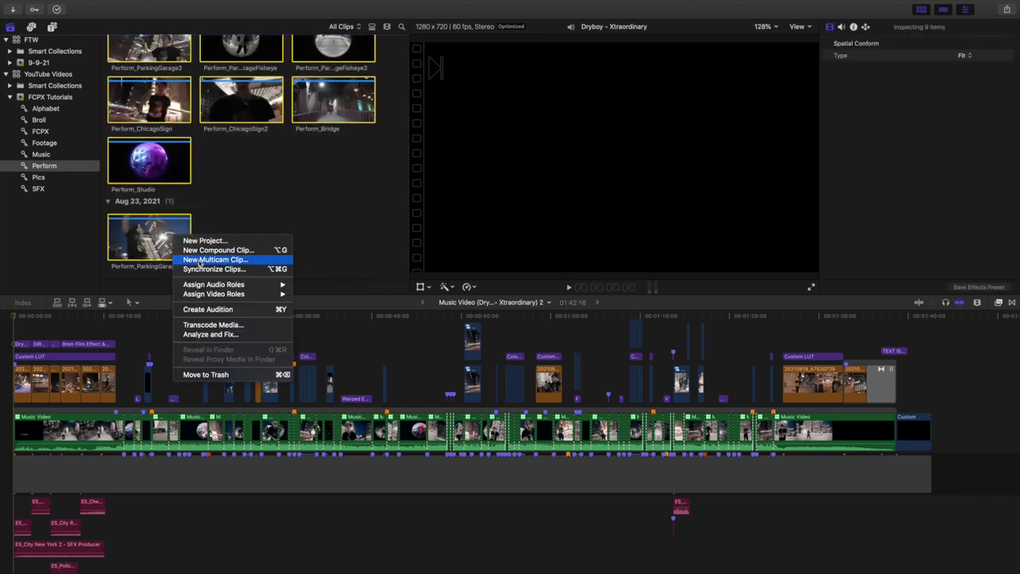
click(199, 260)
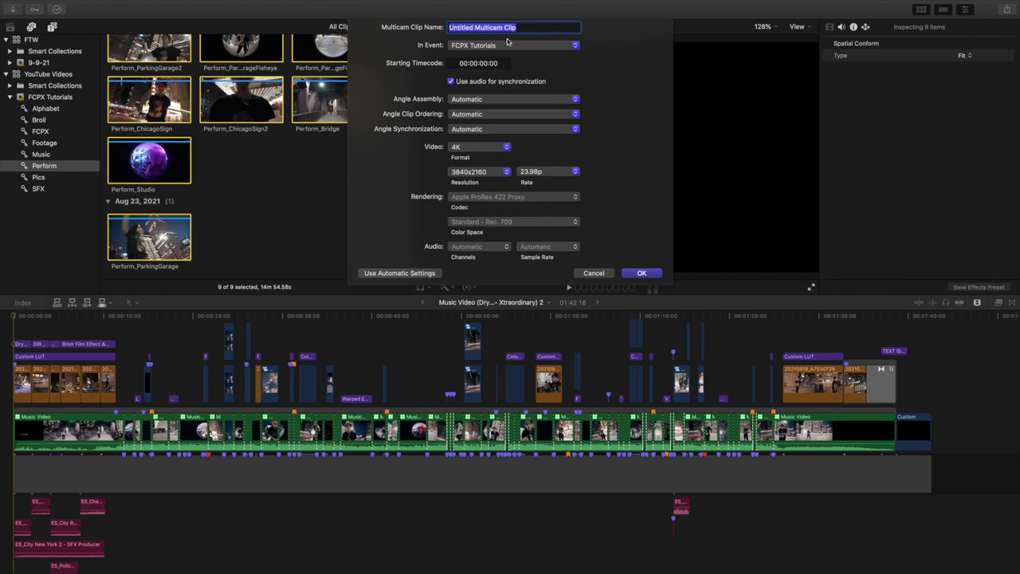
click(595, 273)
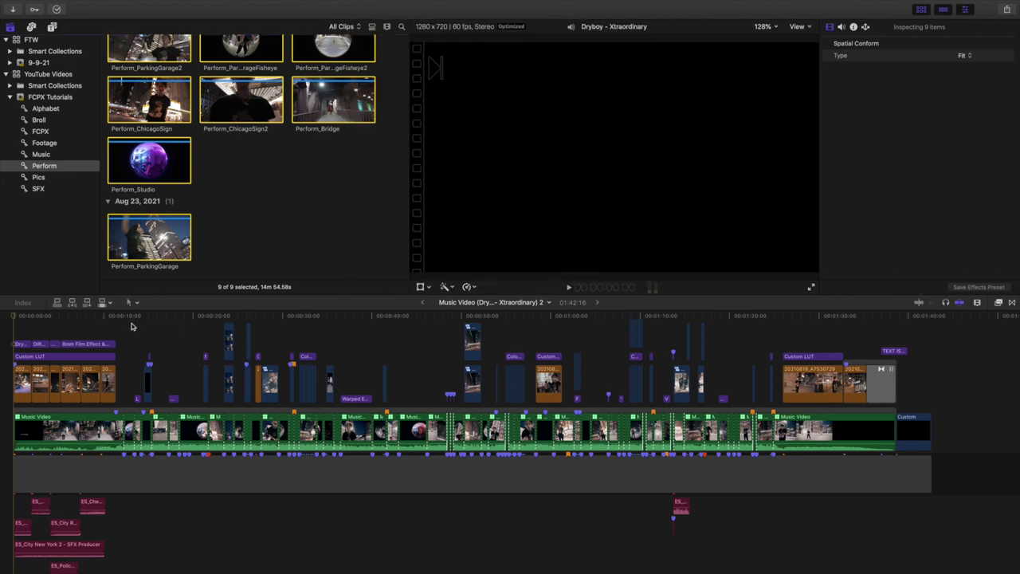
click(16, 342)
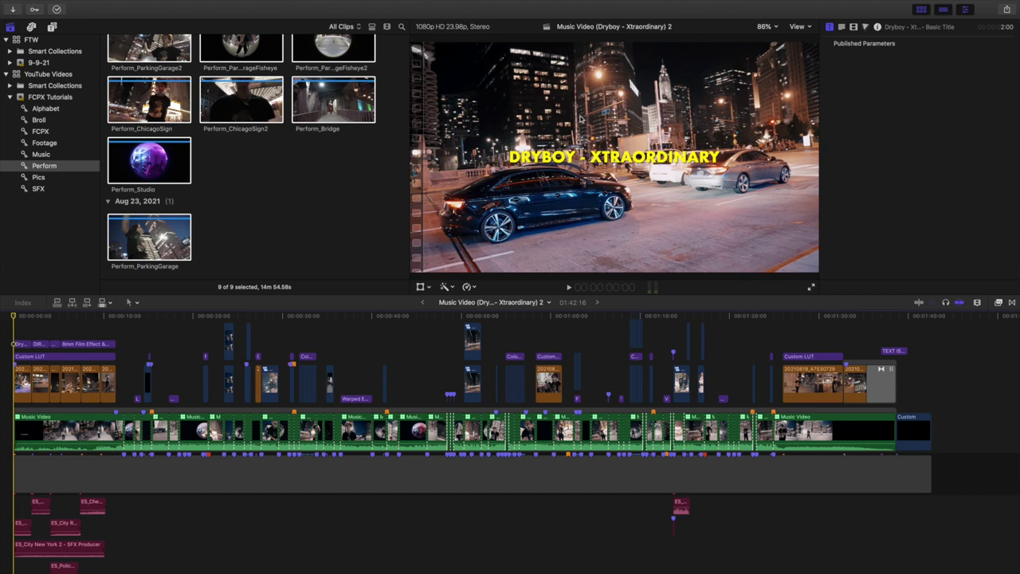
- Hide the browser, show the angle viewer and place the playhead on the multicam shot at 16:11
click(923, 10)
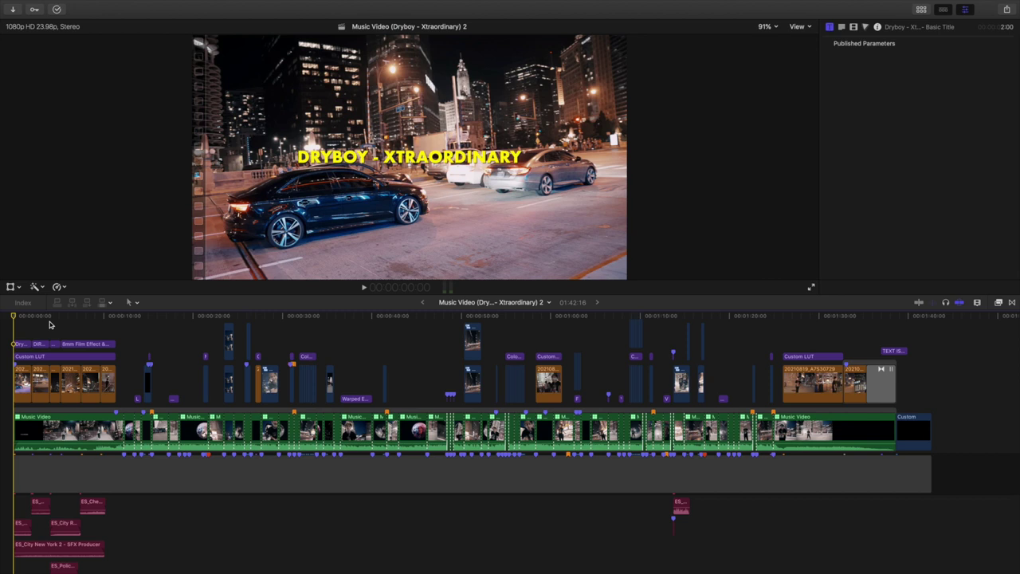
key(ctrl+super+1)
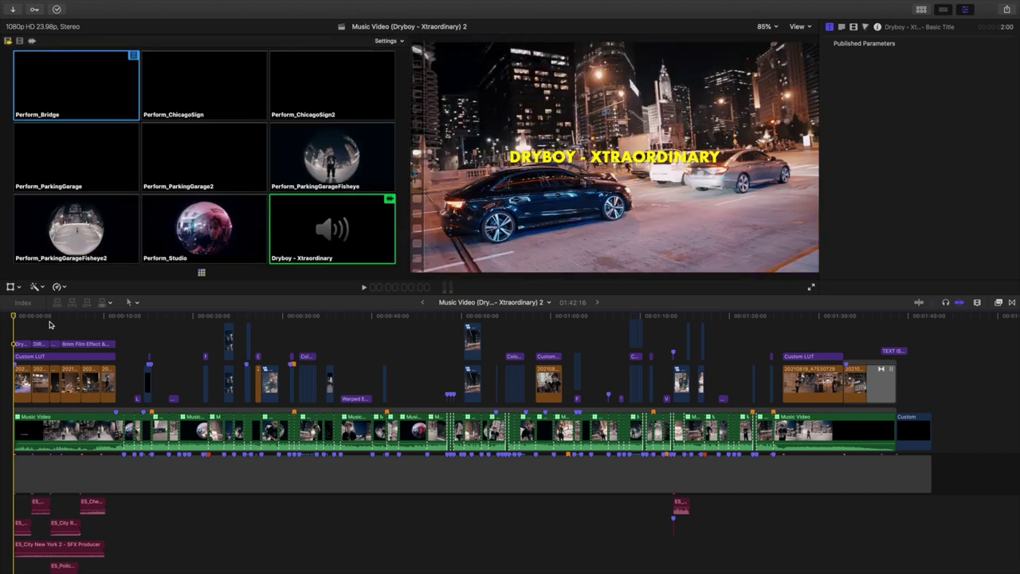
click(161, 369)
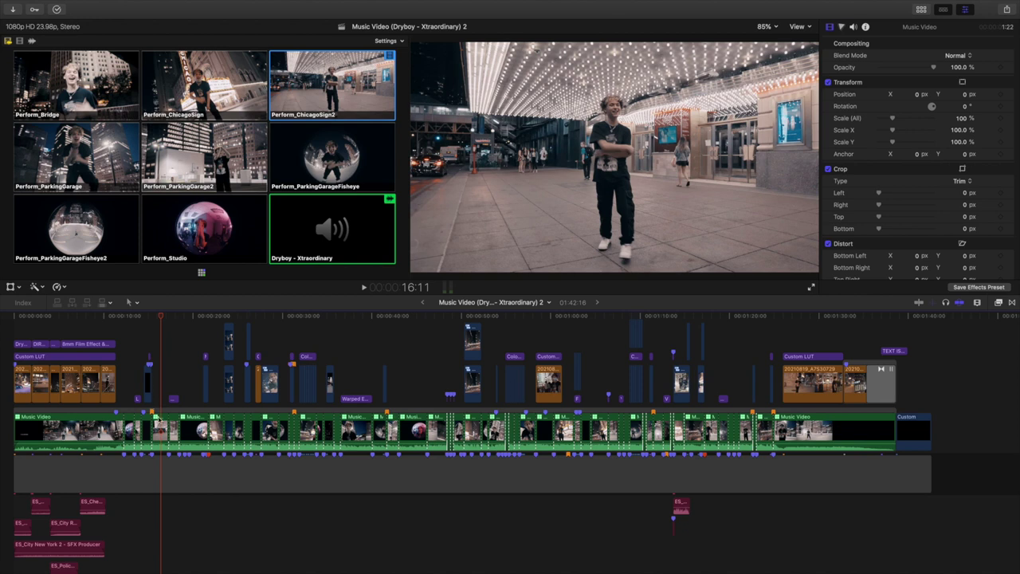
- Open the Music Video multicam clip, look through its synced Perform angles and return to the project timeline
double_click(161, 426)
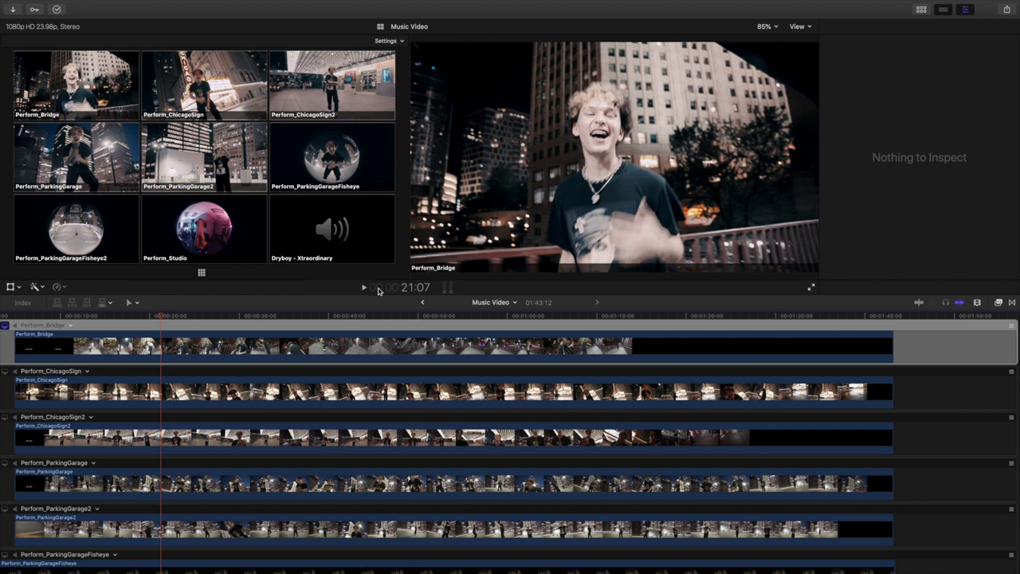
scroll(288, 372, down, 2)
scroll(289, 375, down, 5)
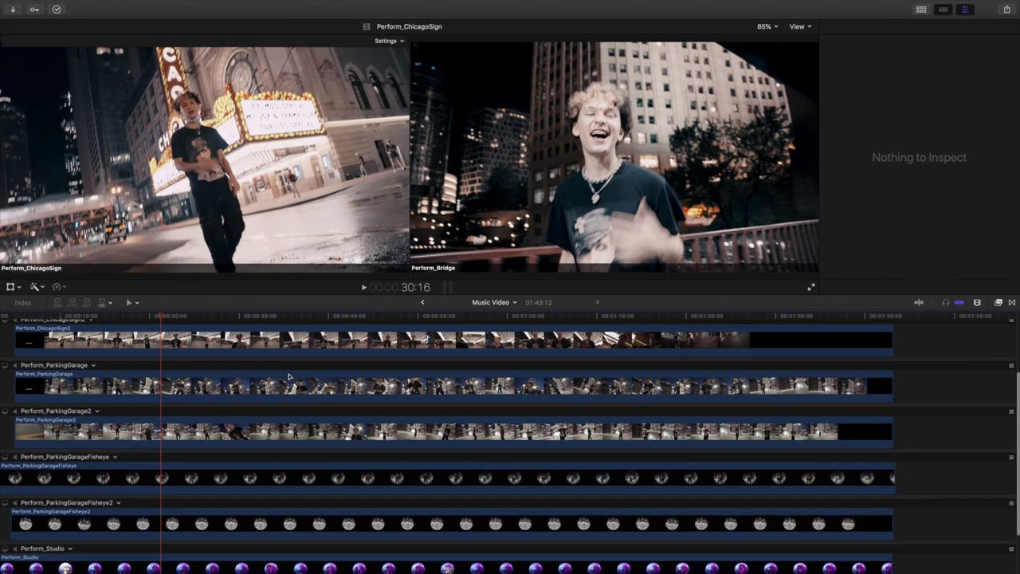
scroll(289, 376, up, 4)
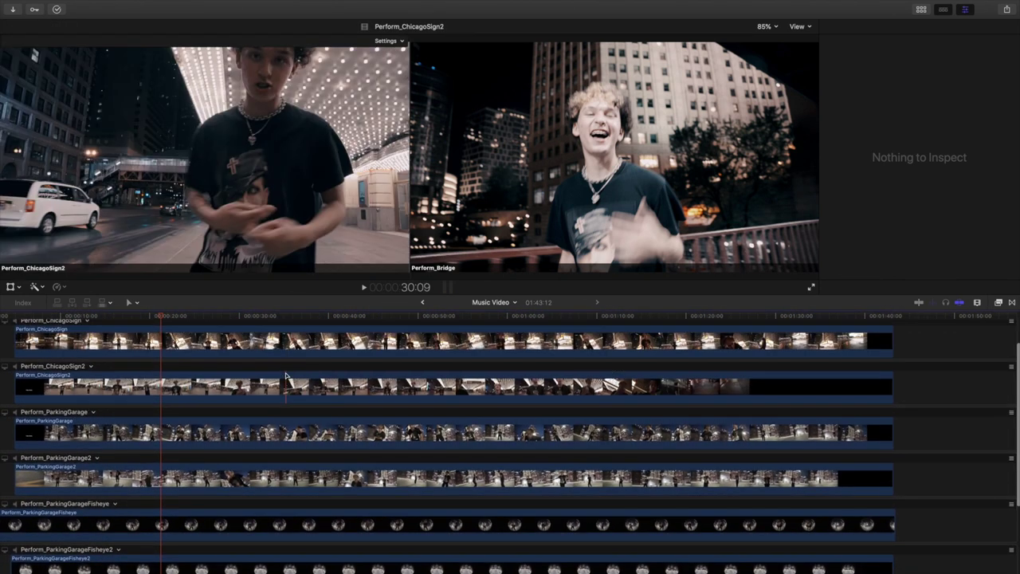
click(422, 305)
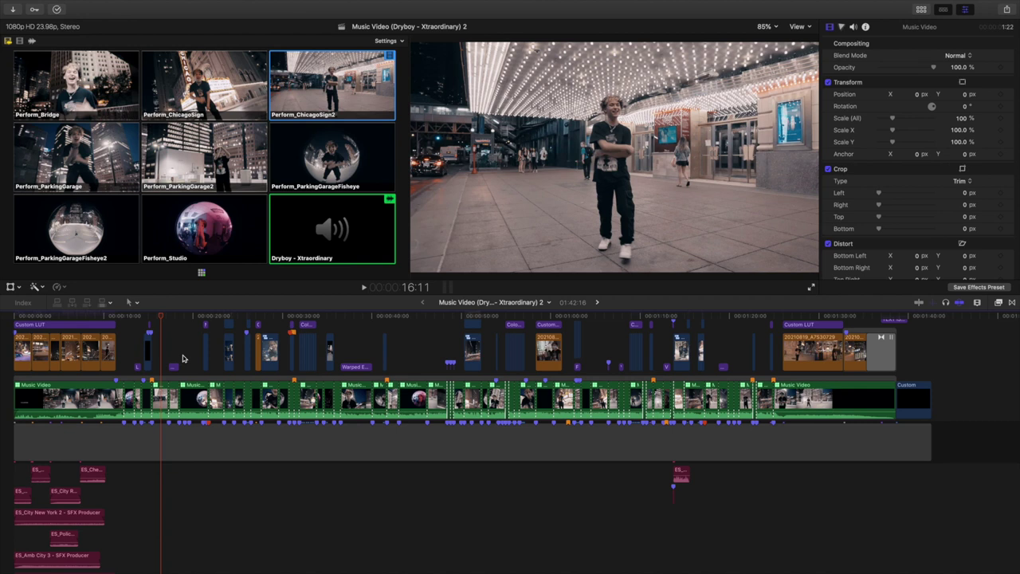
- View the available clip commands for the Music Video multicam segment starting at 15:10 and dismiss them without changes
key(super+equal)
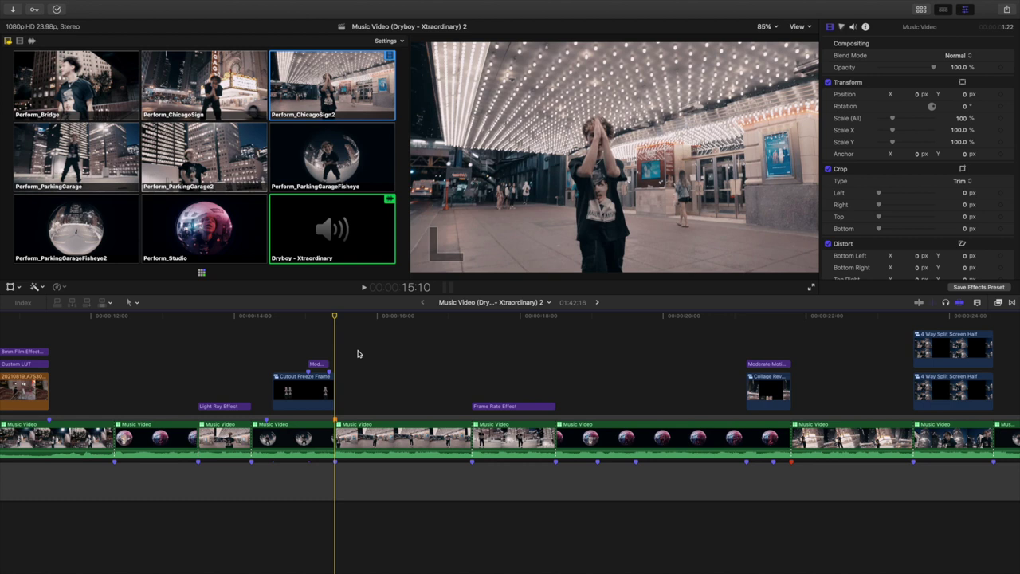
click(359, 438)
right_click(359, 438)
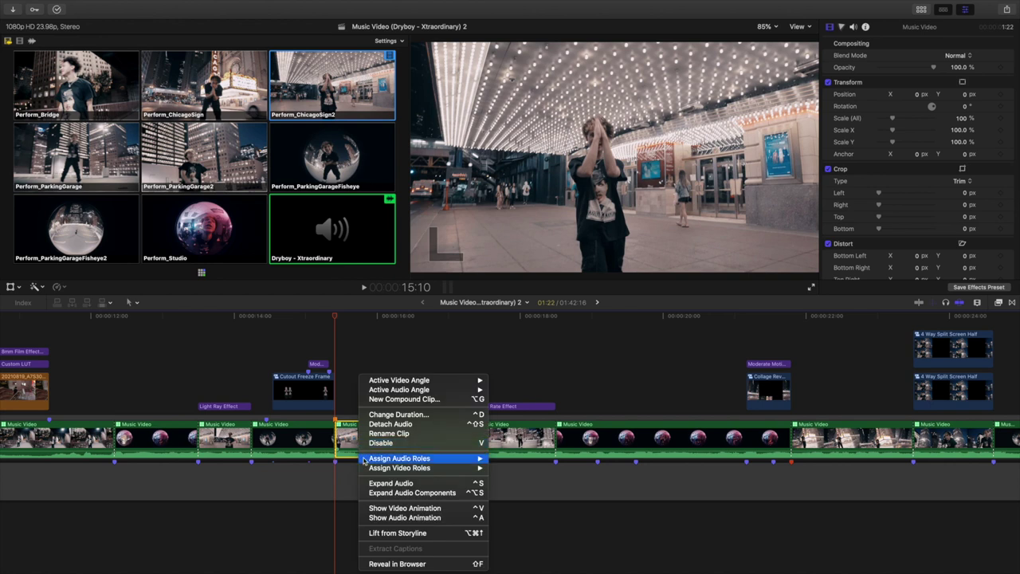
click(348, 408)
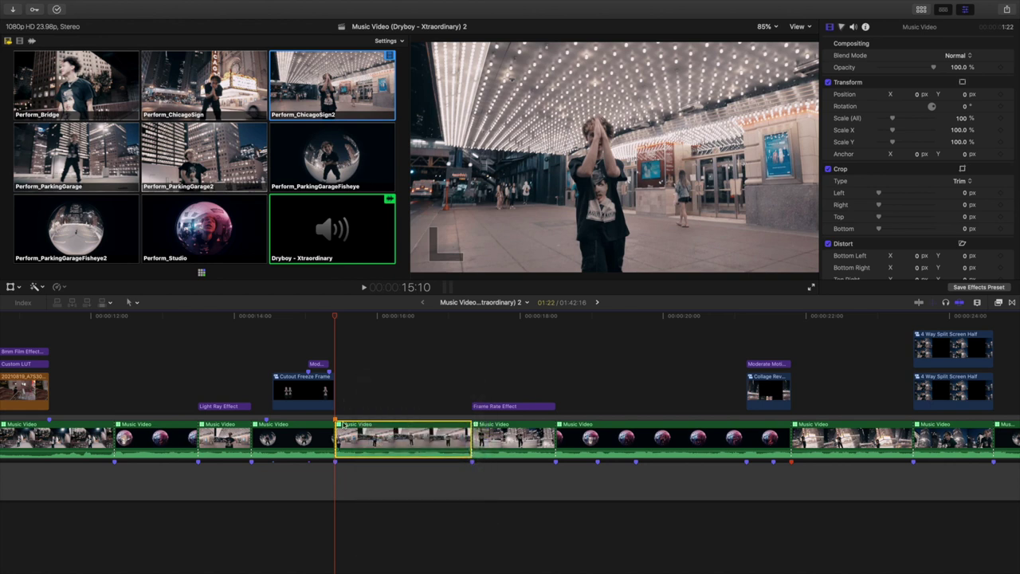
click(339, 399)
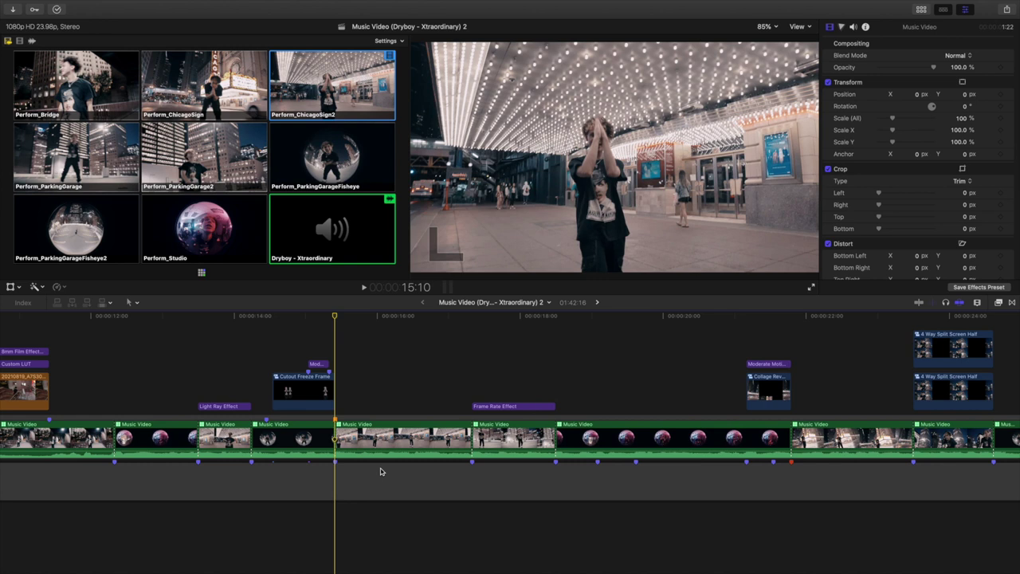
- Turn on skimming and preview the Music Video multicam segment that follows the cut at 15:10
key(super+minus)
key(super+minus)
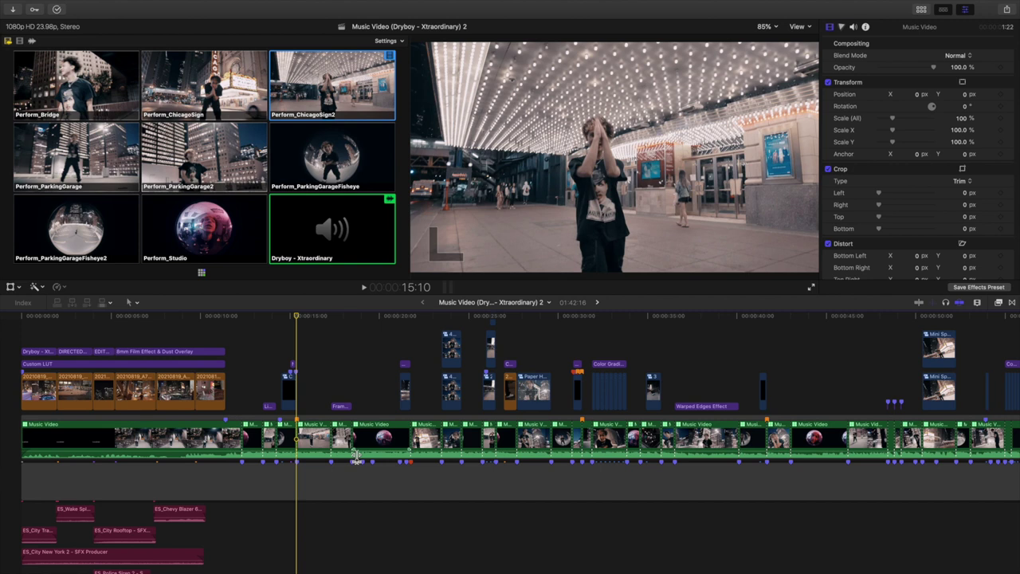
key(super+equal)
key(super+equal)
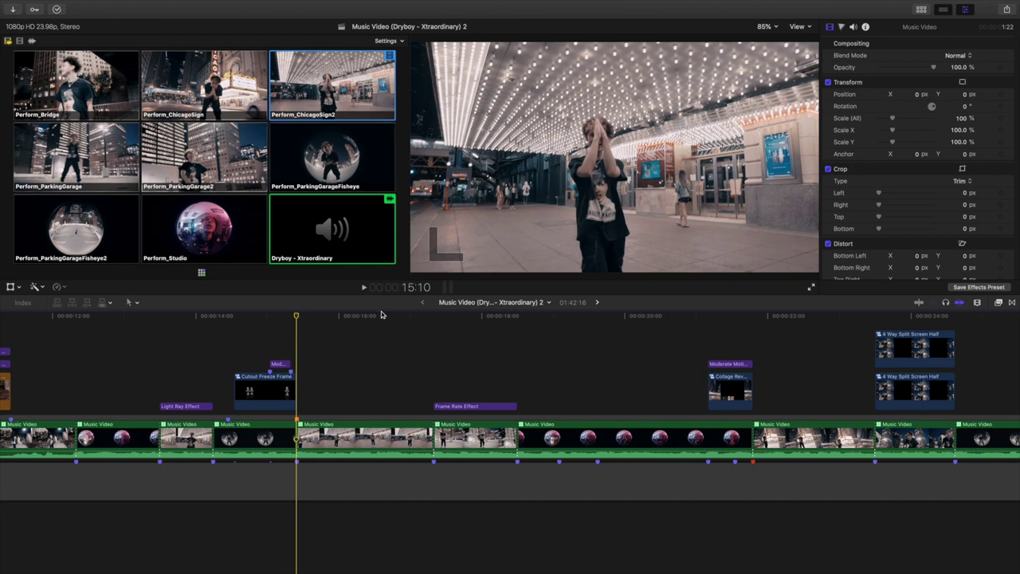
click(921, 303)
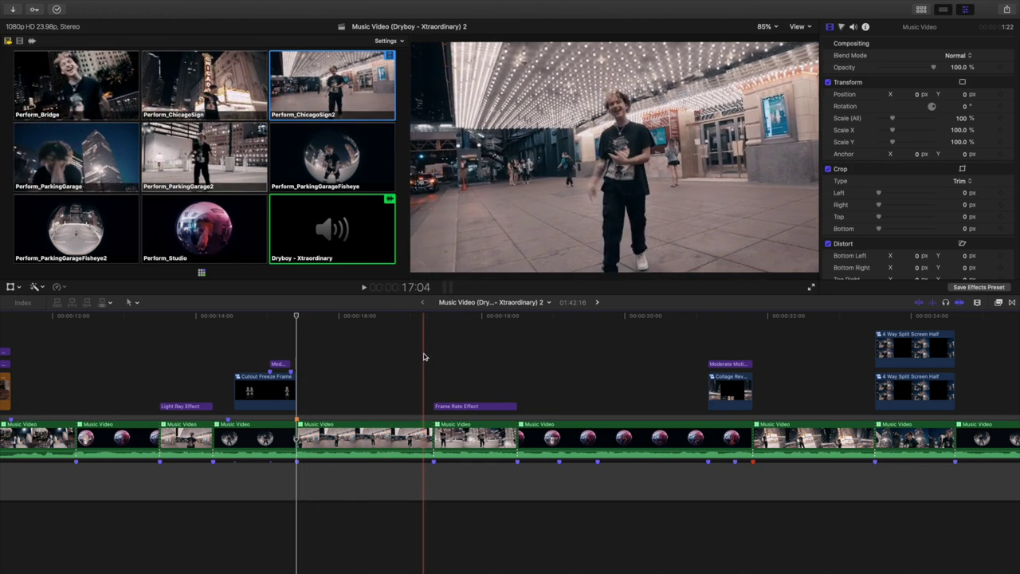
scroll(423, 357, right, 3)
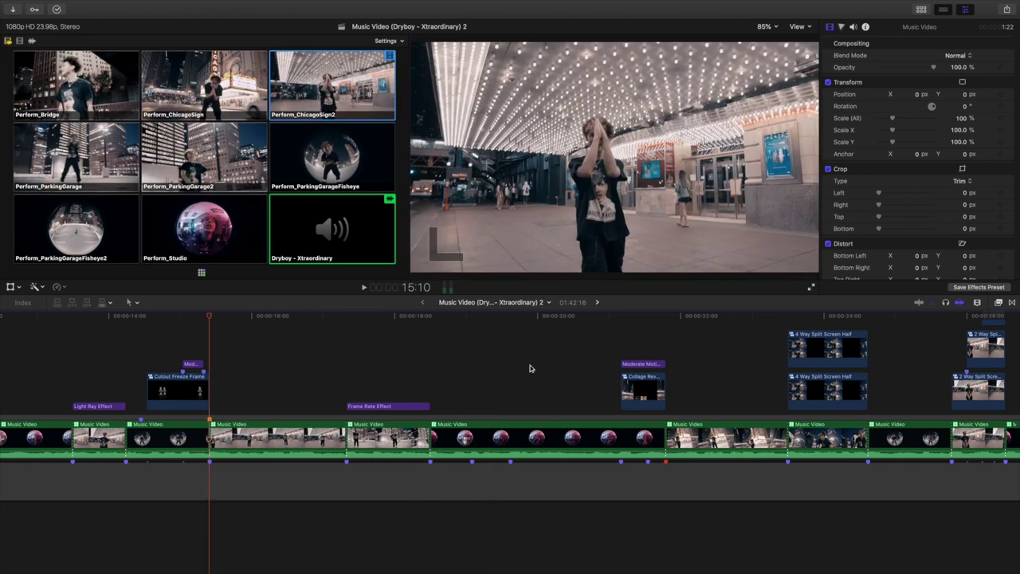
- Hide the angle viewer and place the playhead at the start of the full project timeline
scroll(279, 369, left, 5)
scroll(279, 368, left, 20)
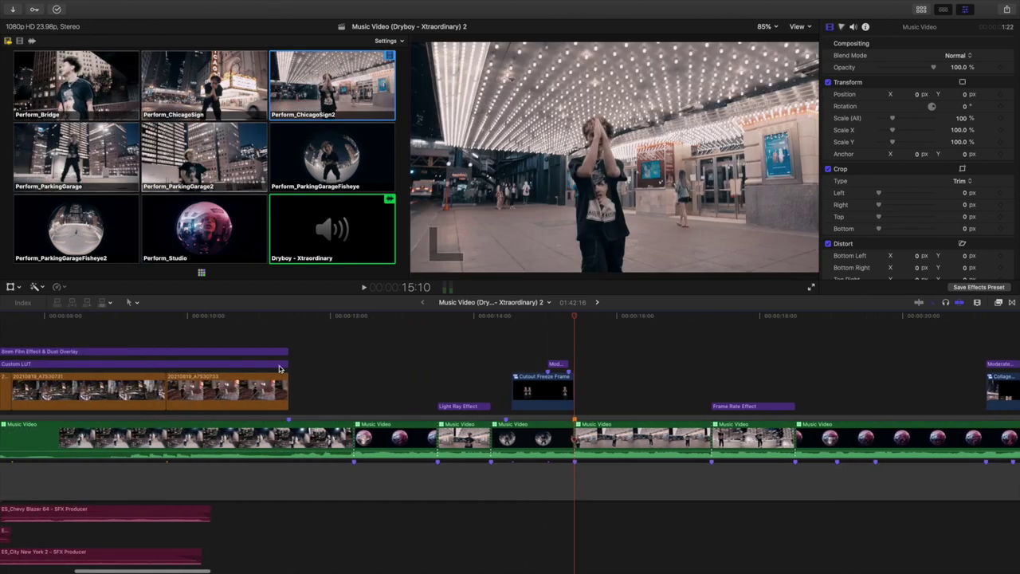
scroll(281, 369, left, 1)
scroll(282, 369, down, 1)
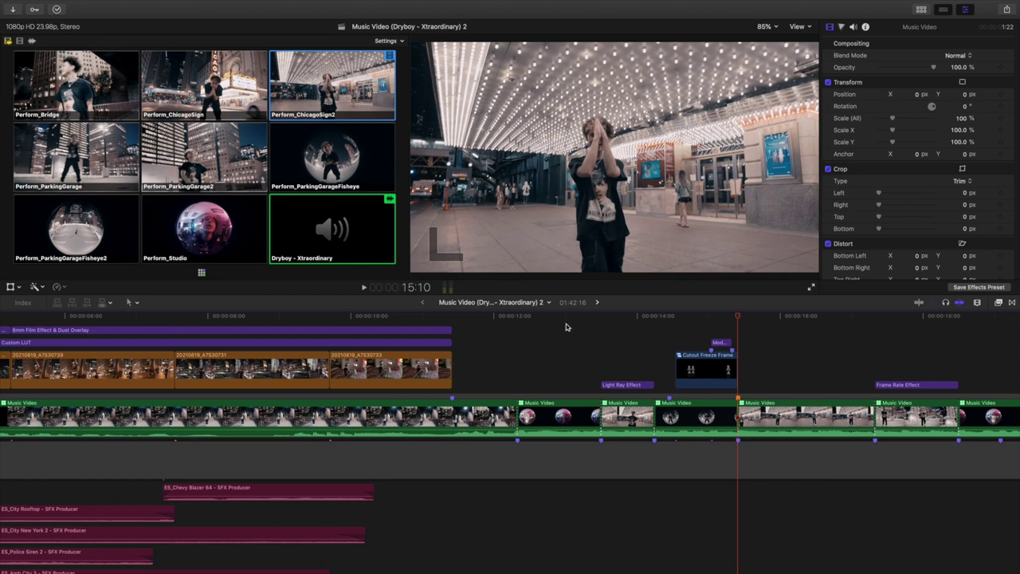
key(super+minus)
key(super+minus)
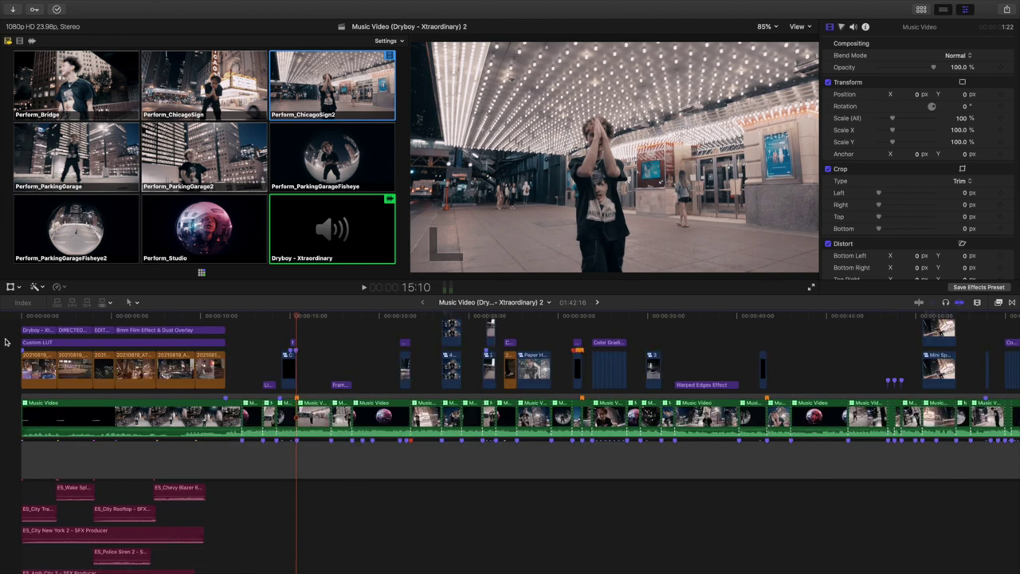
scroll(5, 342, up, 2)
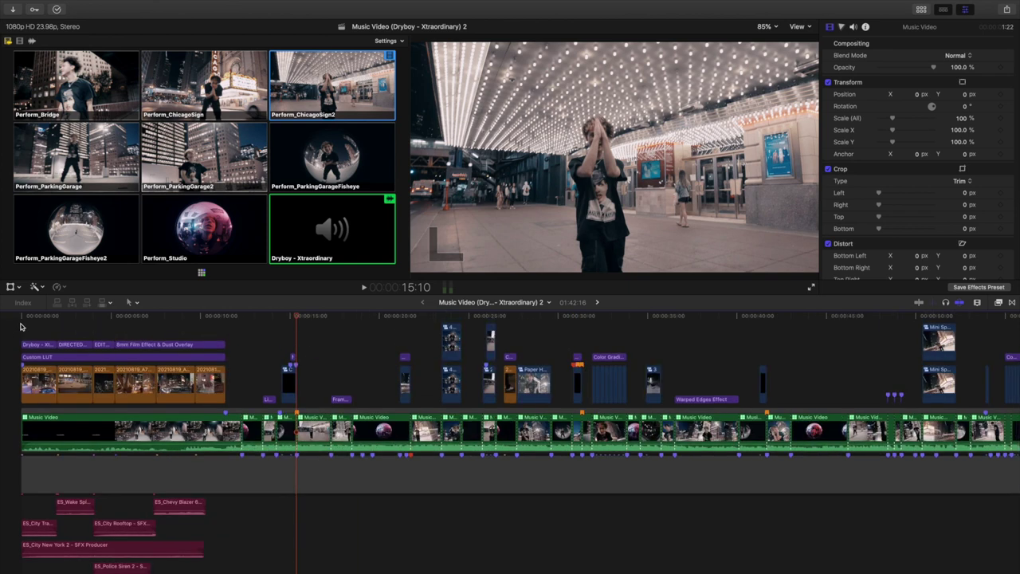
key(ctrl+super+1)
click(21, 326)
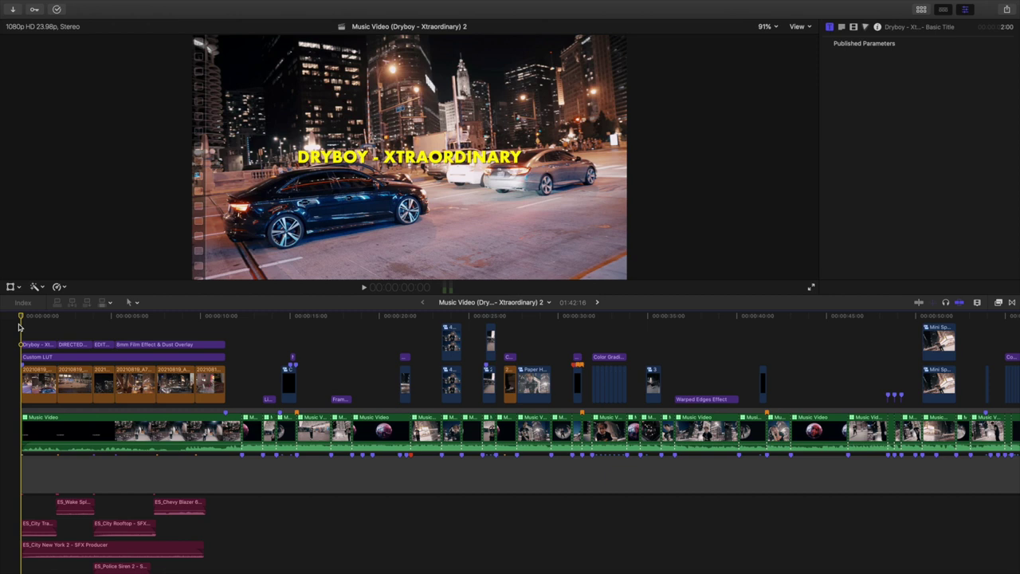
- Play back the opening and closing B-roll sections and return the playhead to the start of the project
key(space)
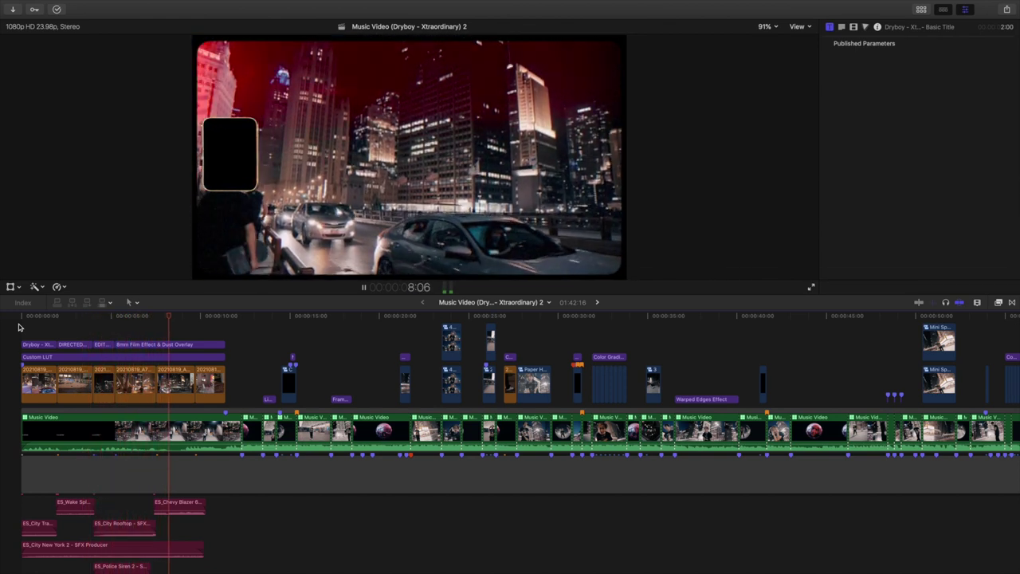
key(space)
scroll(449, 361, right, 15)
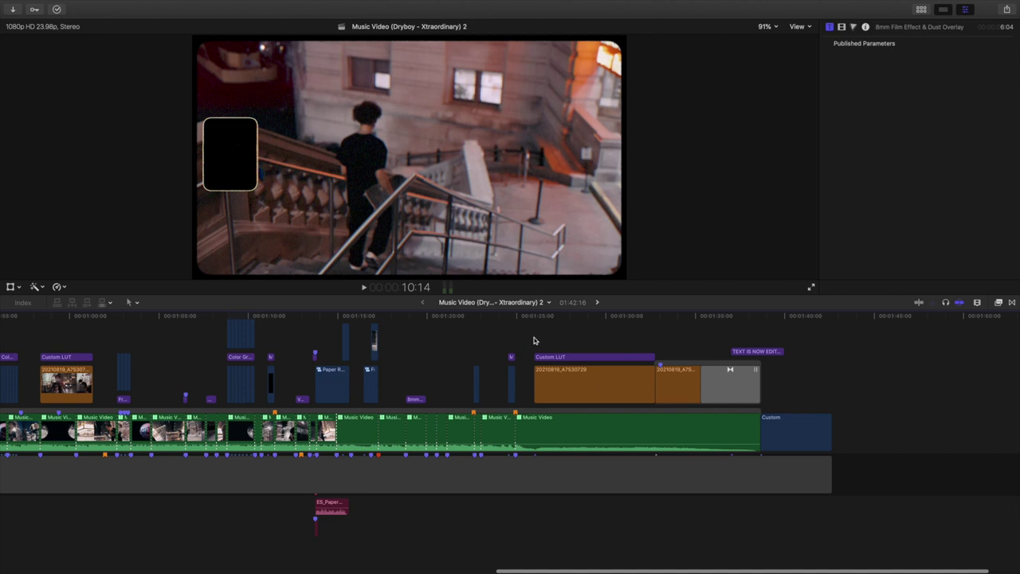
click(536, 338)
key(space)
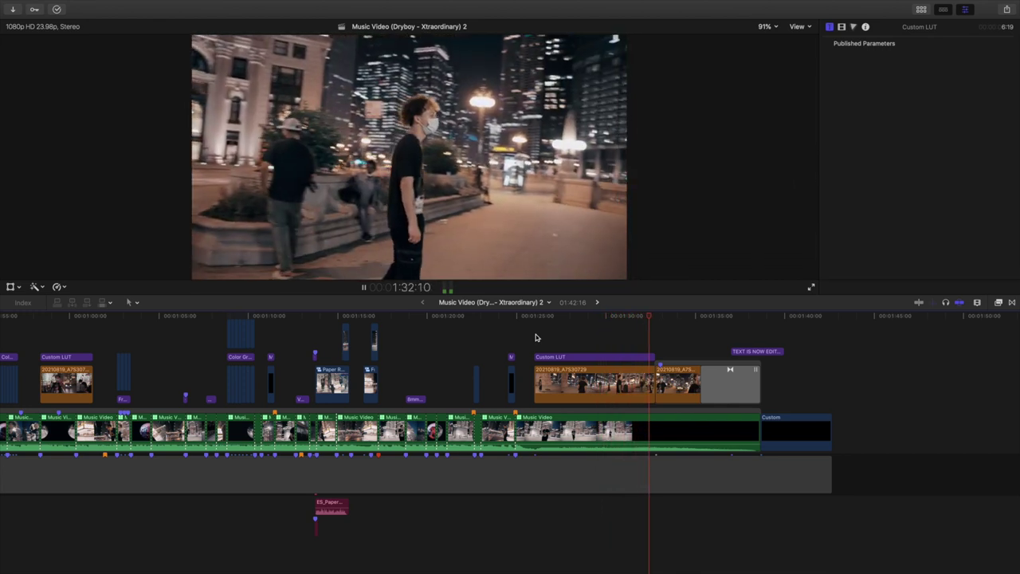
key(space)
scroll(469, 347, left, 15)
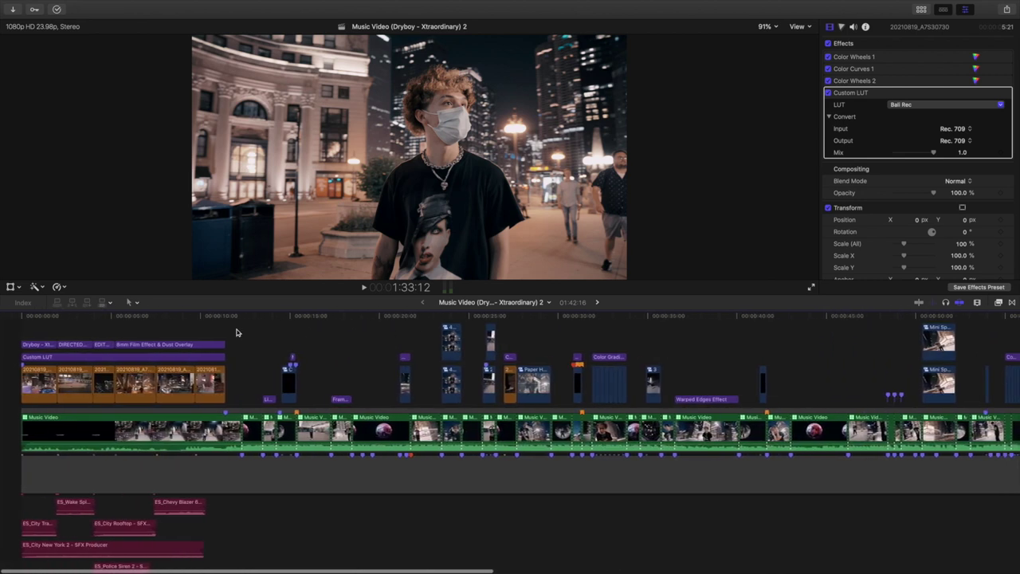
click(24, 331)
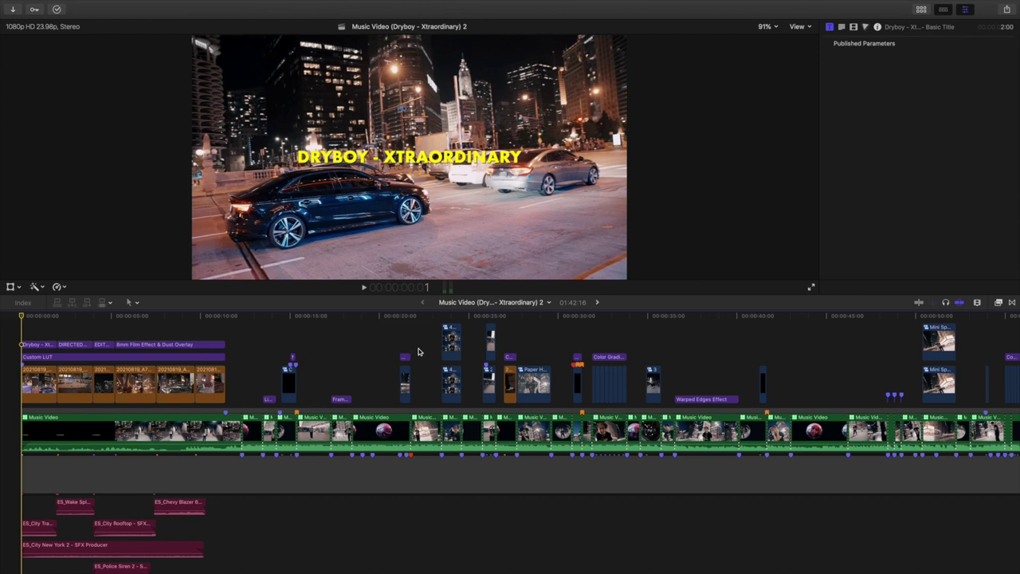
- Play the triple-split B-roll section starting at 58:09 and return the playhead to its first frame
scroll(421, 352, right, 10)
scroll(425, 351, right, 5)
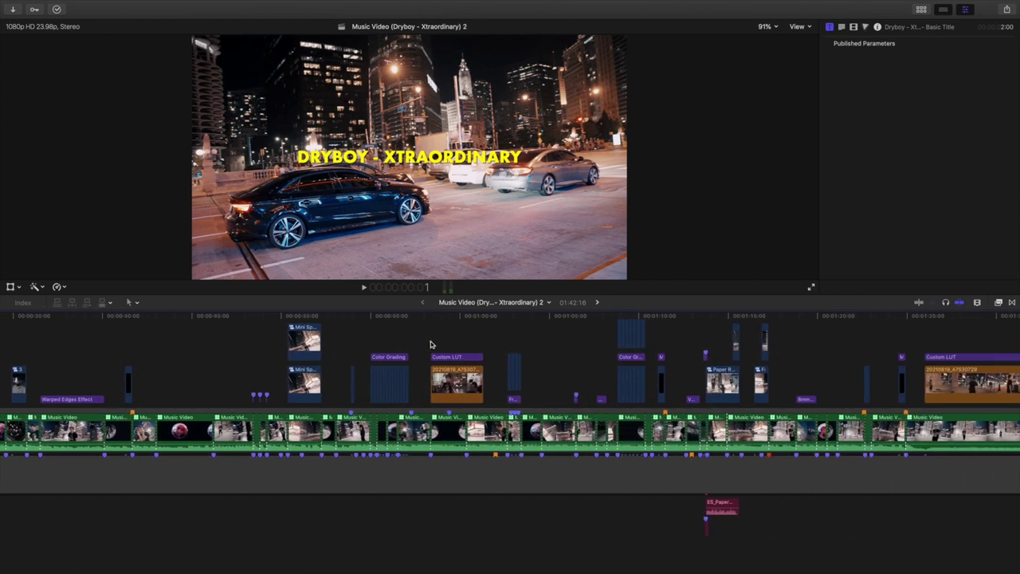
click(431, 345)
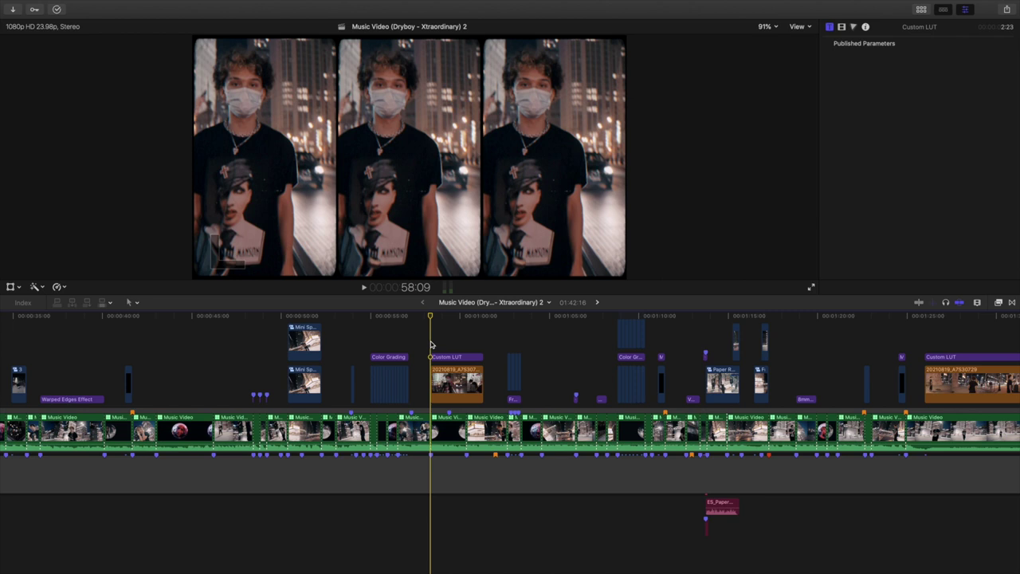
key(space)
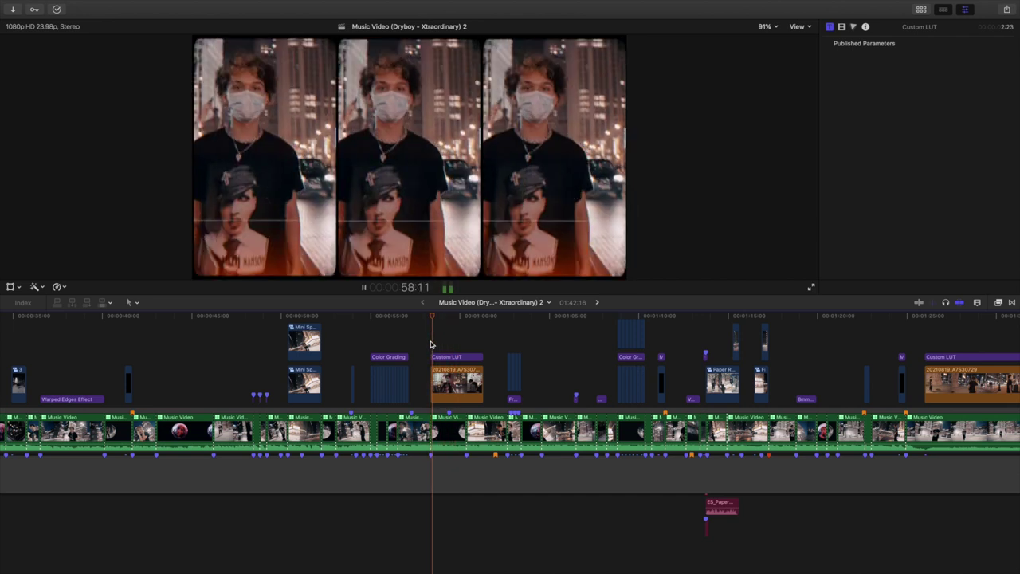
key(space)
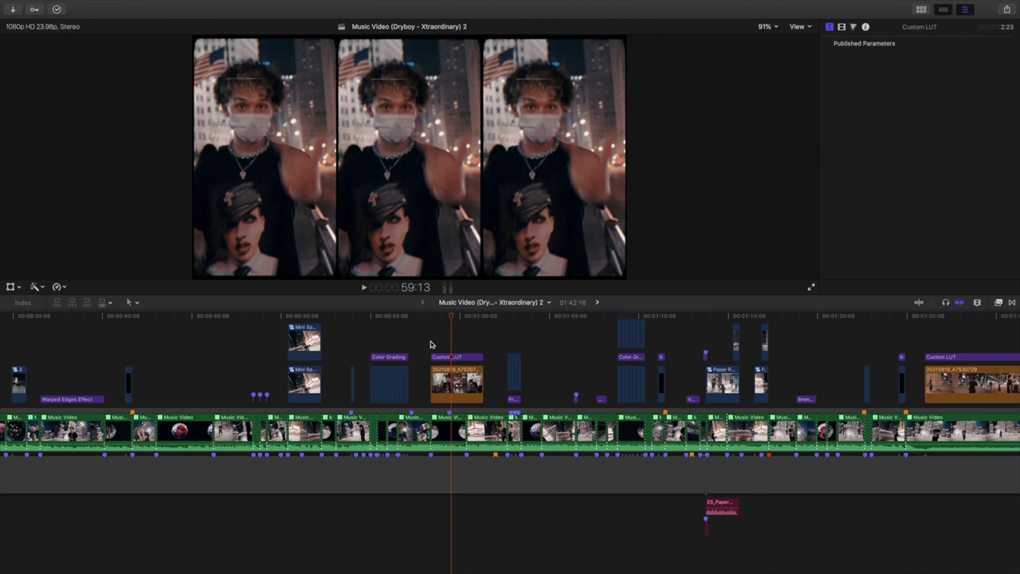
click(431, 344)
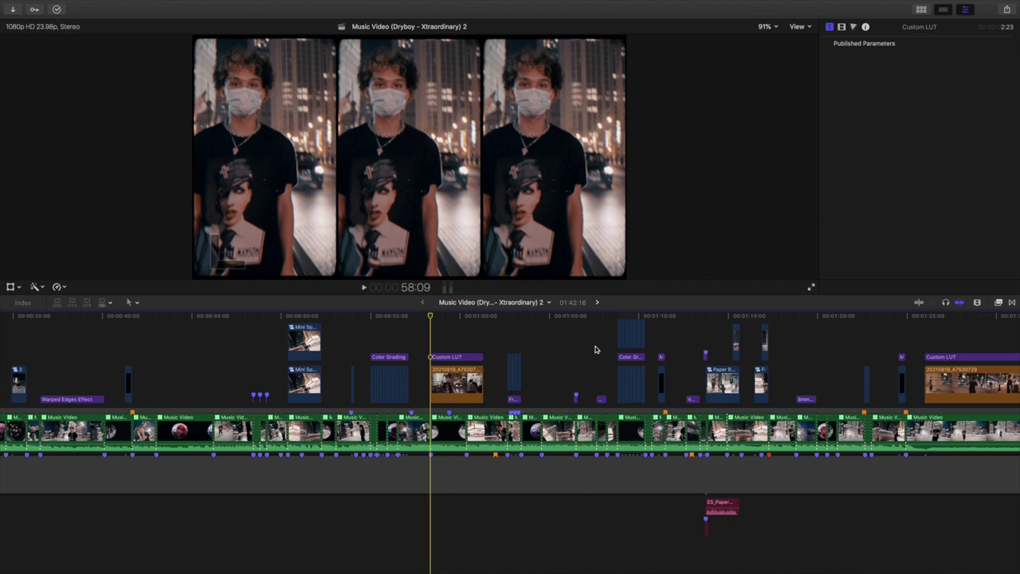
- Play the opening title sequence from the start of the project and replay it from the beginning
scroll(301, 381, left, 10)
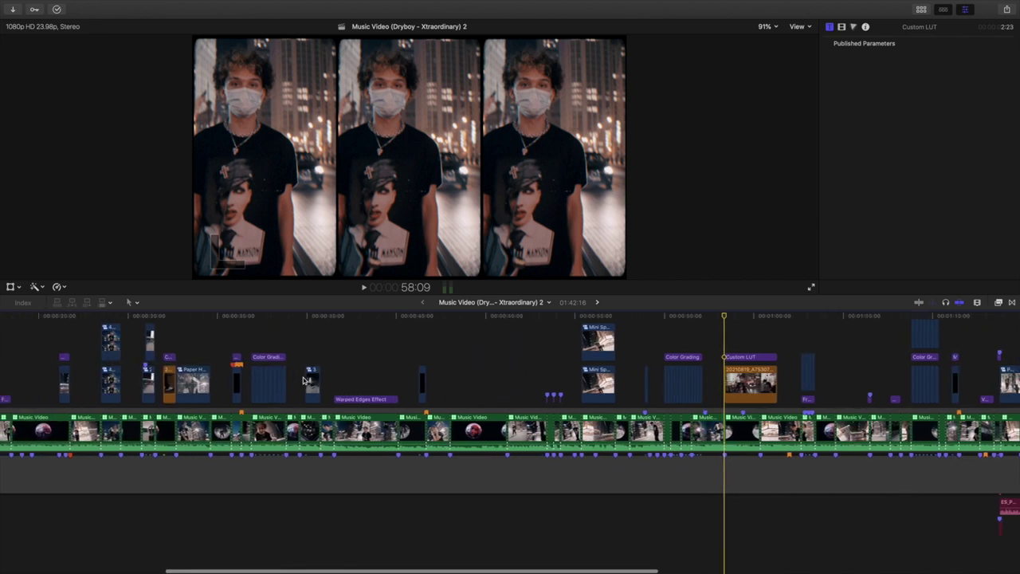
click(11, 340)
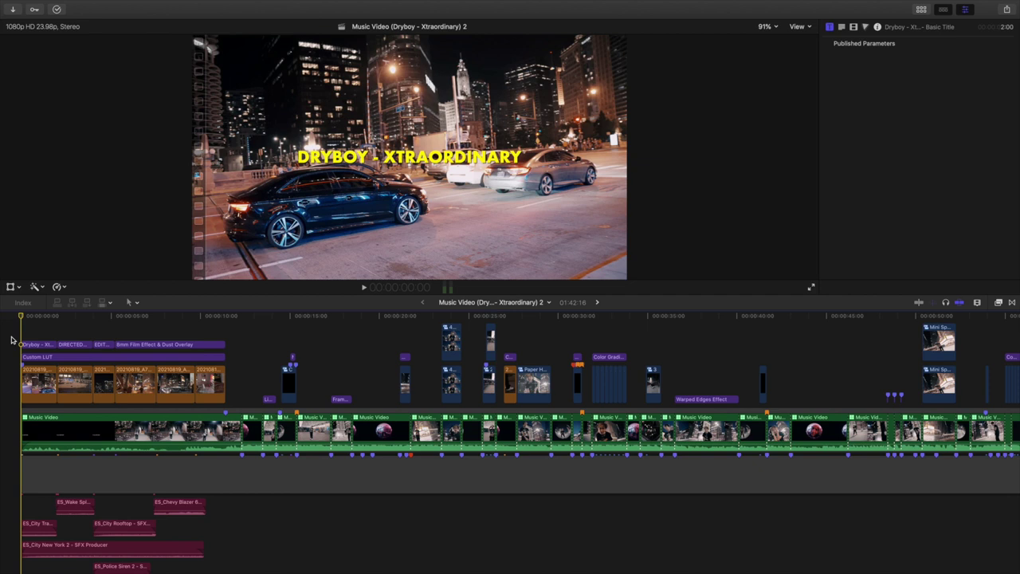
key(space)
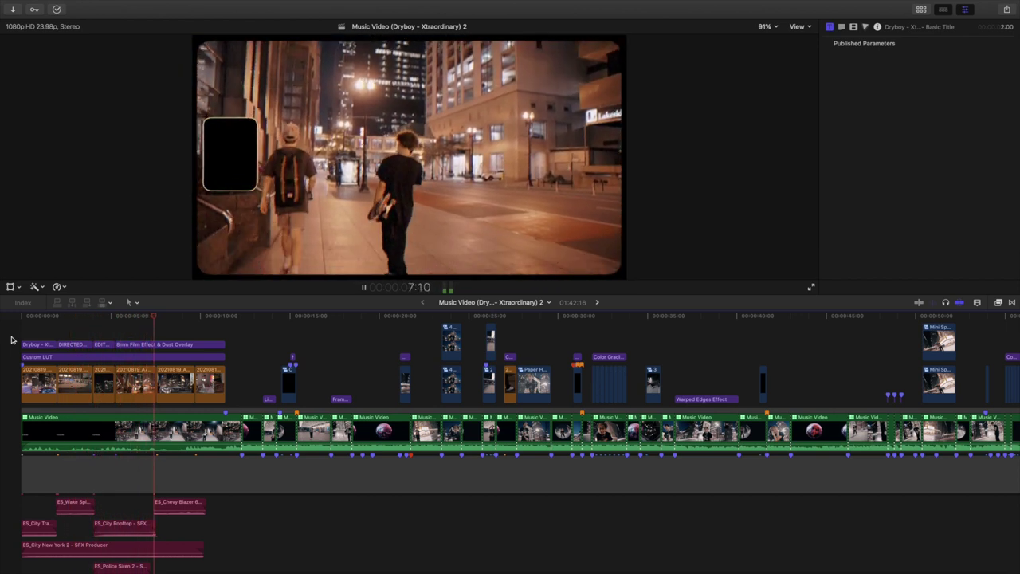
key(Home)
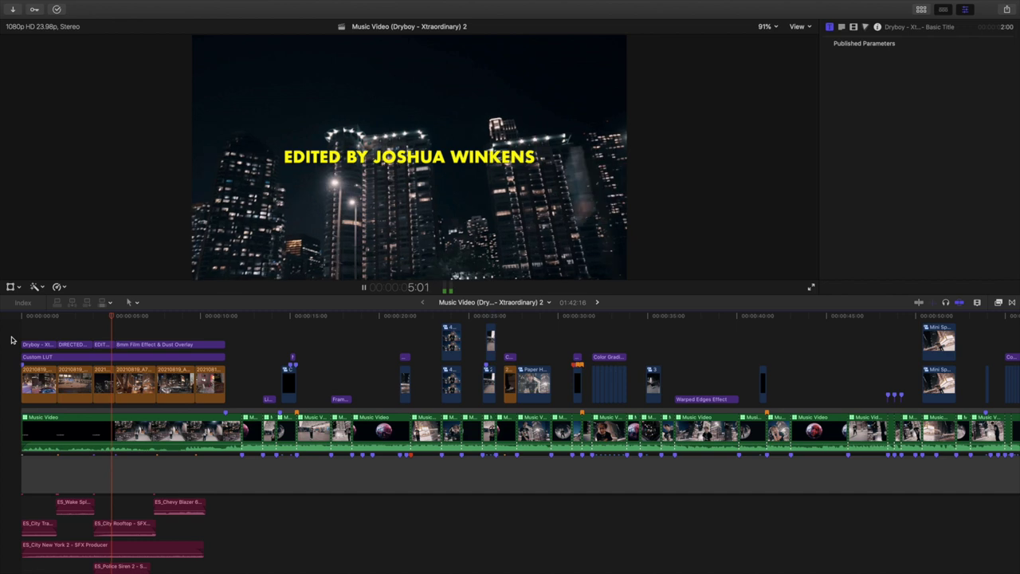
key(Home)
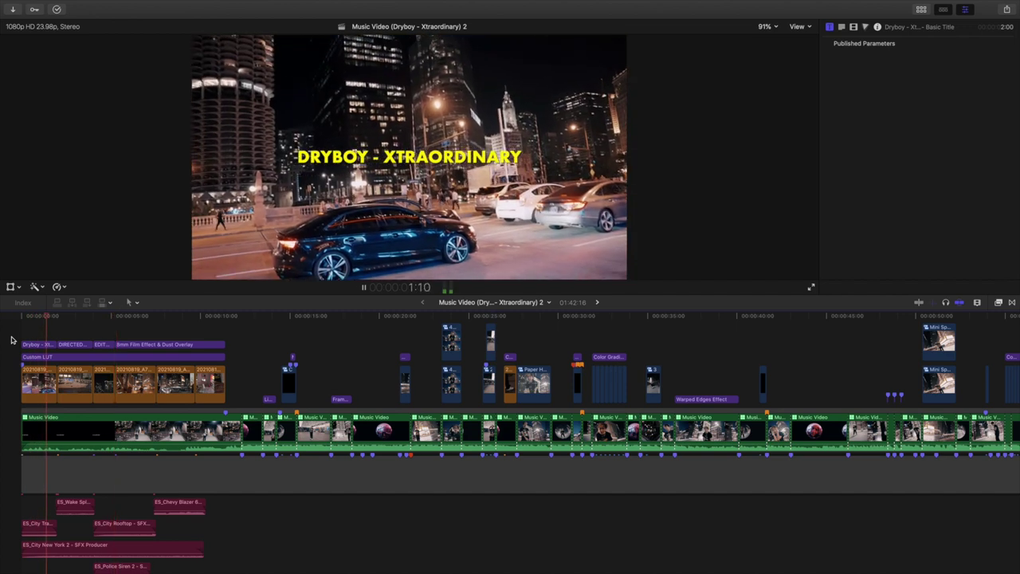
- Play the opening B-roll from the project start to 10:06, and the closing B-roll from 1:26:00 to 1:33:20
key(Home)
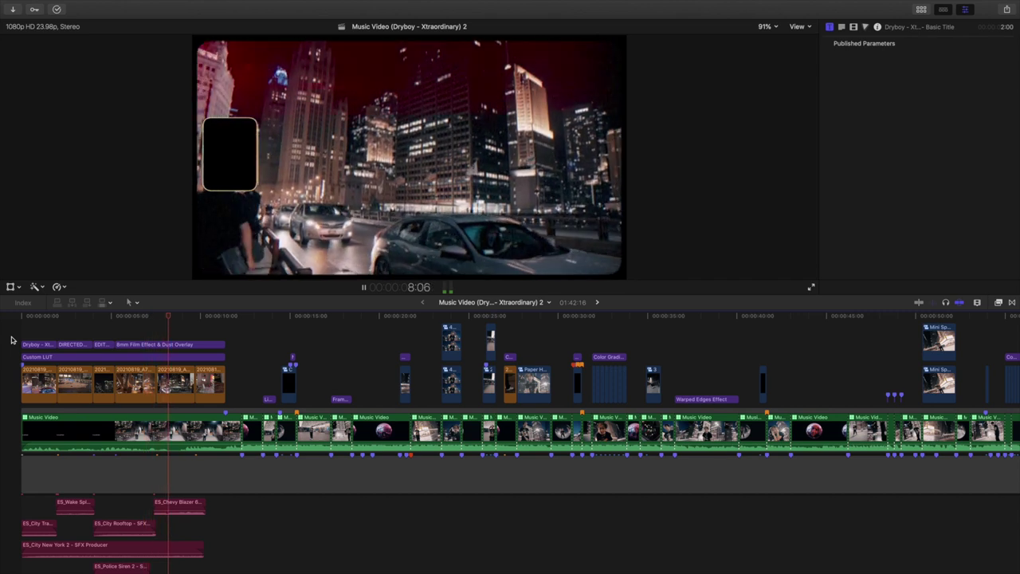
key(space)
scroll(370, 377, right, 5)
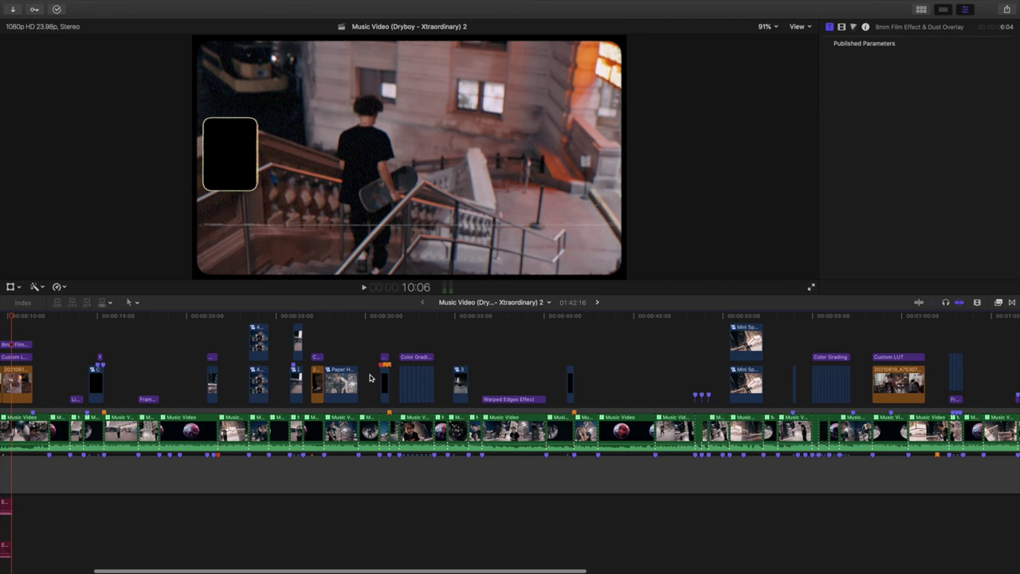
scroll(370, 378, right, 20)
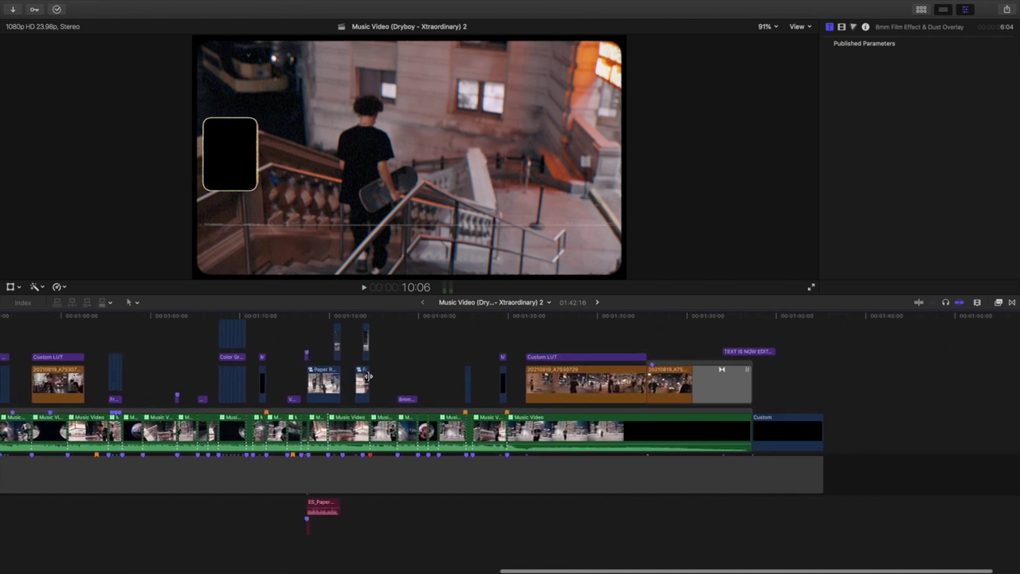
click(525, 341)
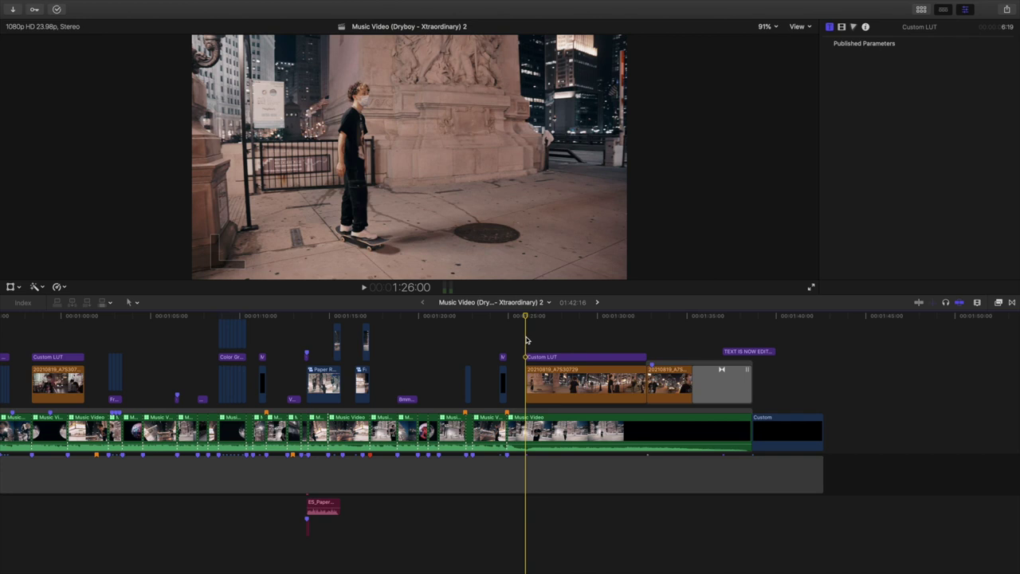
key(space)
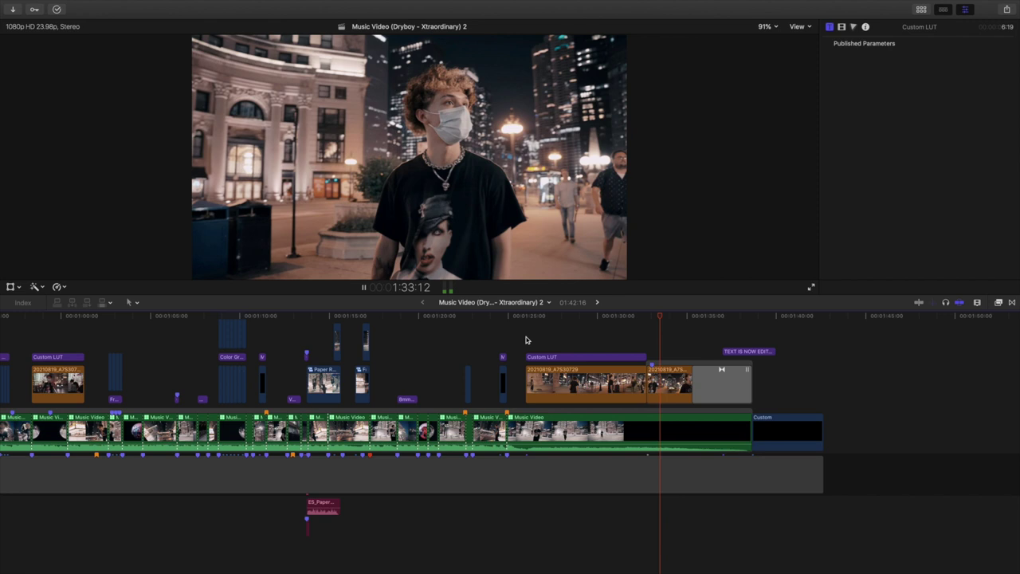
key(space)
- Place the playhead on the first frame of the triple-split B-roll section at 58:09
scroll(470, 358, left, 5)
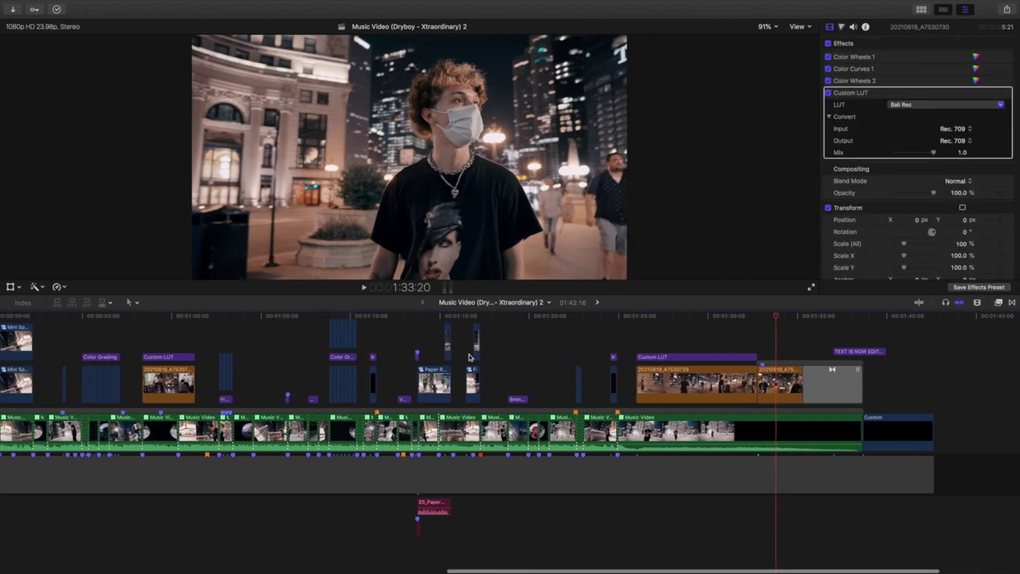
scroll(470, 358, left, 5)
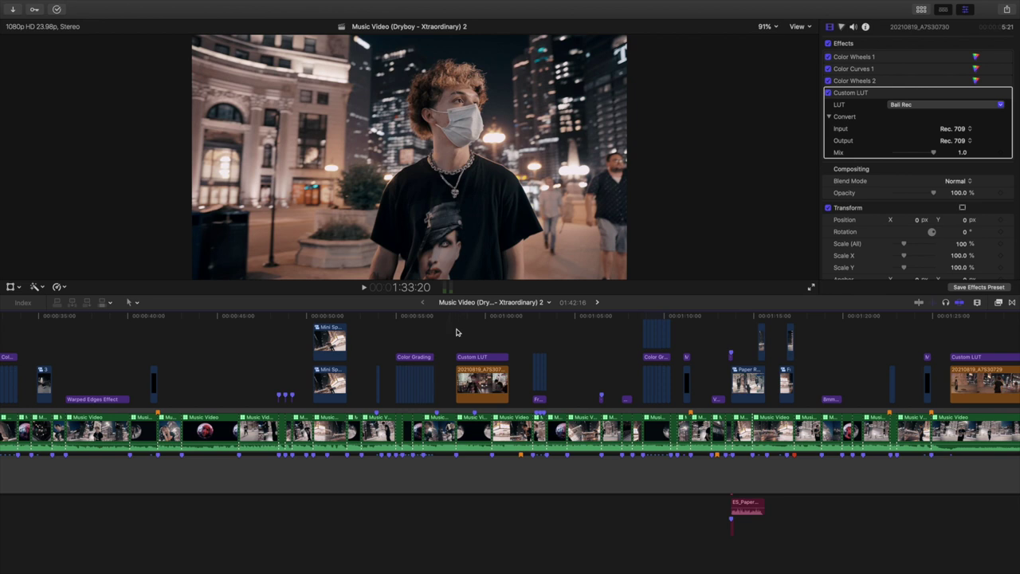
click(456, 326)
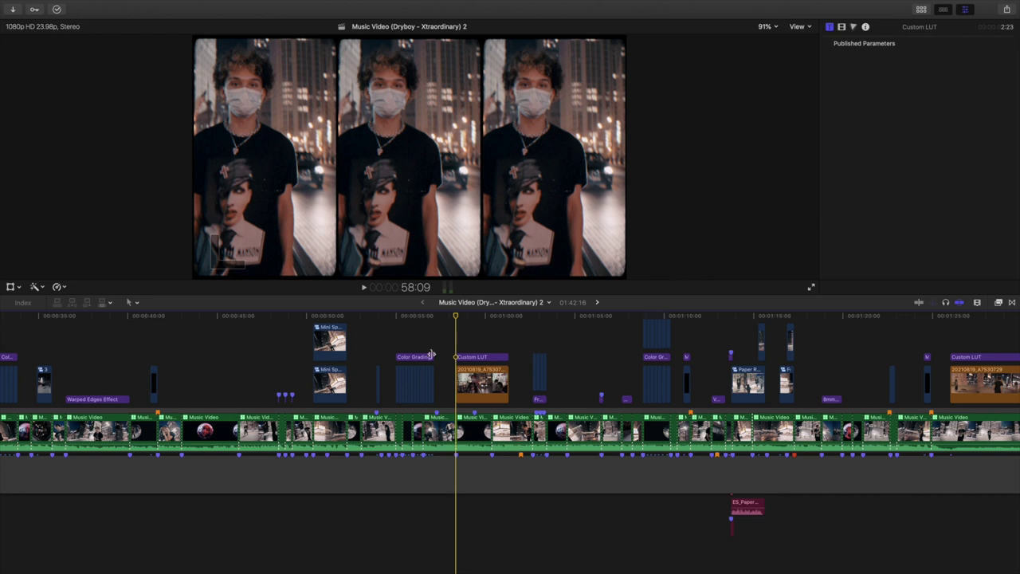
- Compare the performance clip around 16:03 with the opening B-roll under the 8mm Film Effect & Dust Overlay title at 5:21
scroll(423, 357, left, 10)
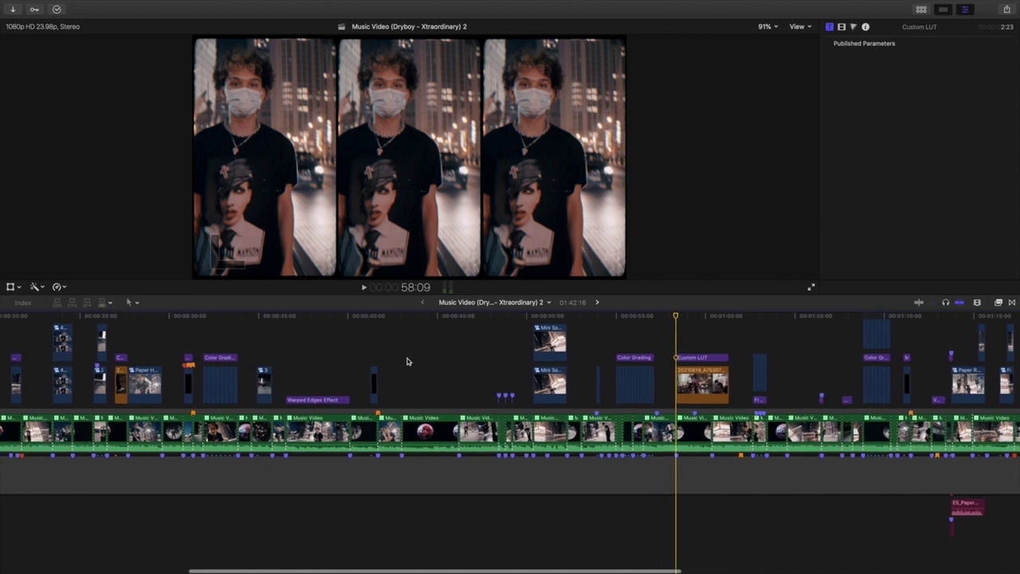
scroll(413, 360, left, 14)
scroll(407, 361, left, 10)
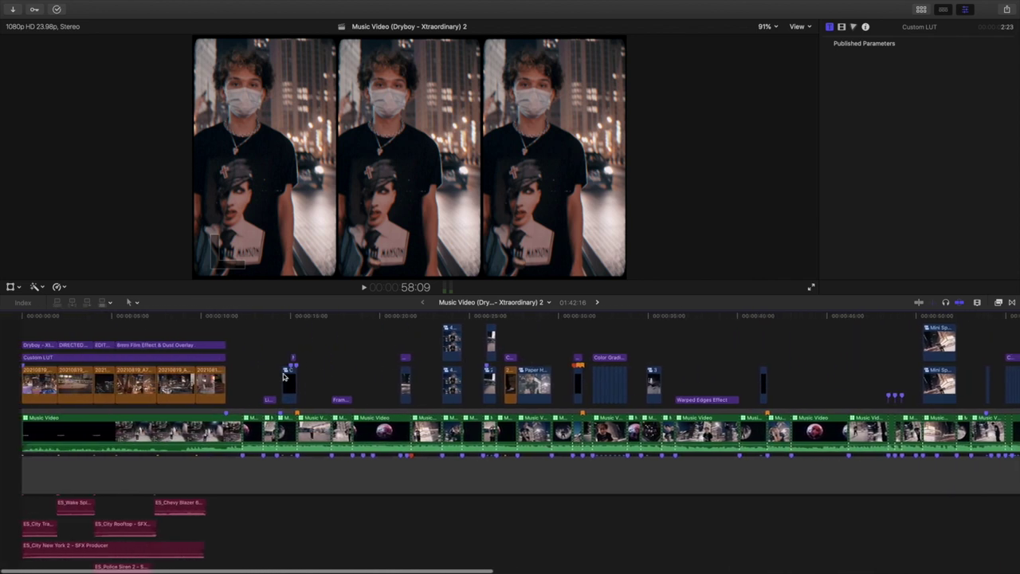
click(315, 376)
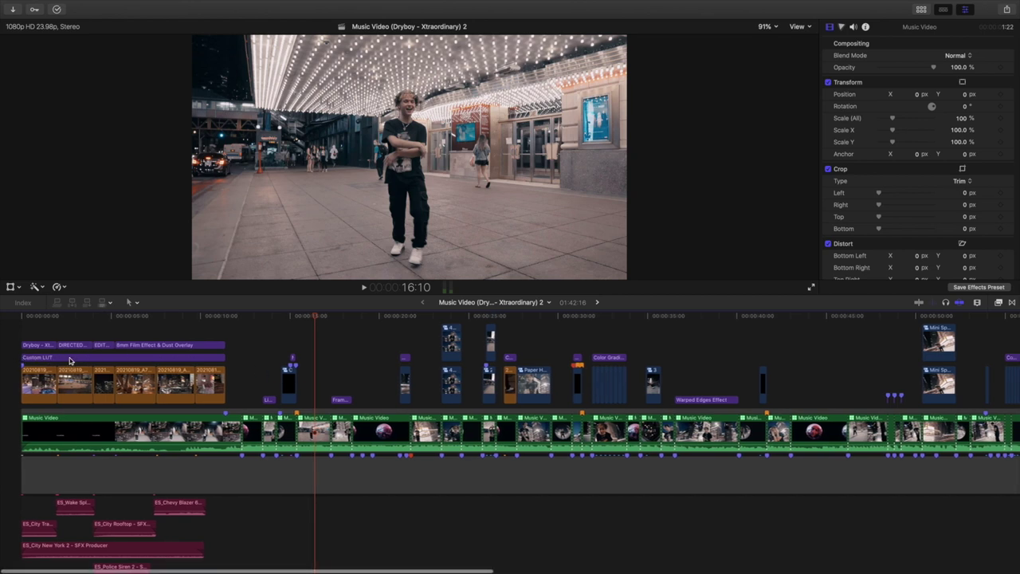
click(126, 336)
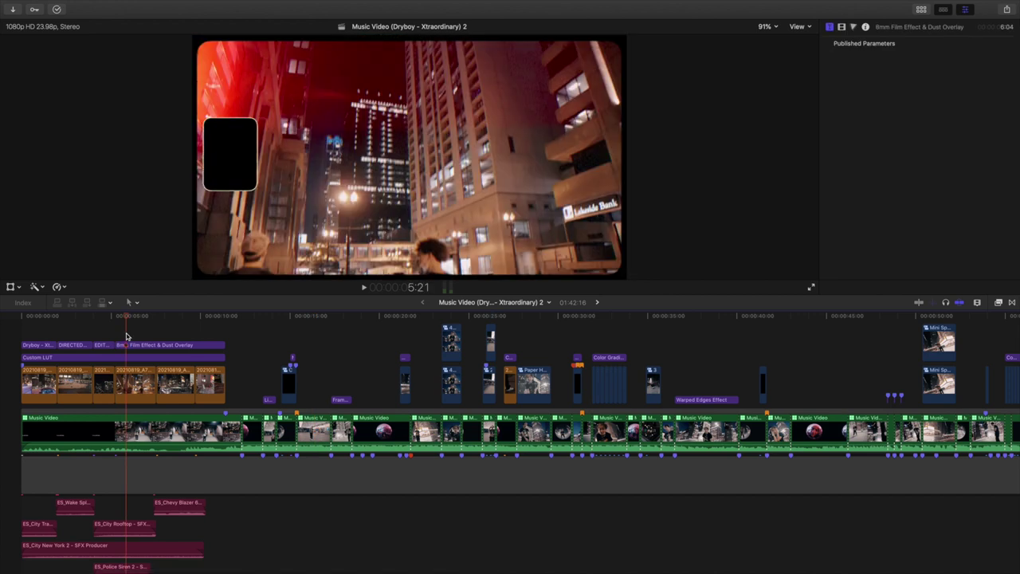
click(311, 387)
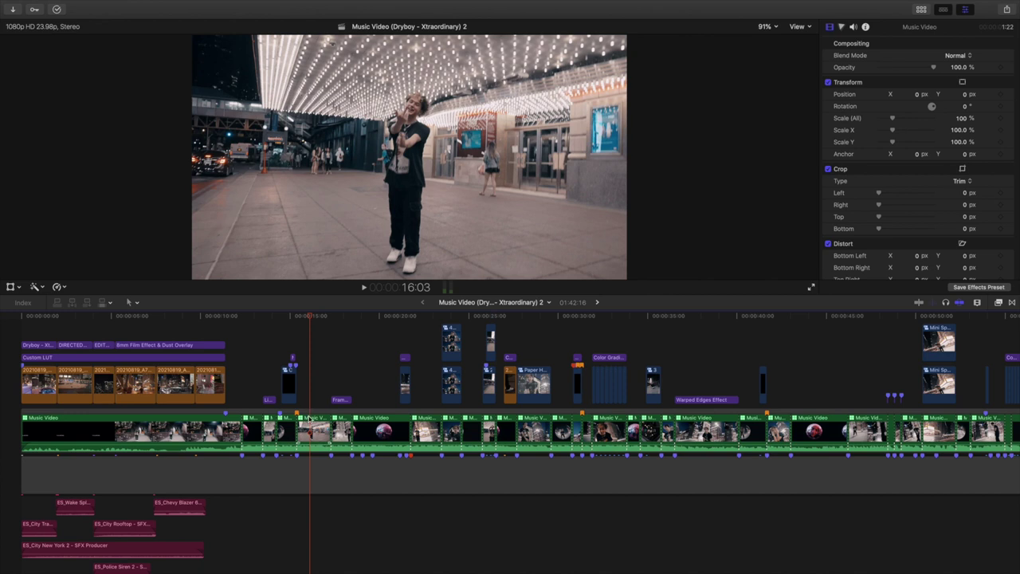
- Switch to the Color & Effects workspace for the performance clip at 16:03 and hide the Effects browser
scroll(309, 417, right, 1)
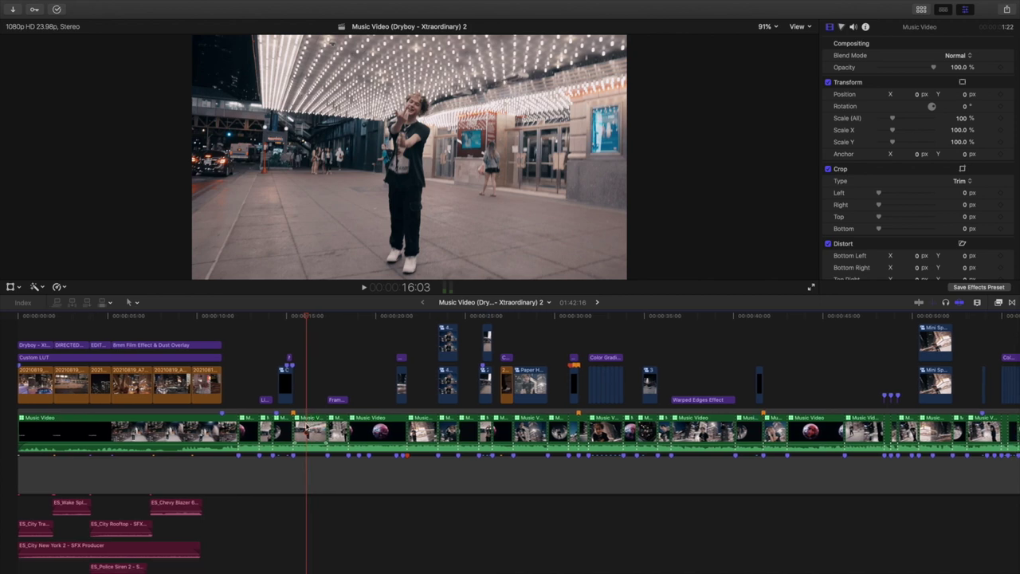
click(308, 428)
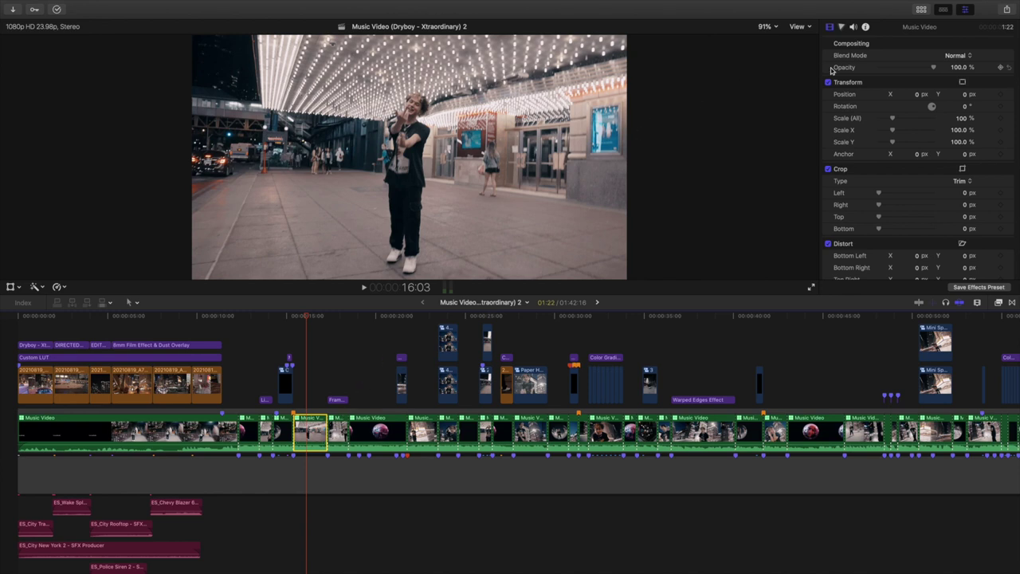
click(922, 10)
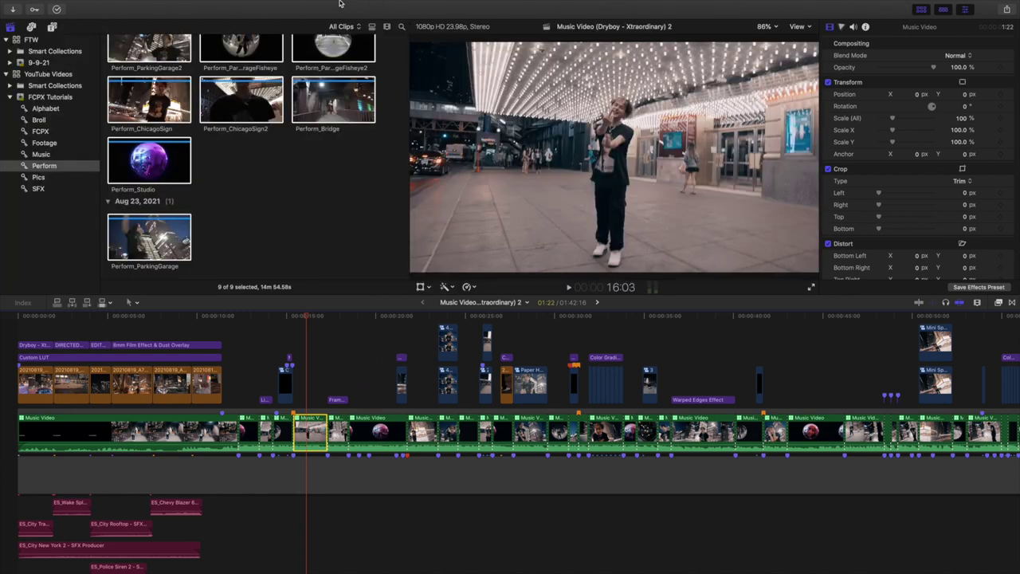
mouse_move(327, 4)
click(260, 5)
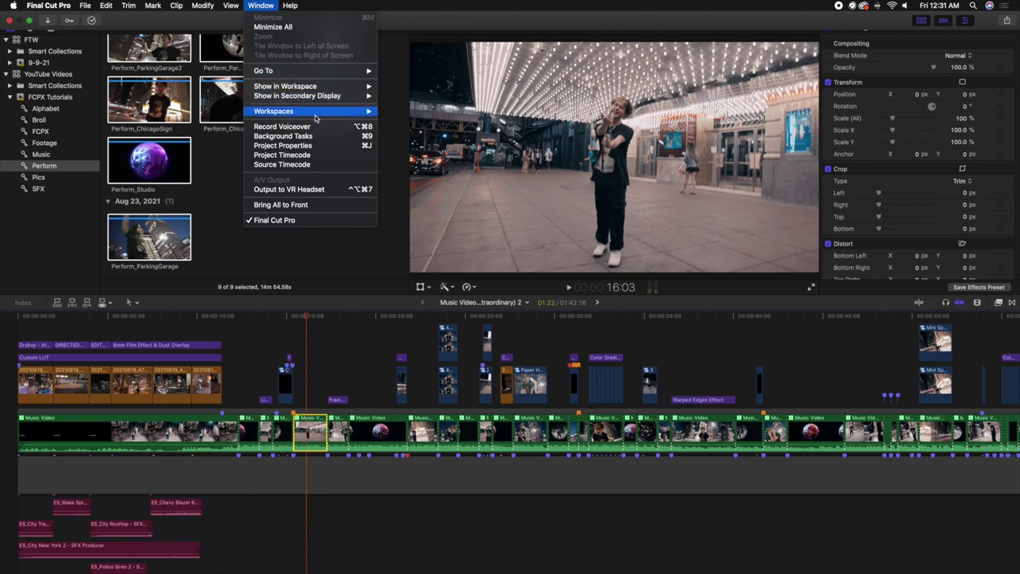
mouse_move(303, 111)
click(405, 130)
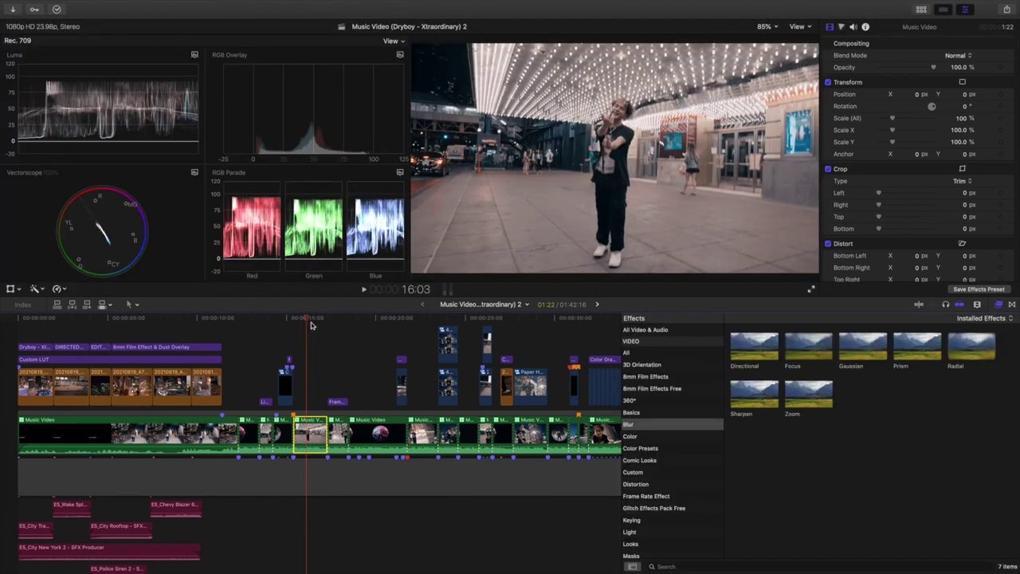
click(305, 333)
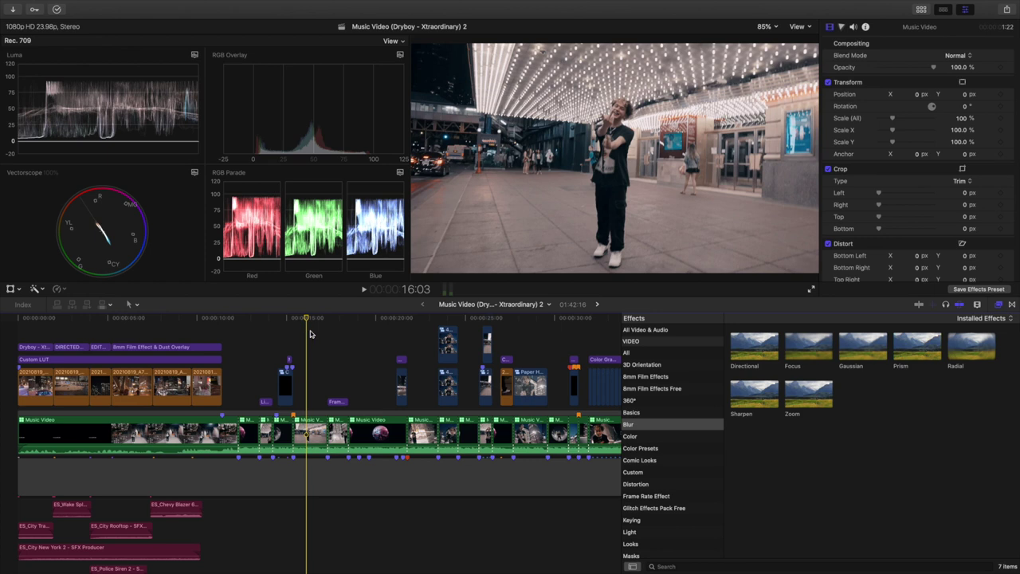
click(999, 306)
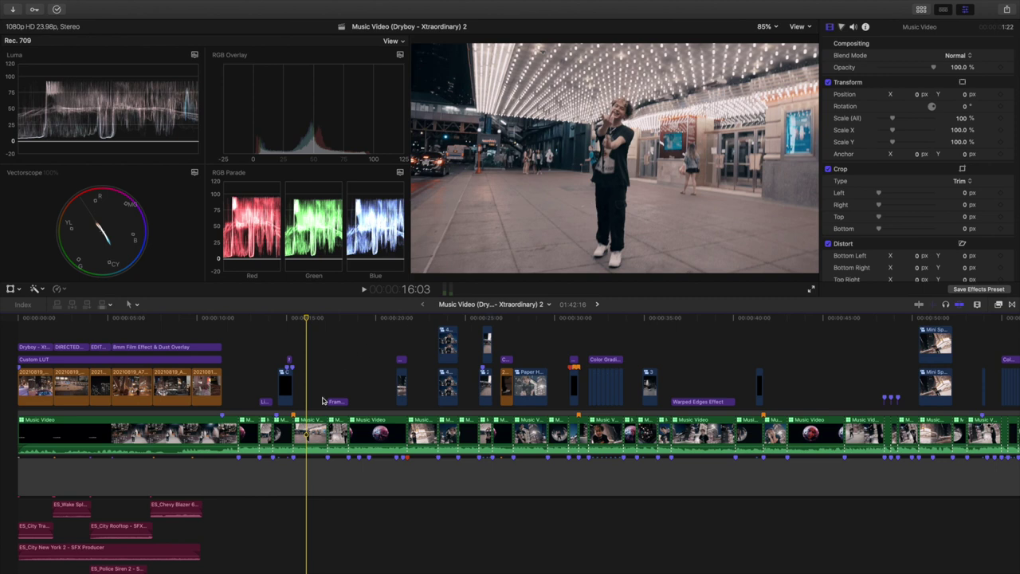
- Open the multicam clip's angles, inspect the color effects on the Perform_ChicagoSign angle, and return to the project timeline
double_click(308, 431)
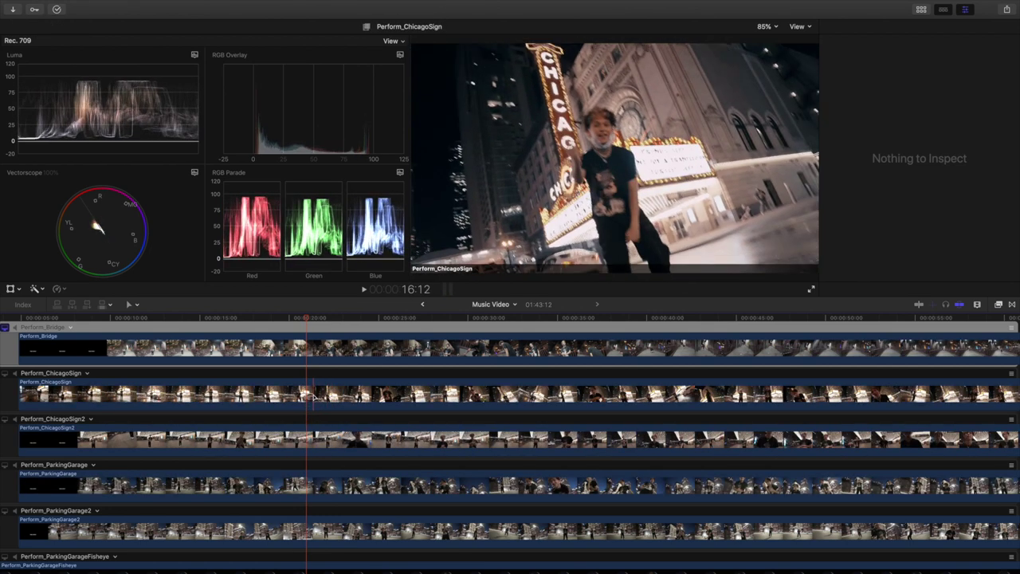
click(313, 396)
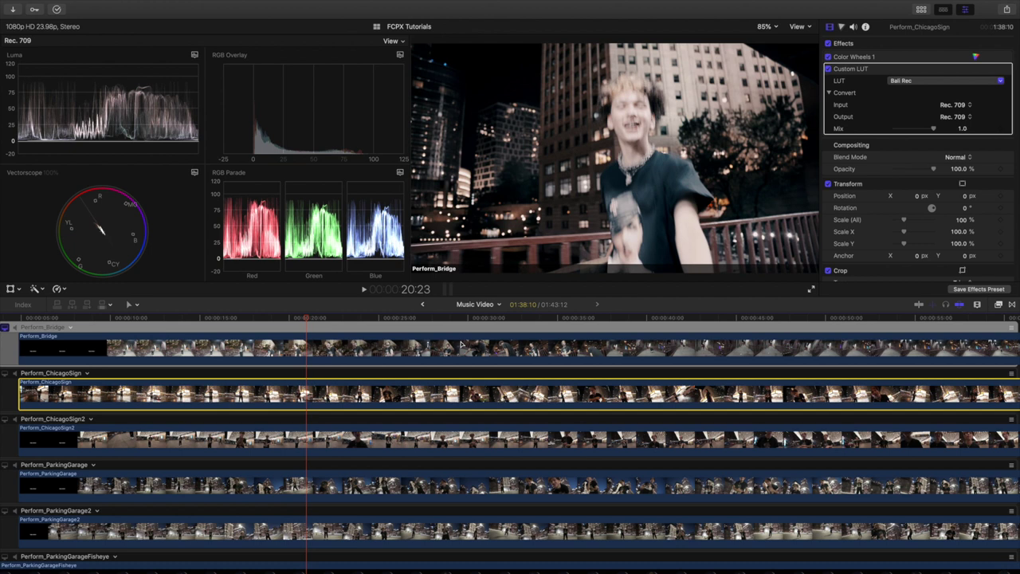
click(425, 305)
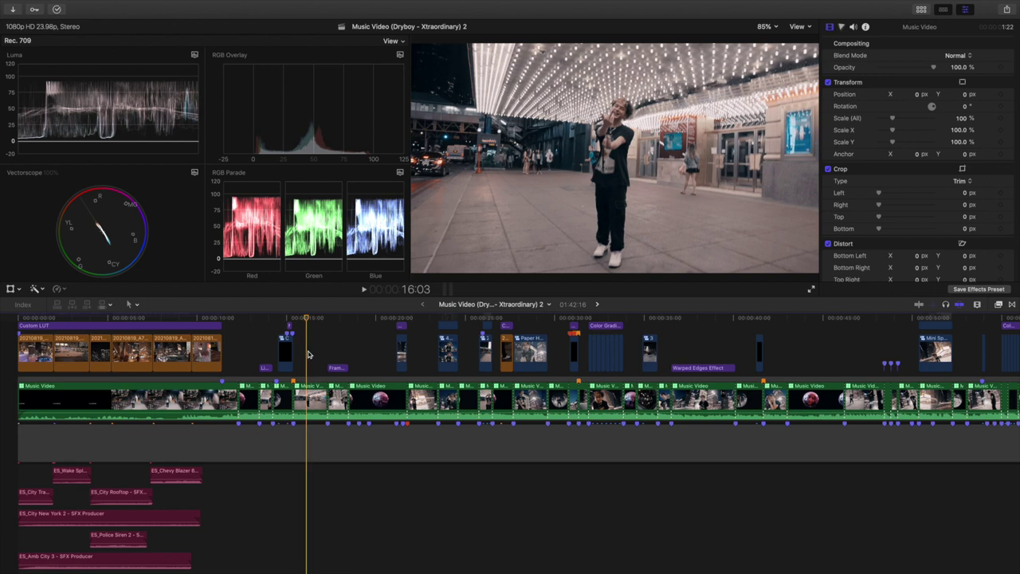
- Restore the Default workspace
mouse_move(325, 3)
click(261, 6)
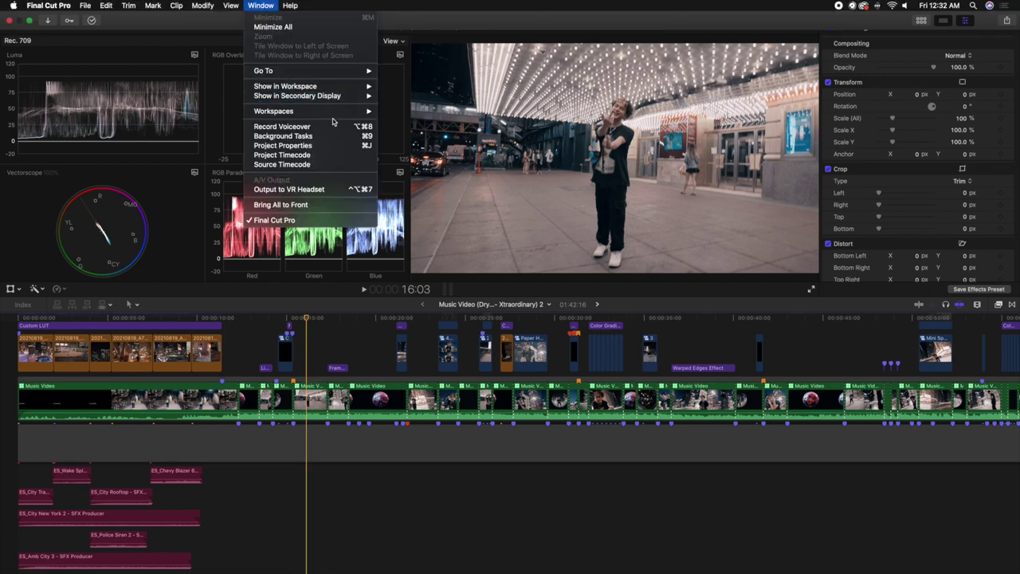
click(400, 111)
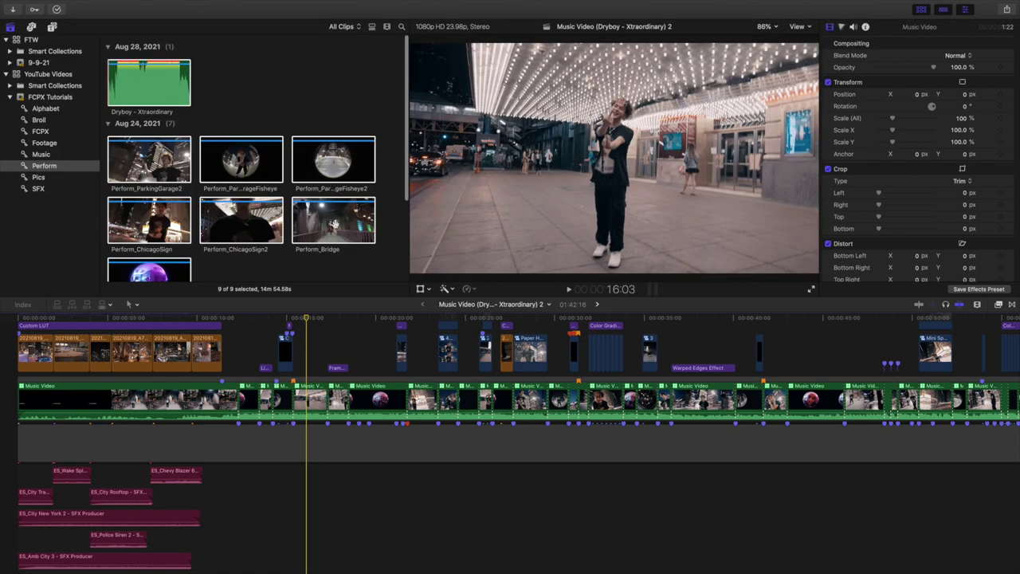
- Display the Color category of the Effects browser and hide the browser again
scroll(315, 337, up, 2)
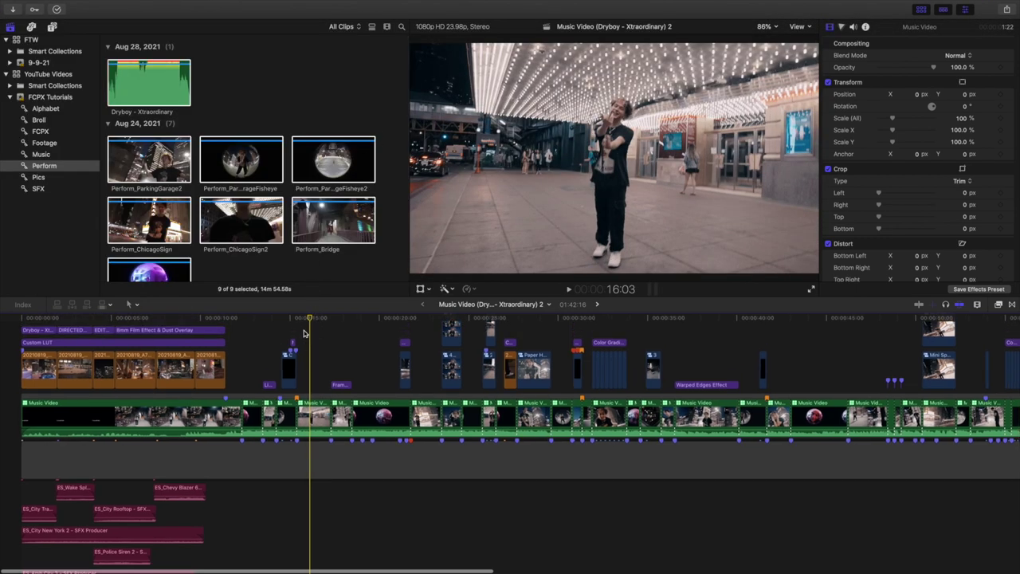
click(999, 305)
click(808, 437)
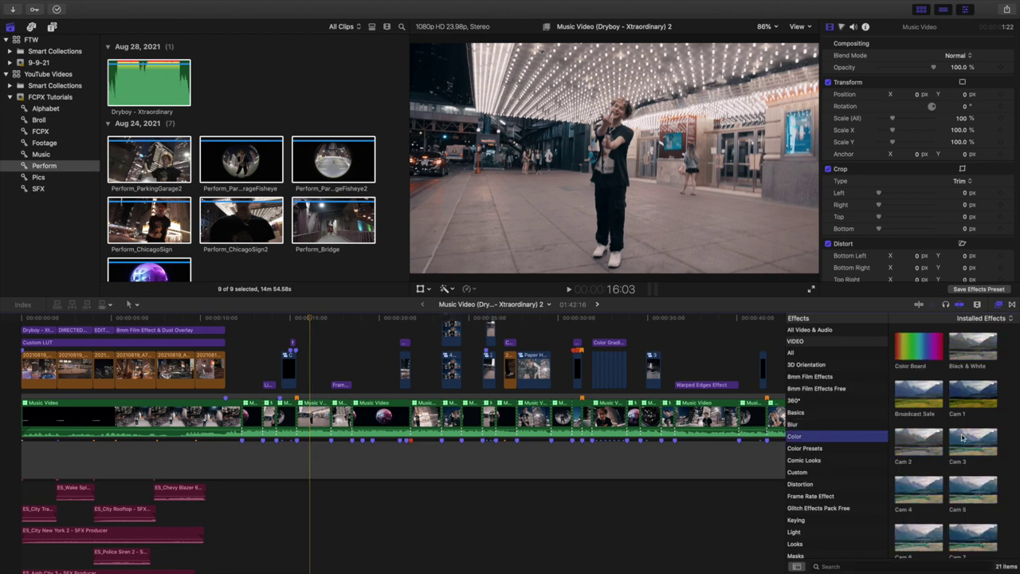
click(998, 304)
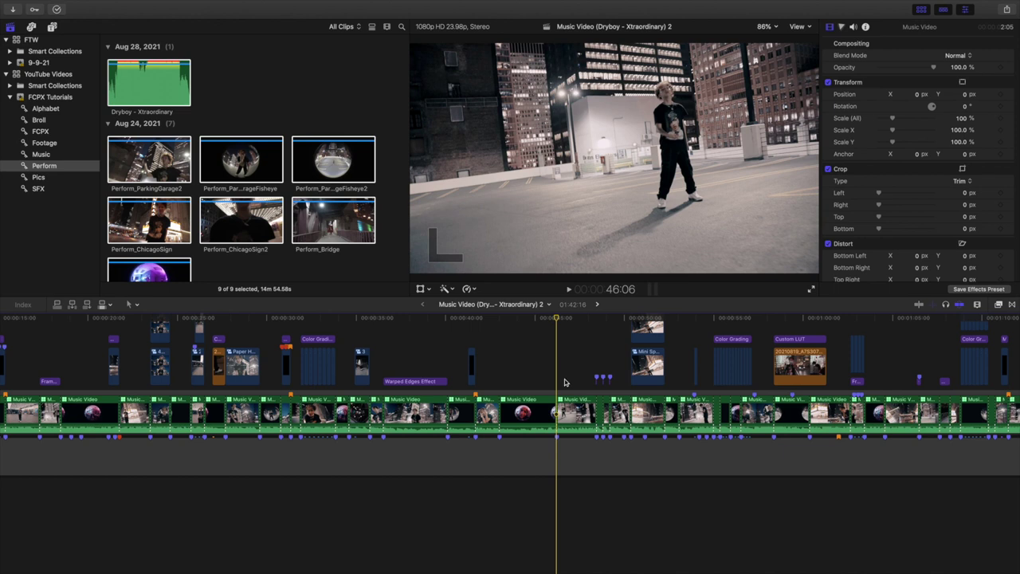
- Compare the studio fisheye clip with the following parking garage clip around their cut at 46:06
scroll(568, 382, right, 3)
scroll(569, 386, right, 1)
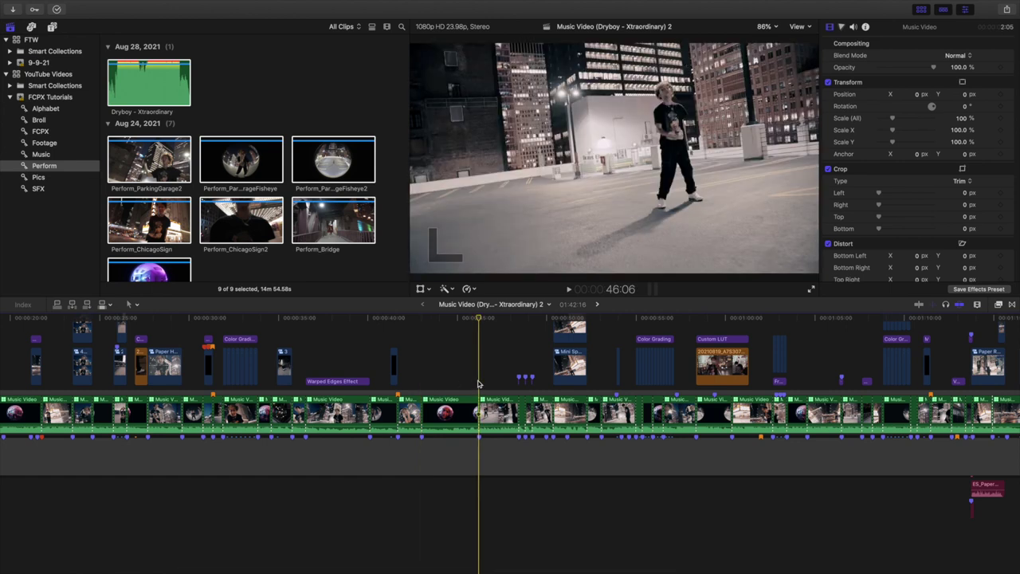
click(423, 386)
click(475, 382)
key(Left)
click(463, 383)
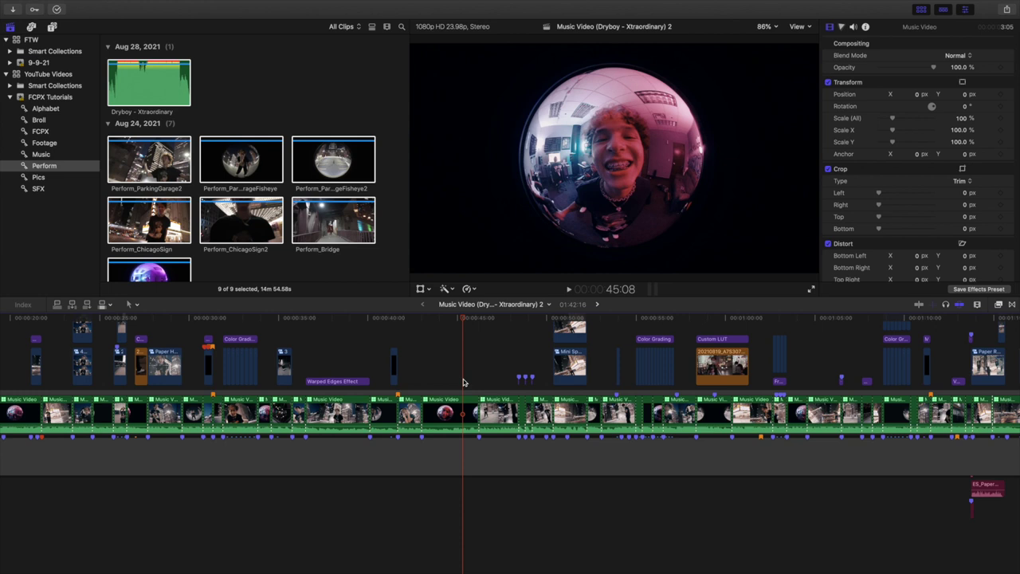
click(485, 383)
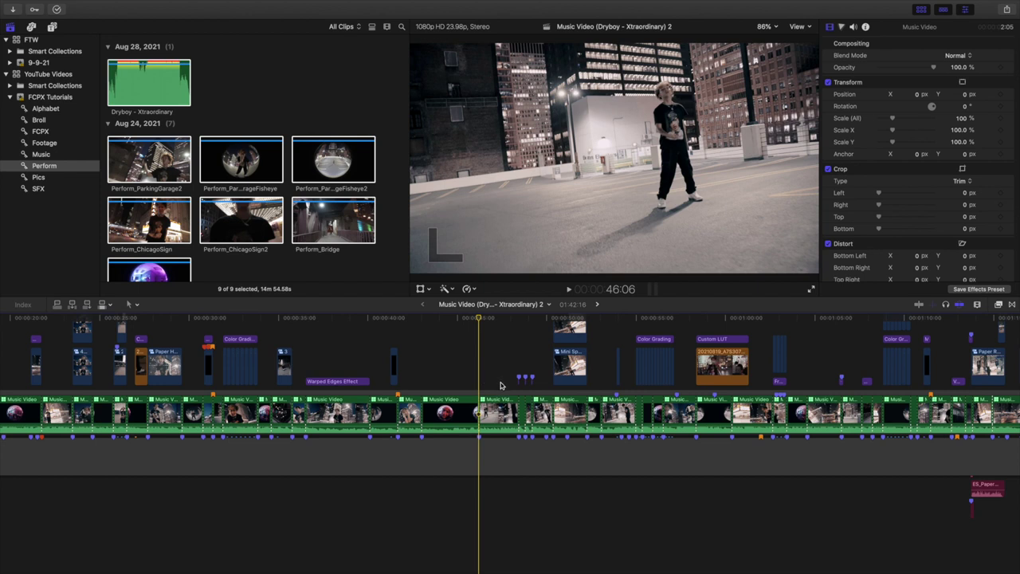
- Check the Warped Edges Effect section at 37:22 against the parking garage clip without that effect at 47:08
click(330, 382)
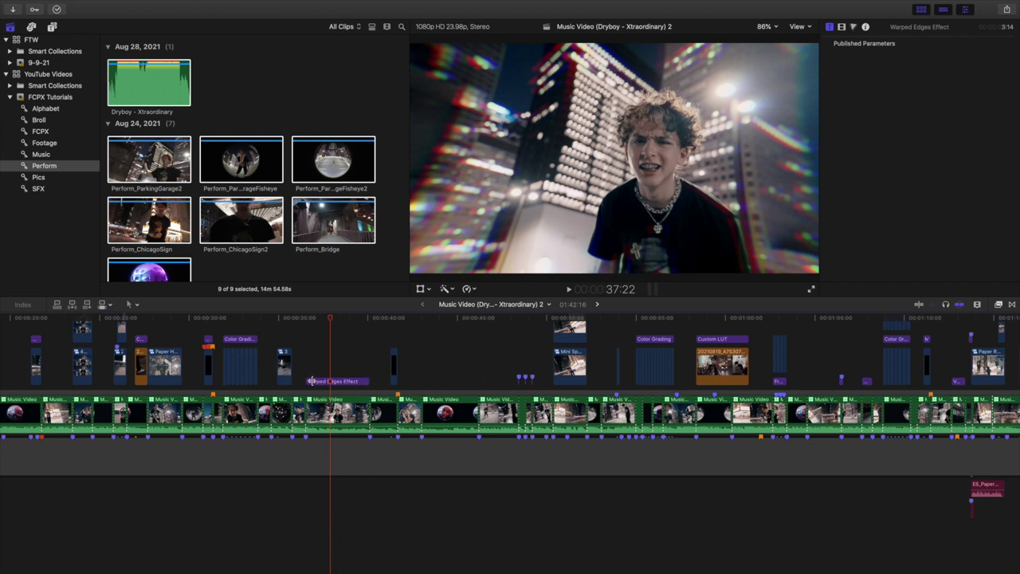
click(499, 377)
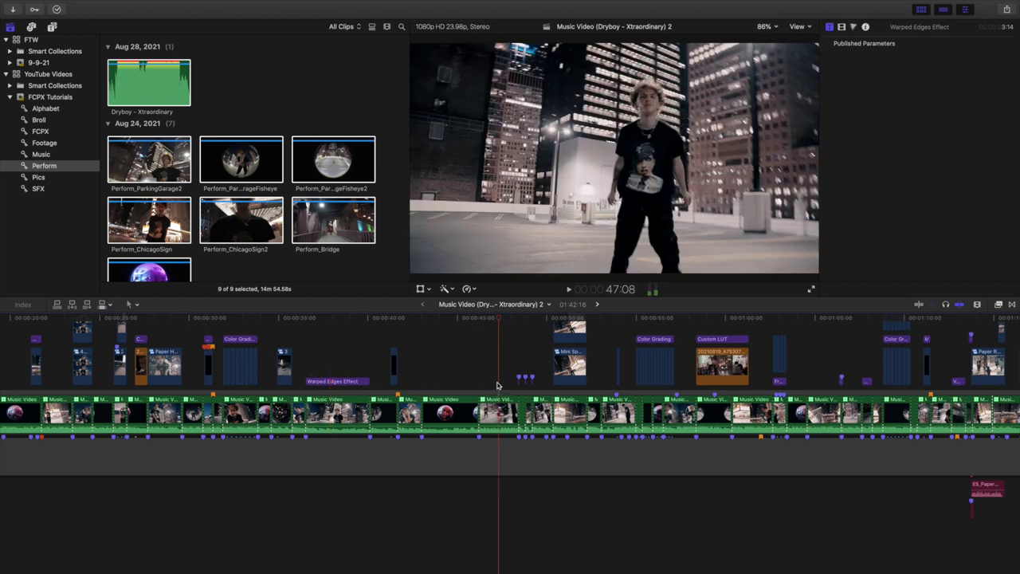
click(499, 401)
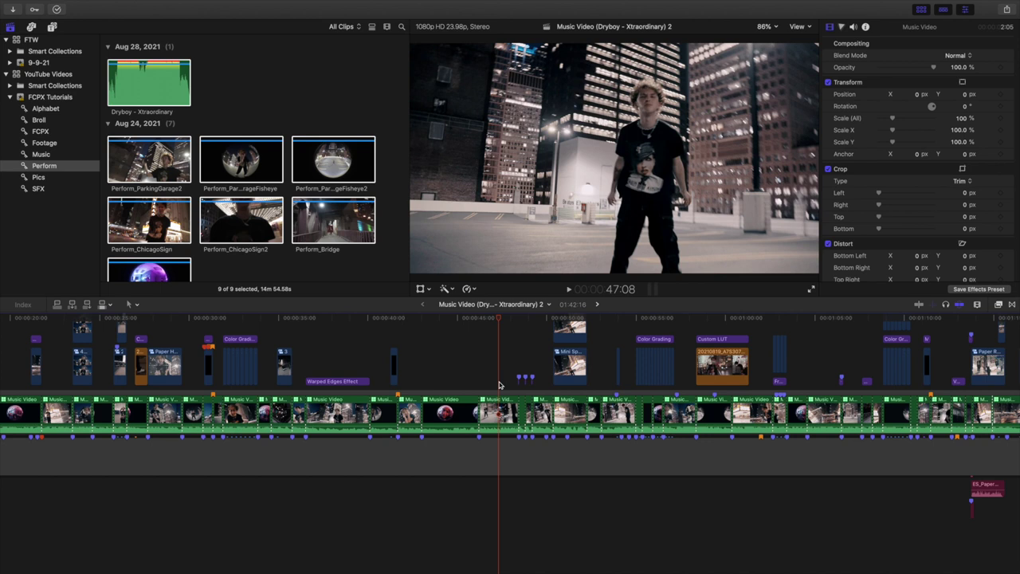
scroll(459, 380, left, 3)
scroll(459, 380, left, 3)
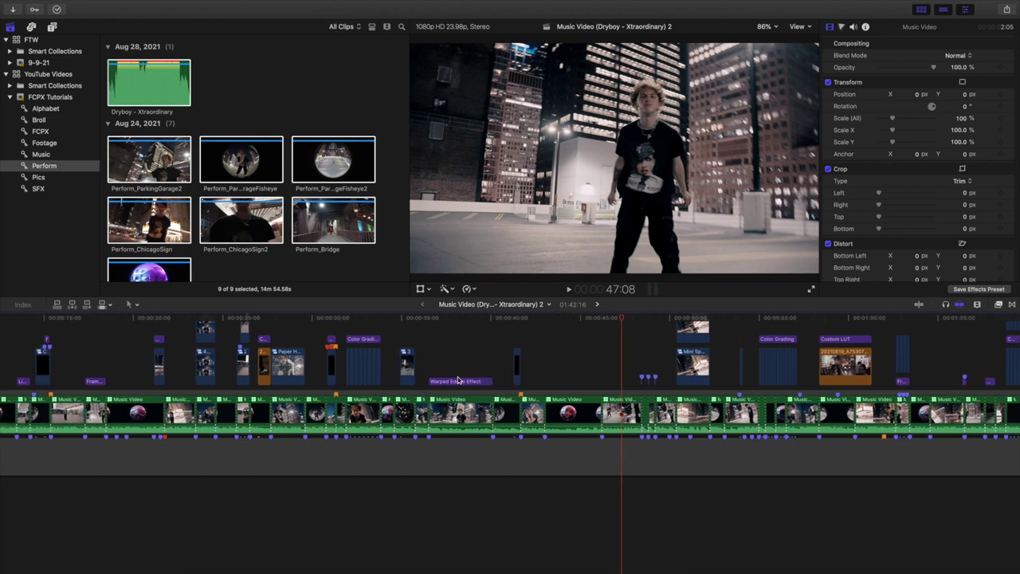
- Play the section around the Frame Rate Effect on the parking garage clip at 17:08 and return the playhead to its start
scroll(458, 380, left, 9)
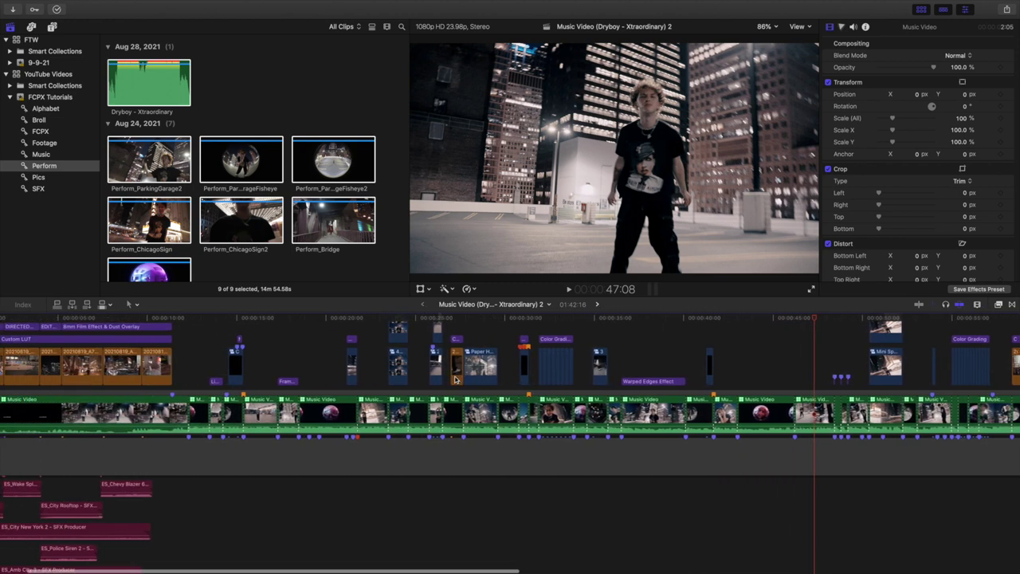
click(278, 360)
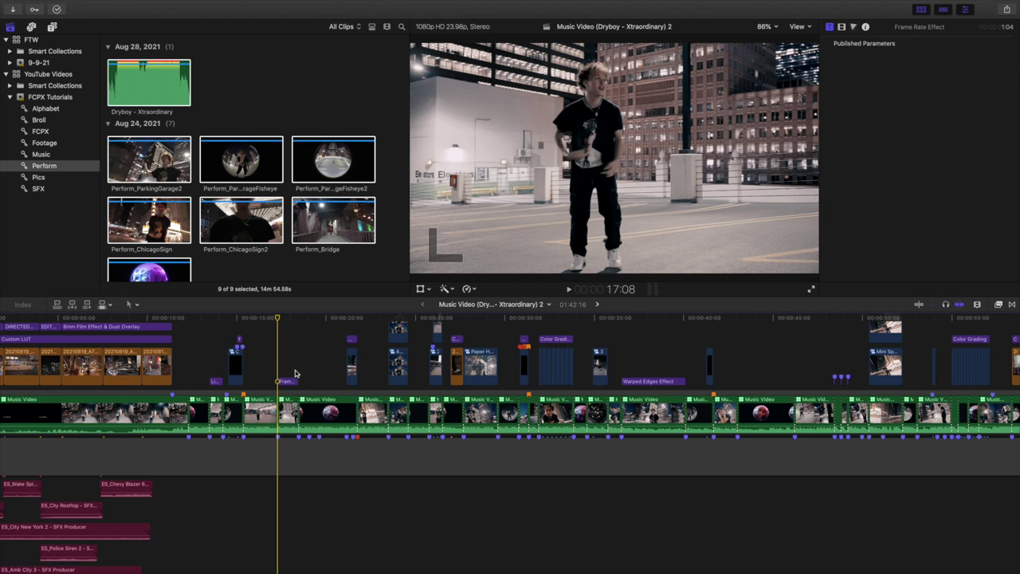
key(s)
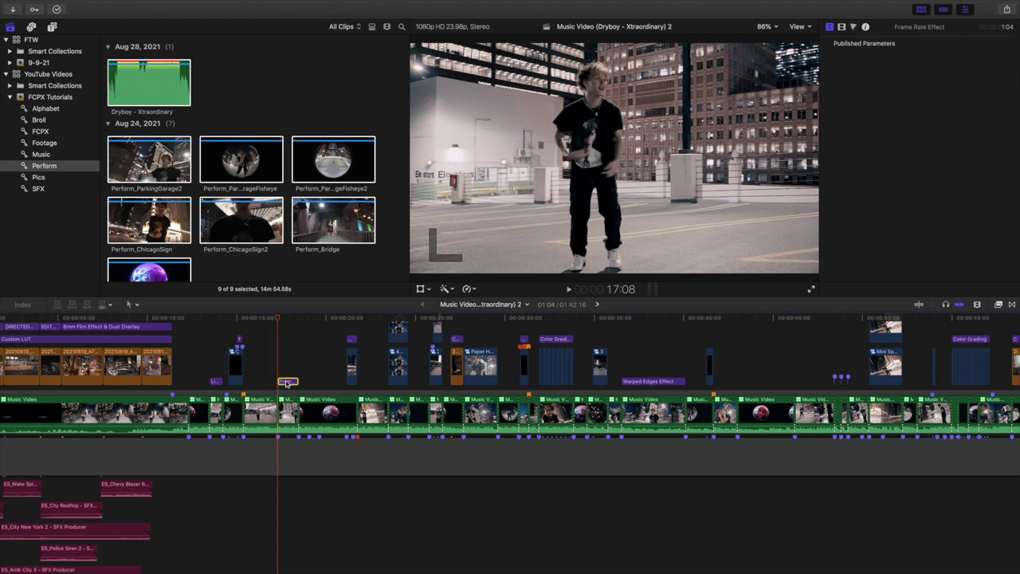
key(super+4)
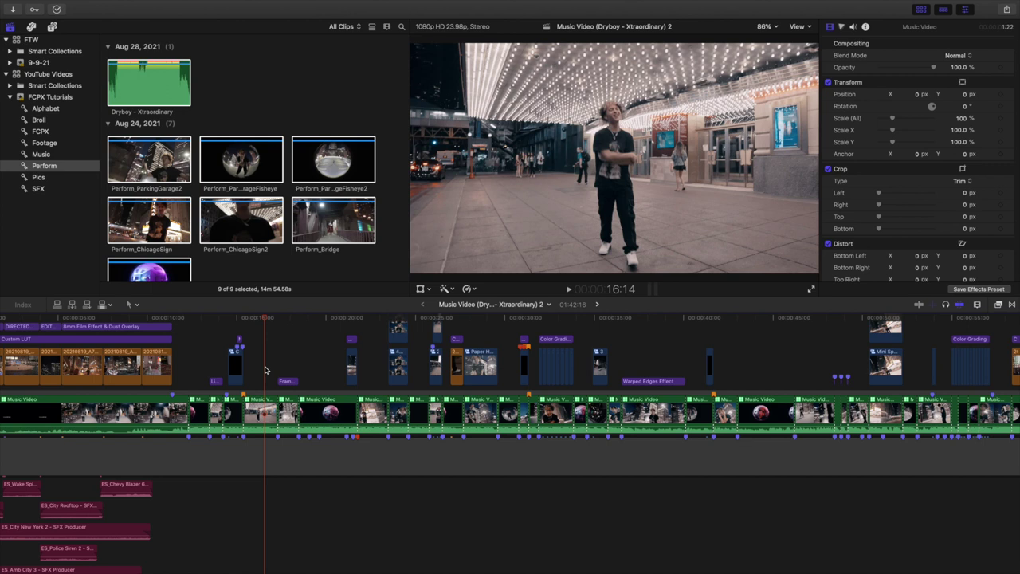
key(space)
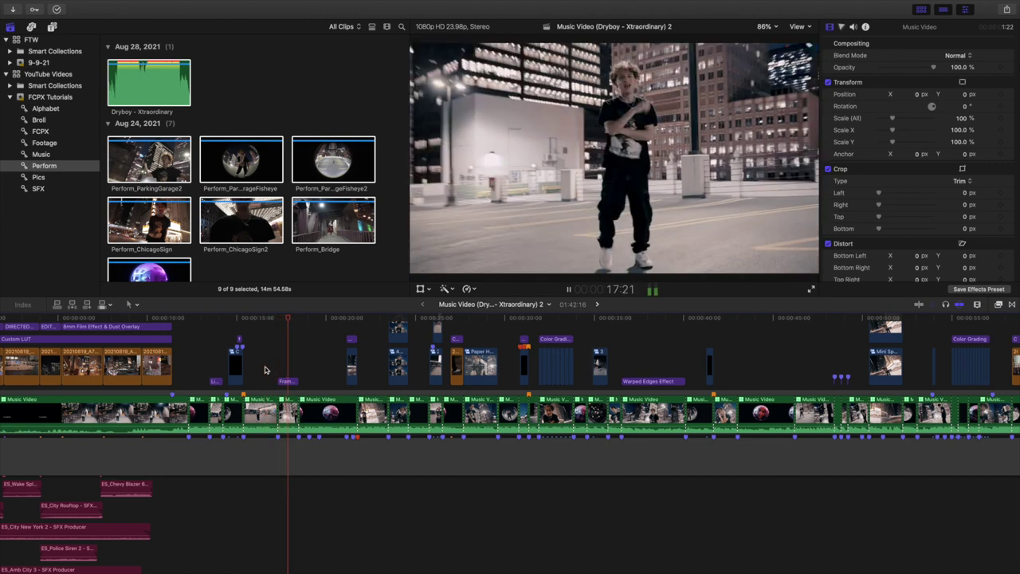
key(space)
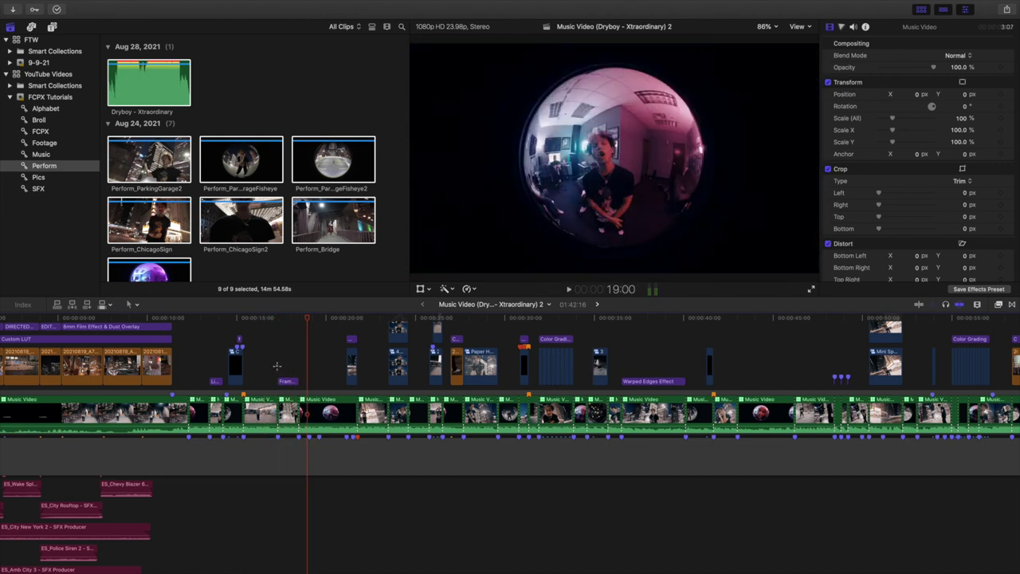
click(277, 369)
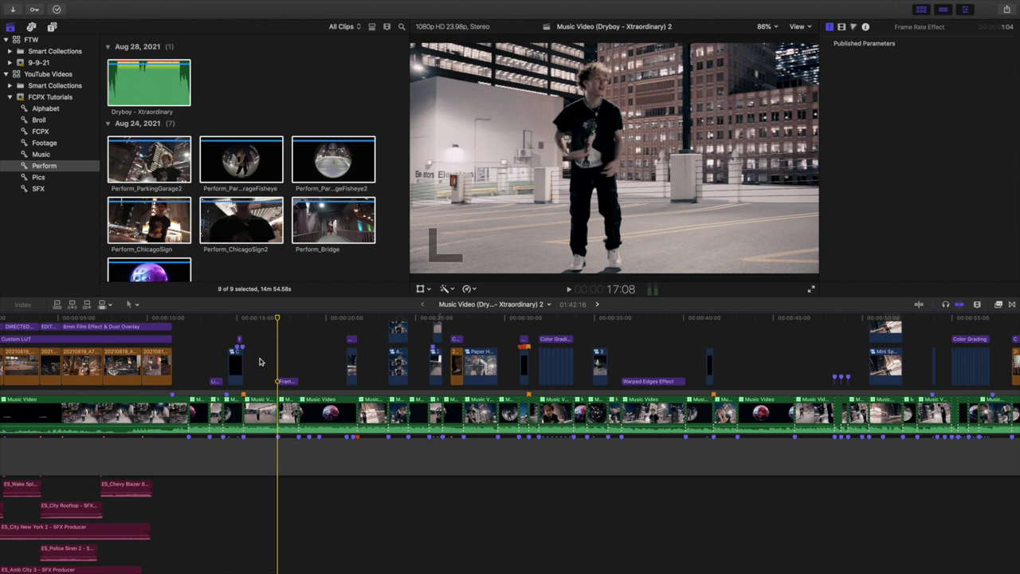
- Examine the text settings of the director credit title at 3:02, from font and size down to face and drop shadow
scroll(259, 363, left, 3)
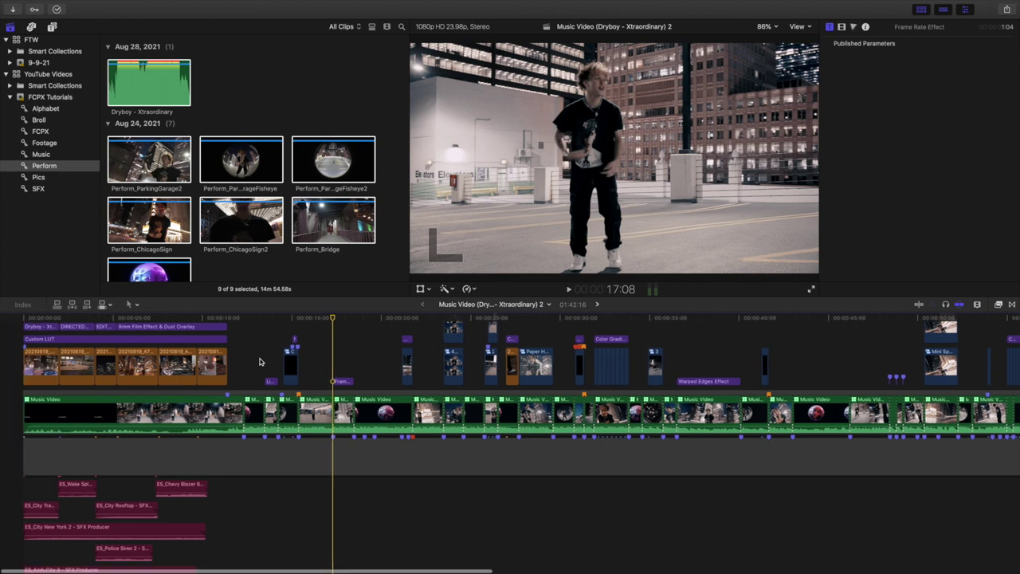
scroll(87, 357, up, 5)
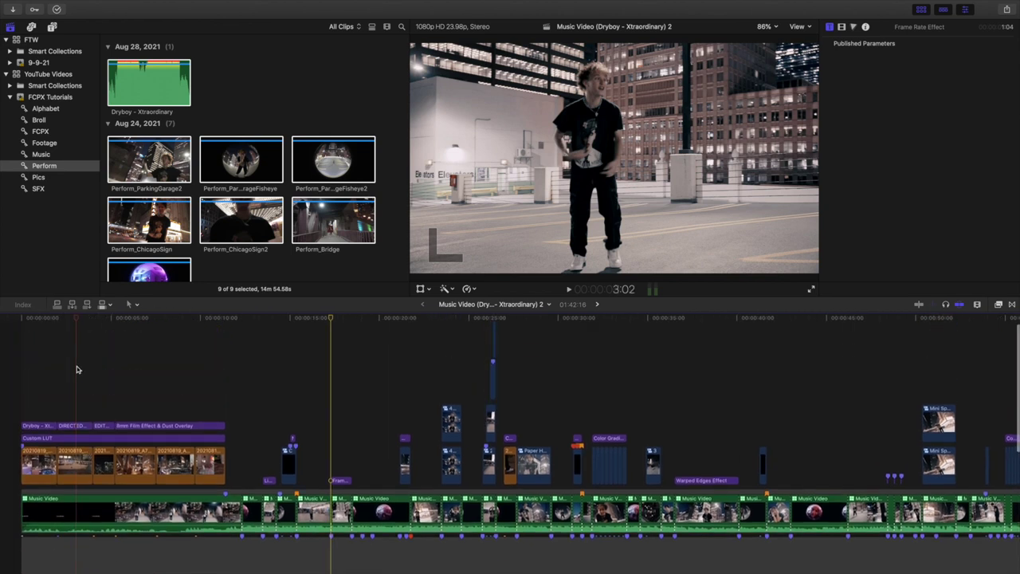
click(77, 369)
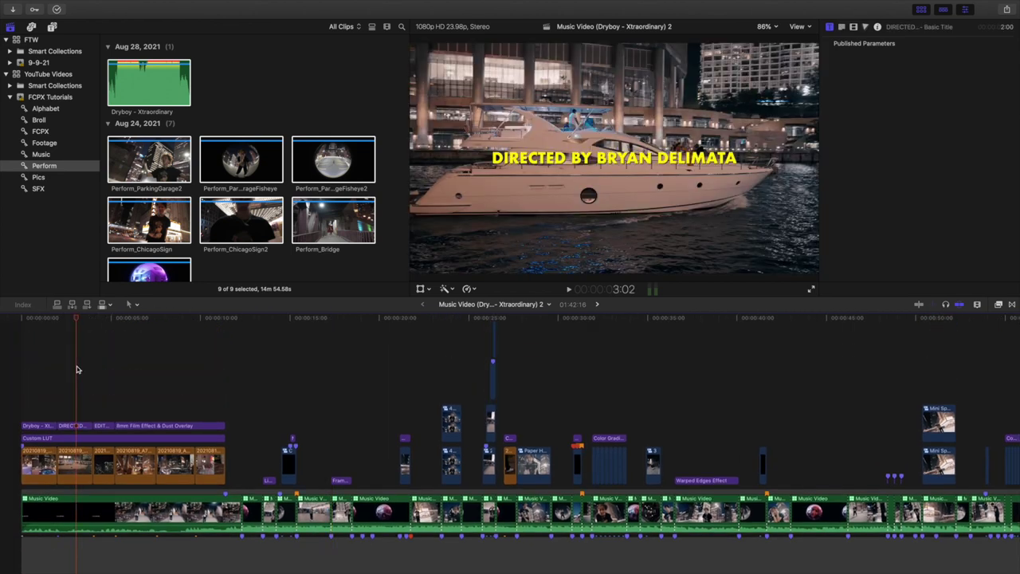
click(76, 425)
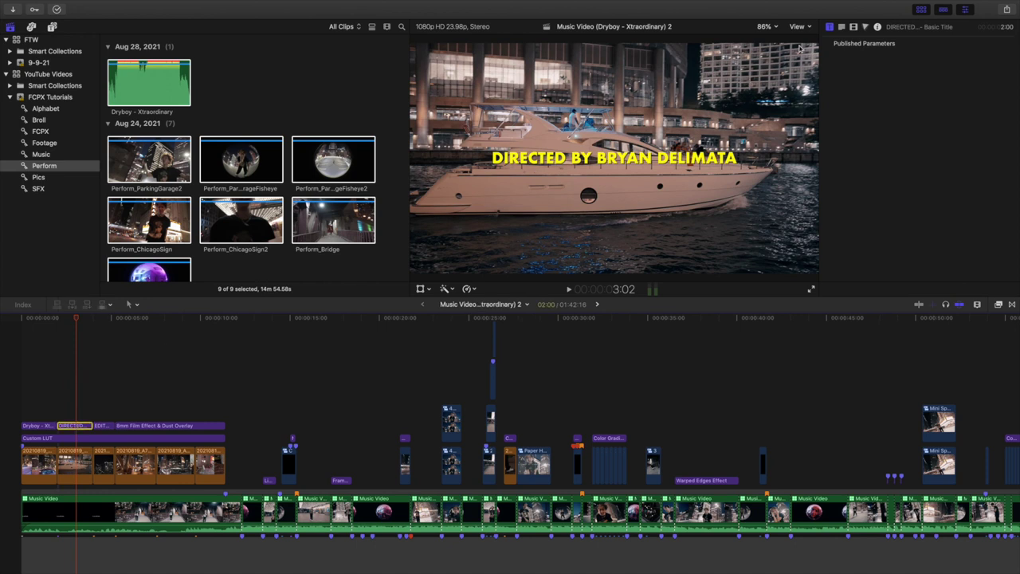
click(842, 28)
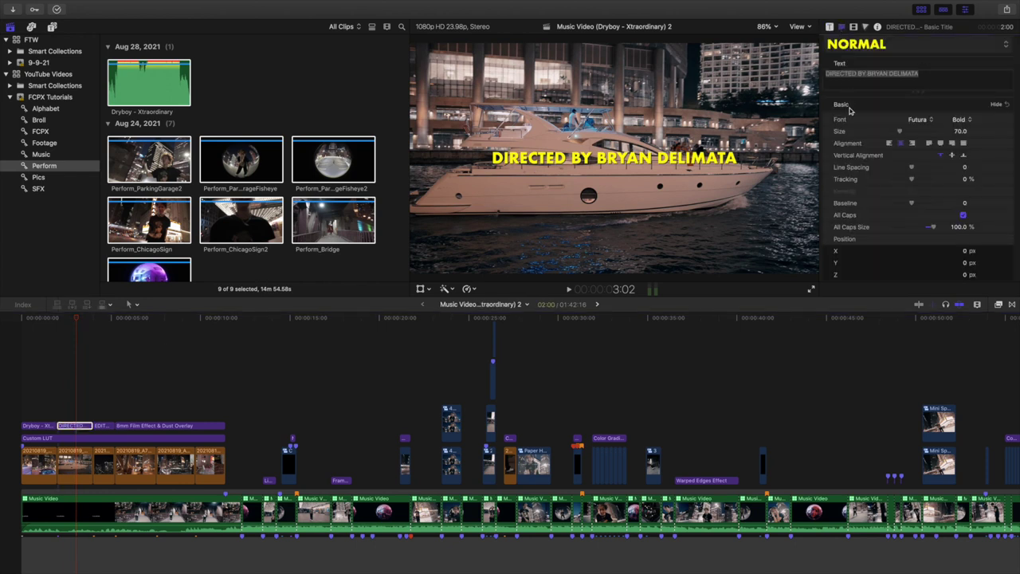
scroll(859, 171, down, 3)
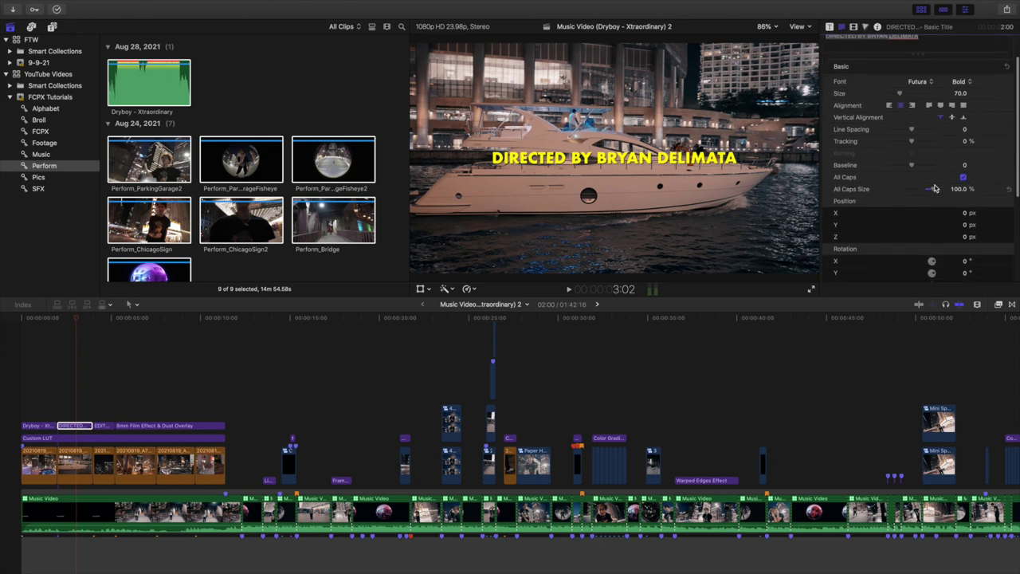
scroll(904, 184, down, 3)
scroll(904, 183, down, 2)
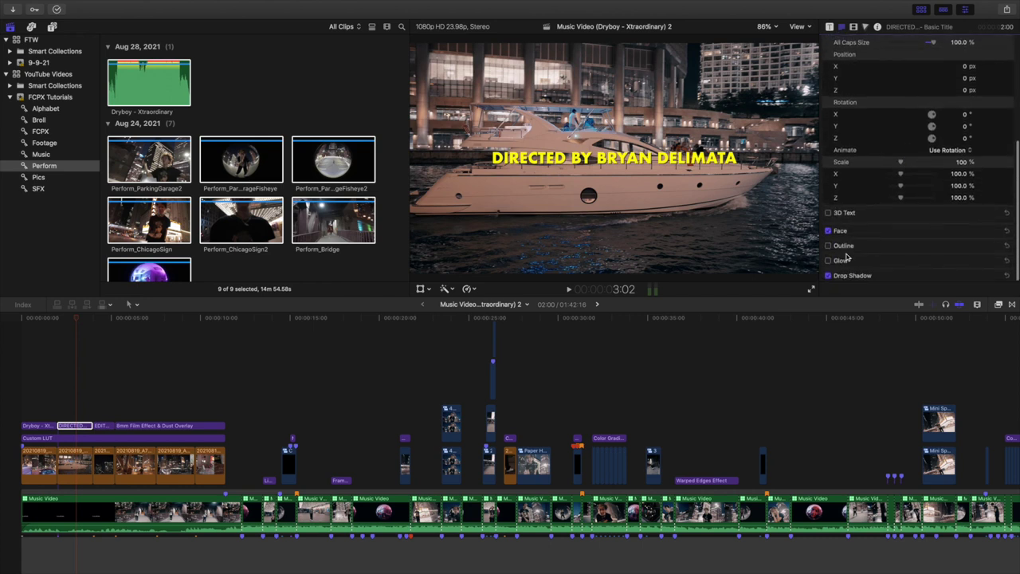
scroll(877, 169, up, 5)
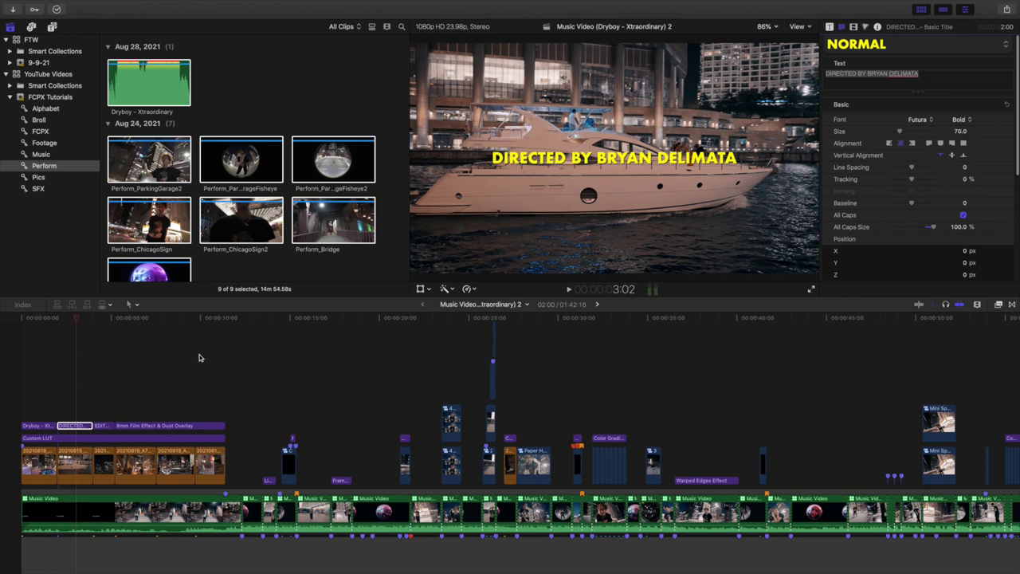
- Play the opening title sequence from the start of the project through to the editor credit at 4:18
click(79, 370)
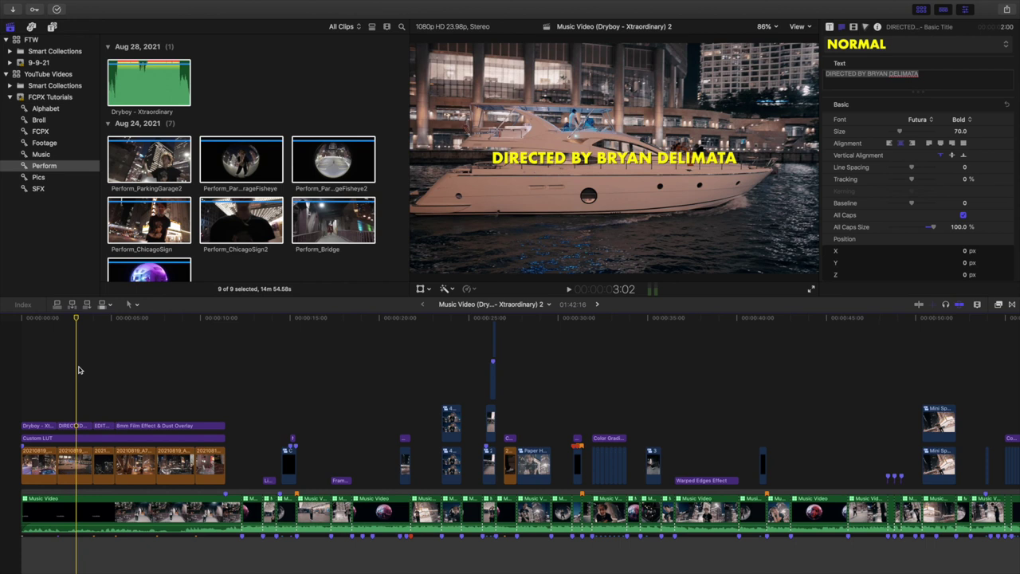
click(23, 378)
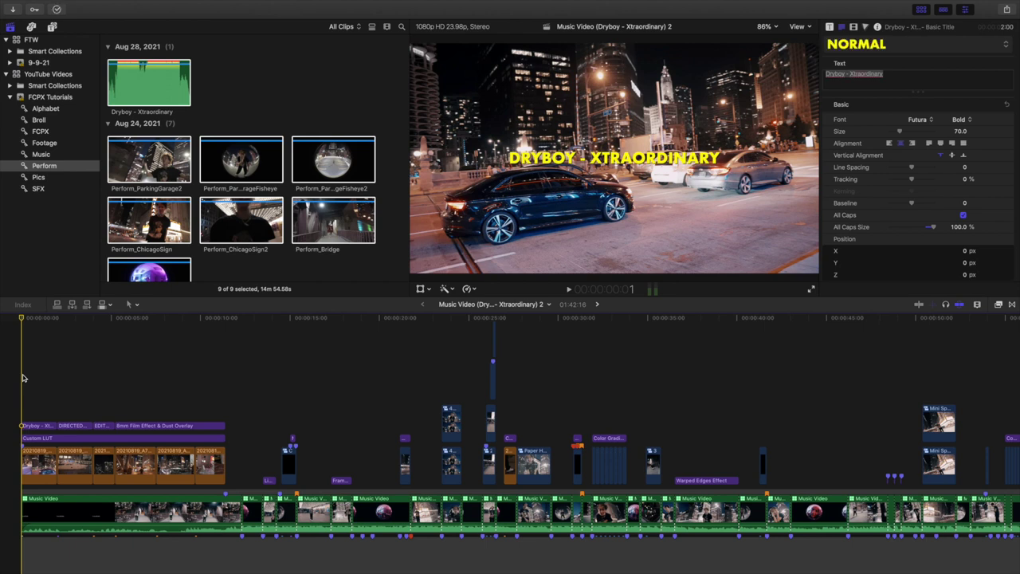
key(space)
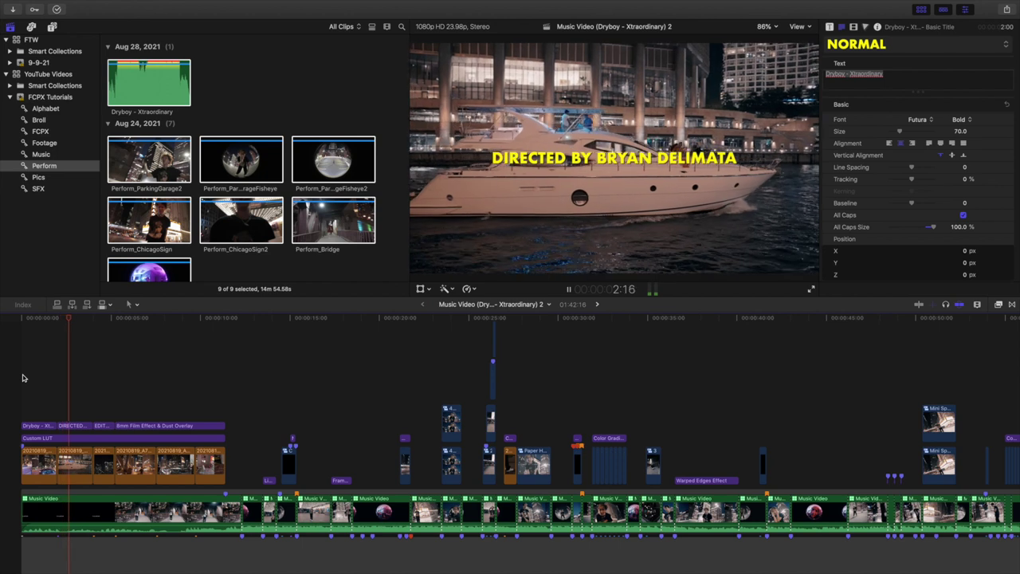
key(space)
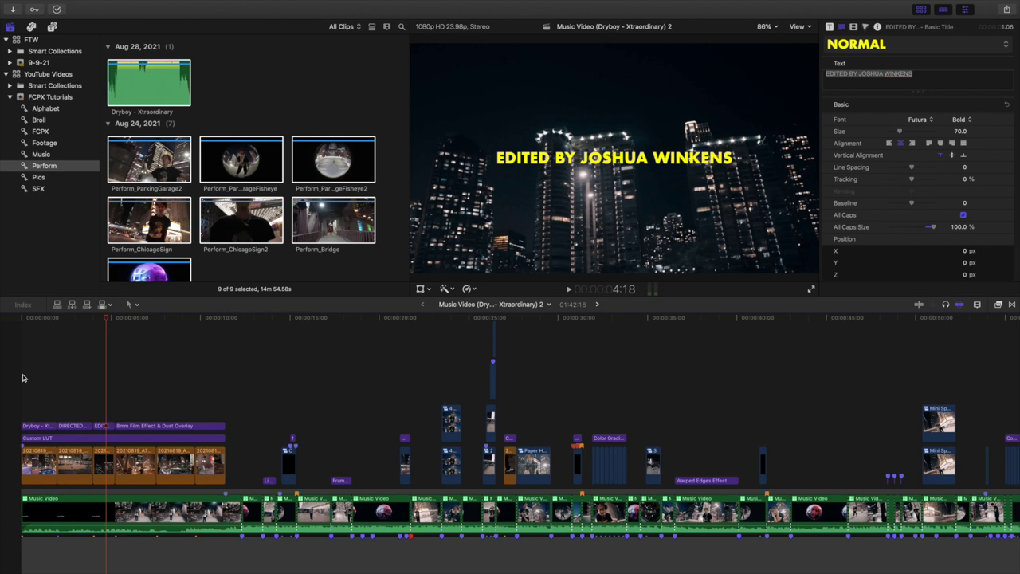
- Examine the layered city, traffic, wind and water sound effects beneath the intro B-roll
scroll(23, 377, down, 10)
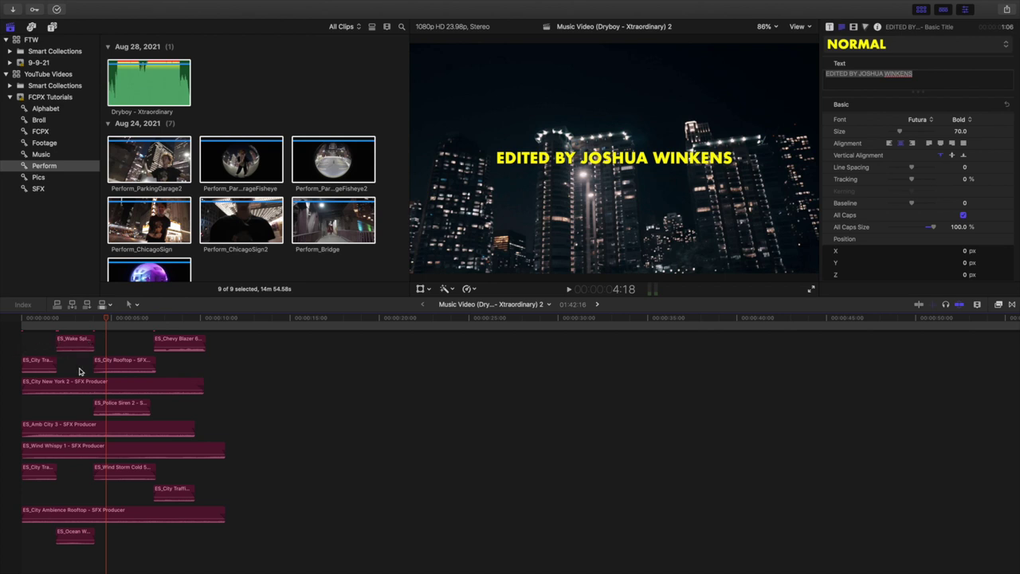
drag(40, 361, 38, 368)
key(super+equal)
key(super+equal)
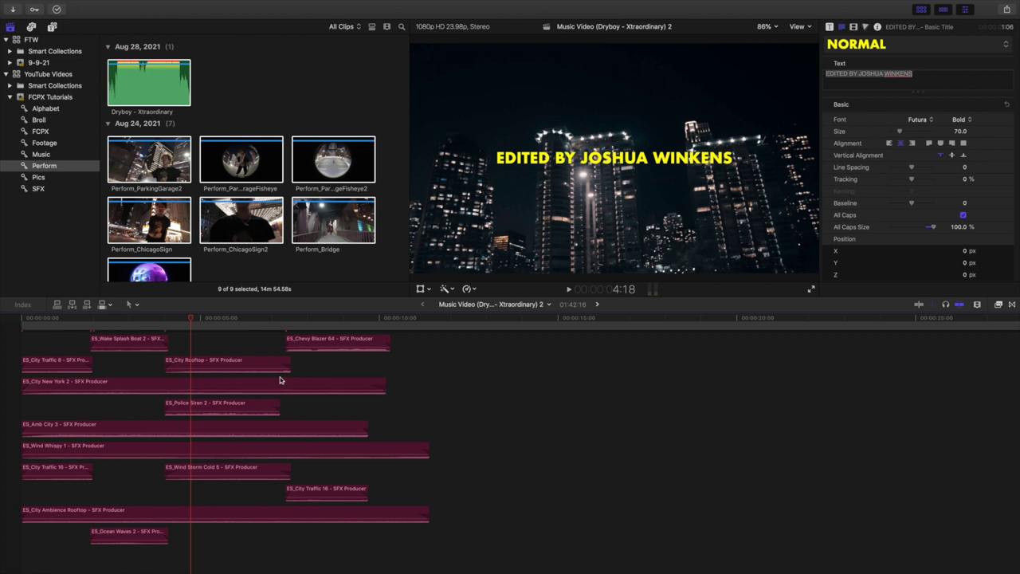
scroll(263, 382, up, 3)
scroll(255, 383, up, 3)
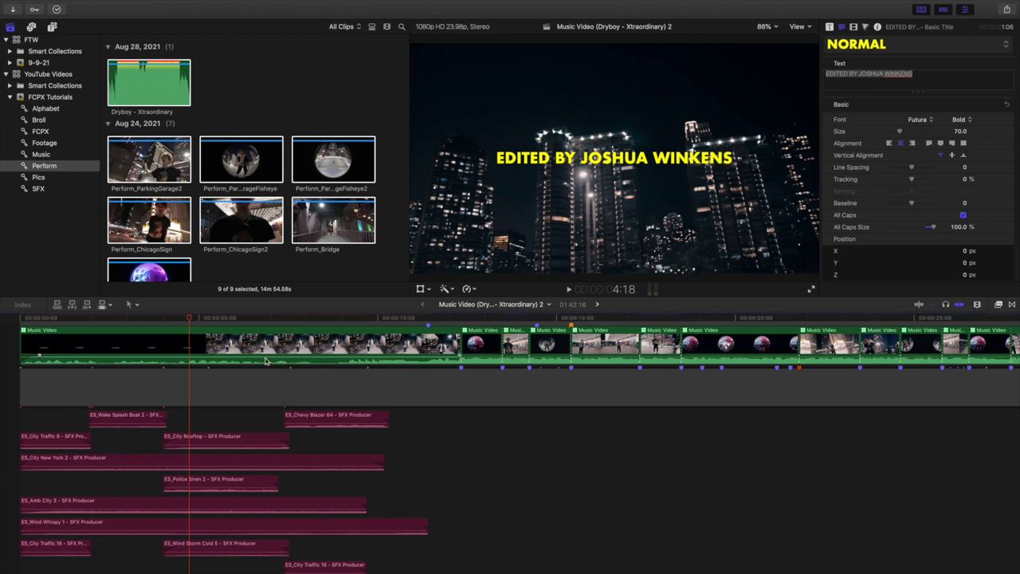
scroll(271, 359, up, 3)
- Play the song from 12:11 to 15:20 and check its loudness on the audio meters
click(467, 351)
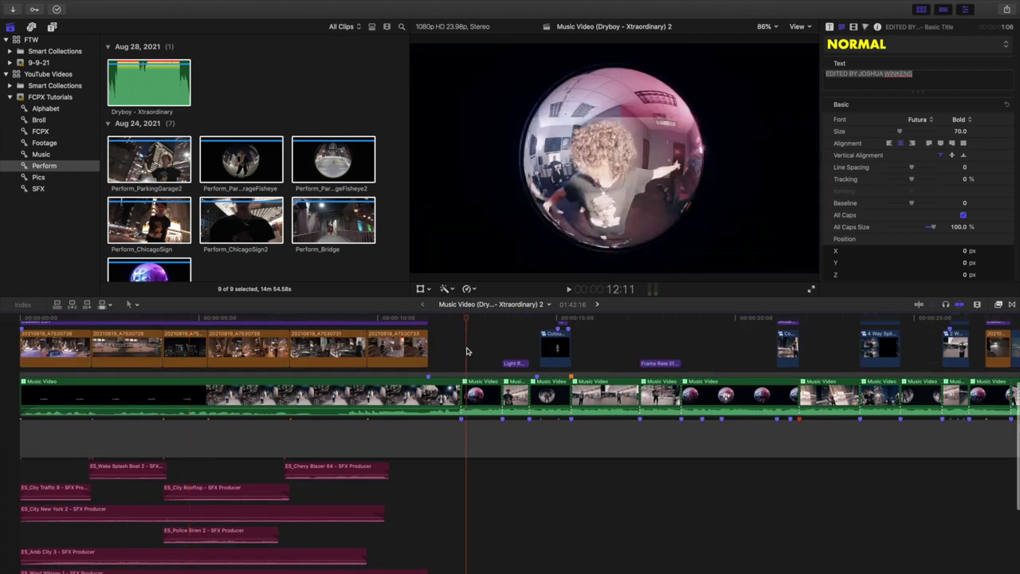
key(super+minus)
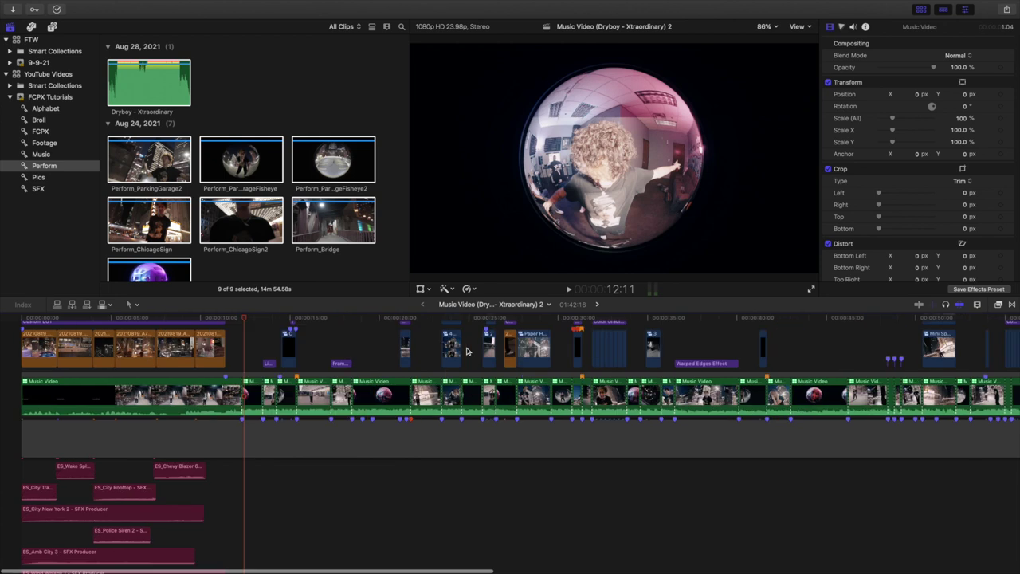
key(super+minus)
scroll(460, 350, down, 1)
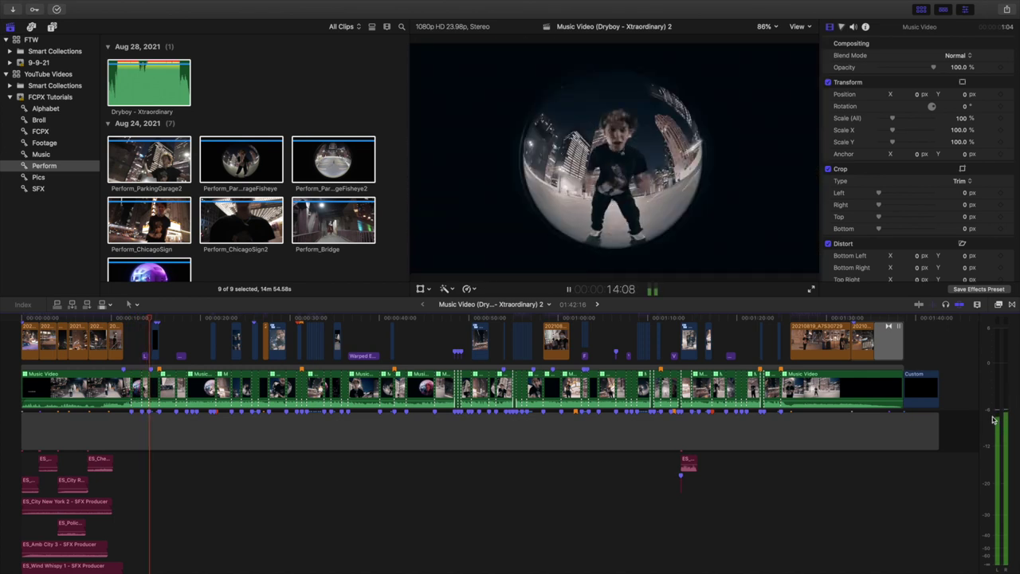
key(space)
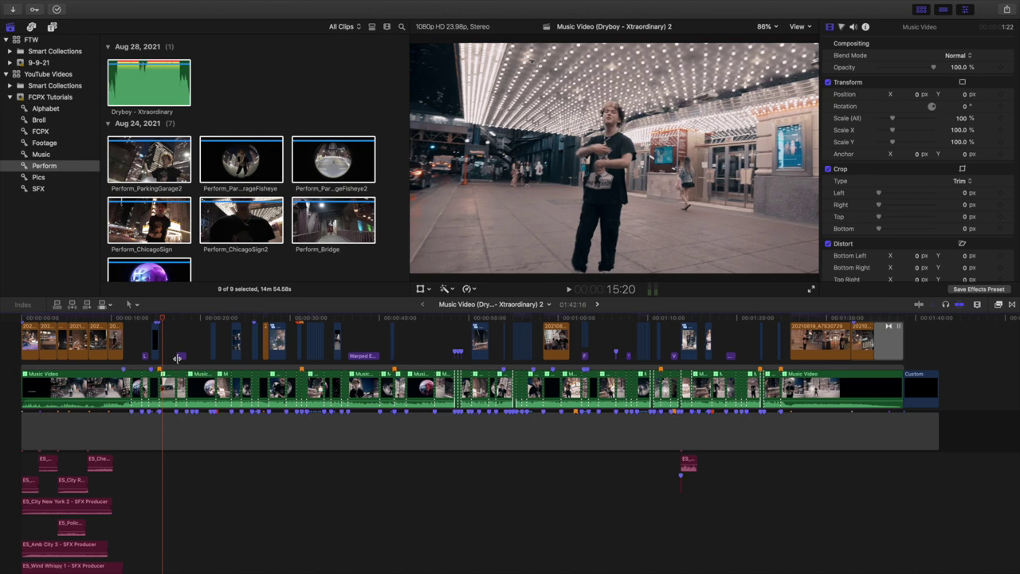
- Inspect the Fade To Color transition at the end of the last B-roll clip, after 1:33:02
scroll(177, 358, right, 10)
click(701, 338)
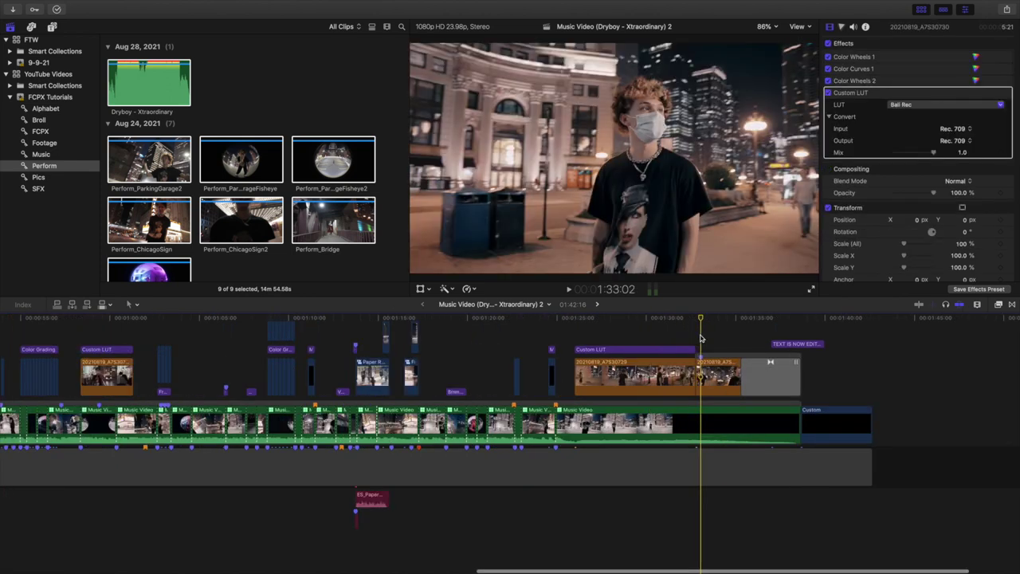
key(super+equal)
scroll(737, 346, right, 5)
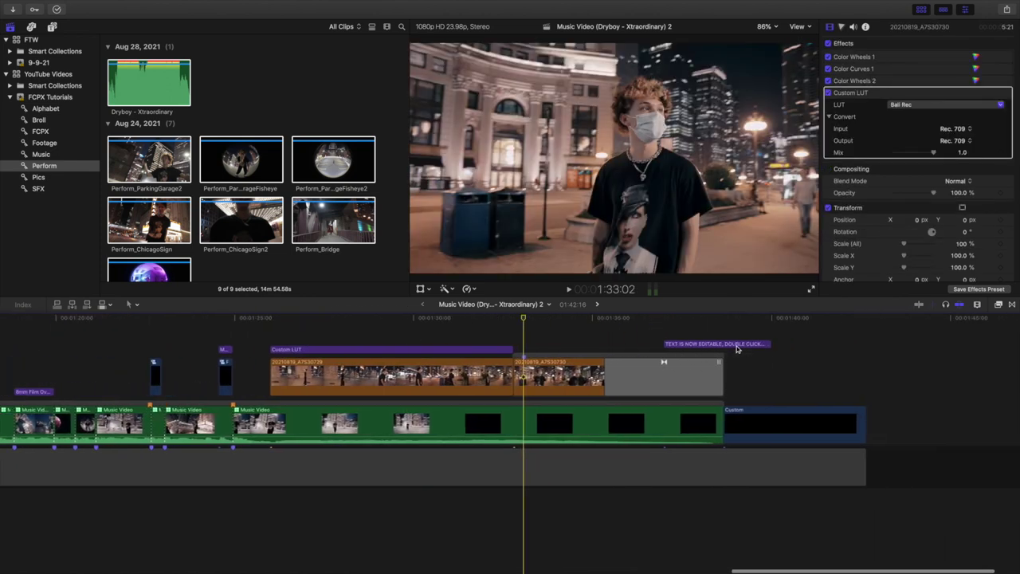
scroll(736, 349, right, 2)
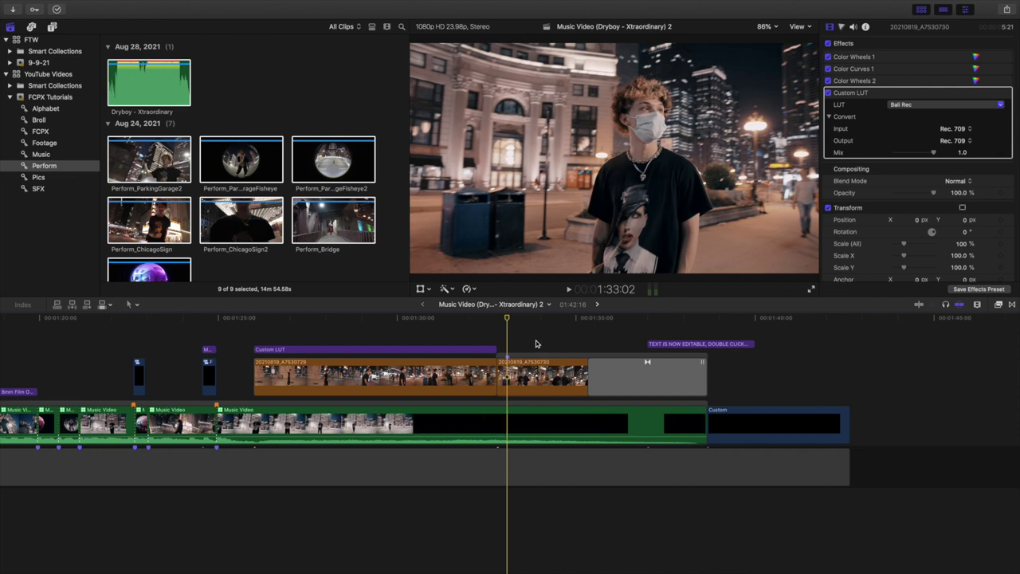
click(600, 368)
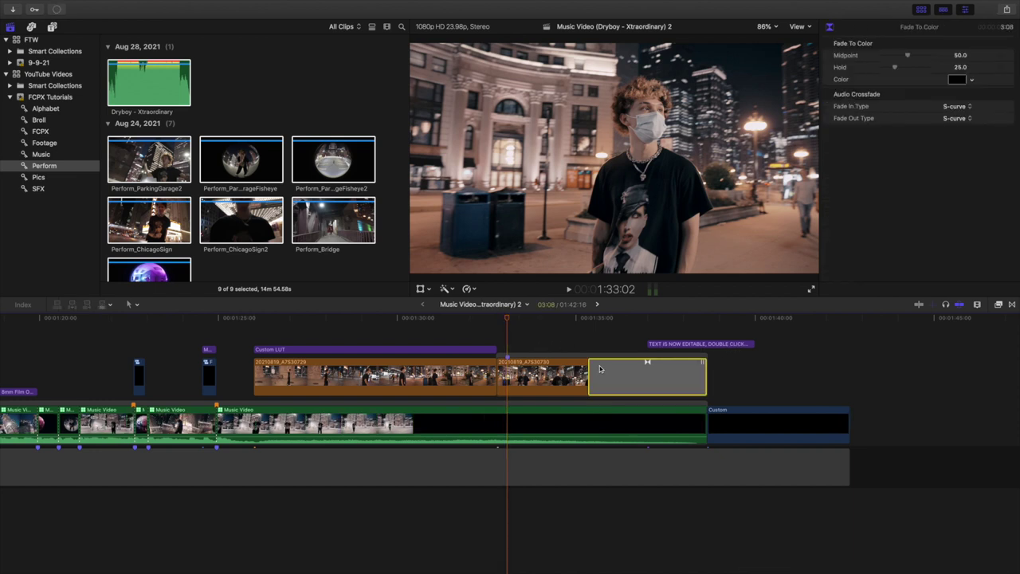
- Play the ending from 1:33:02 through the fade to black and into the Dryboy Xtraordinary end title at 1:37:15
click(507, 345)
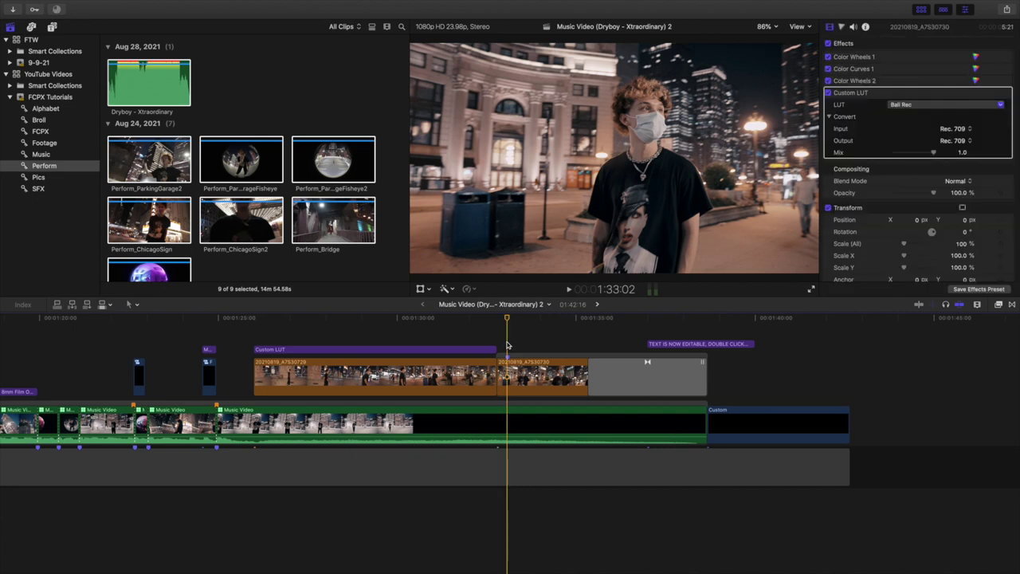
key(space)
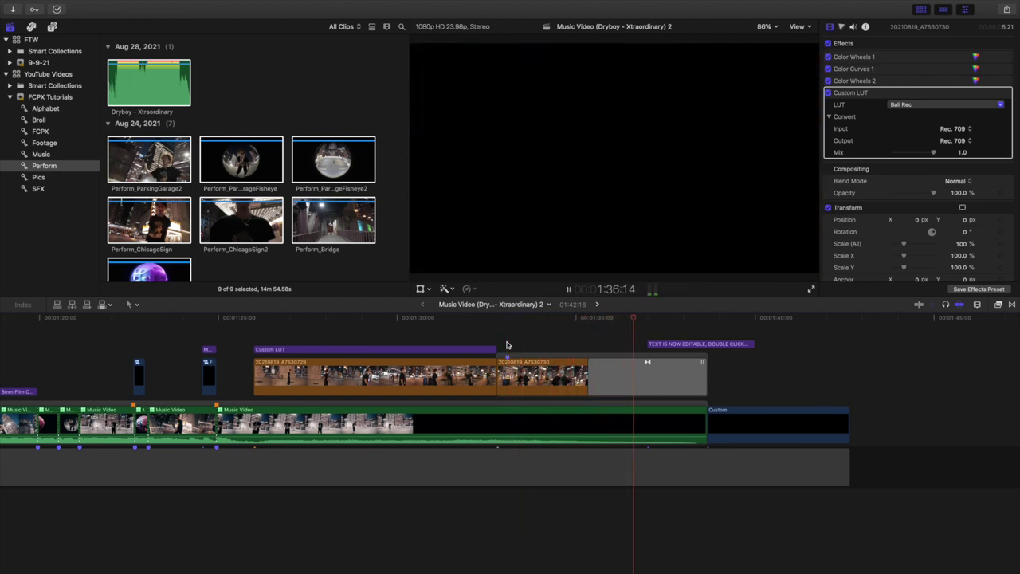
key(space)
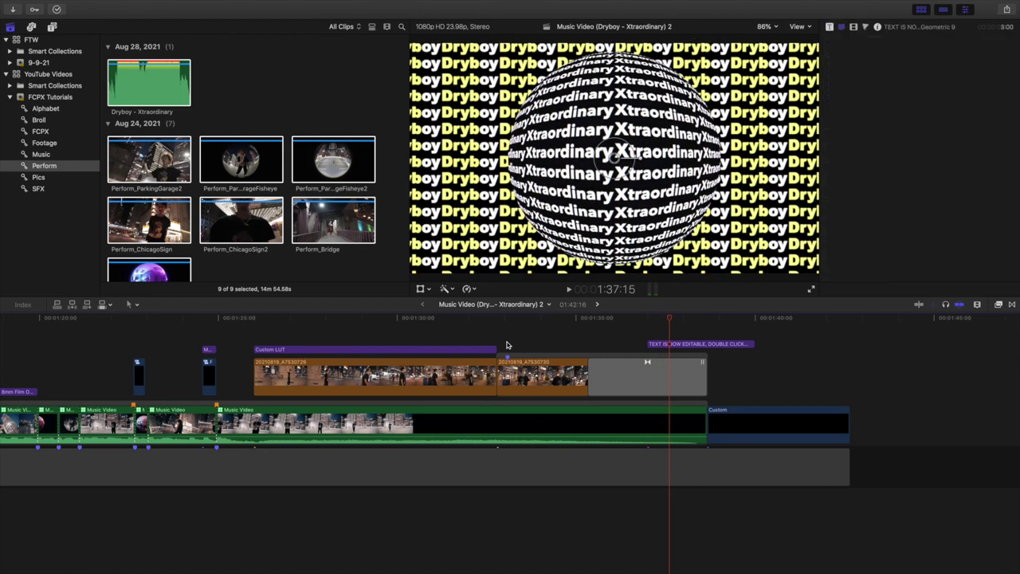
- Replay the lead-in to the end title, and place the playhead on the first studio fisheye clip at 12:08
click(615, 341)
key(space)
key(space)
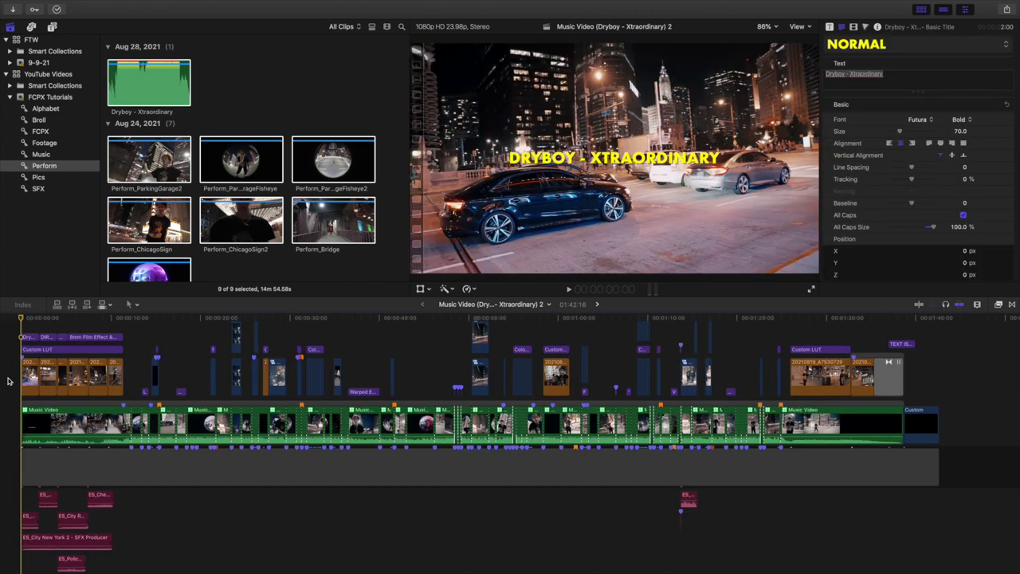
click(132, 378)
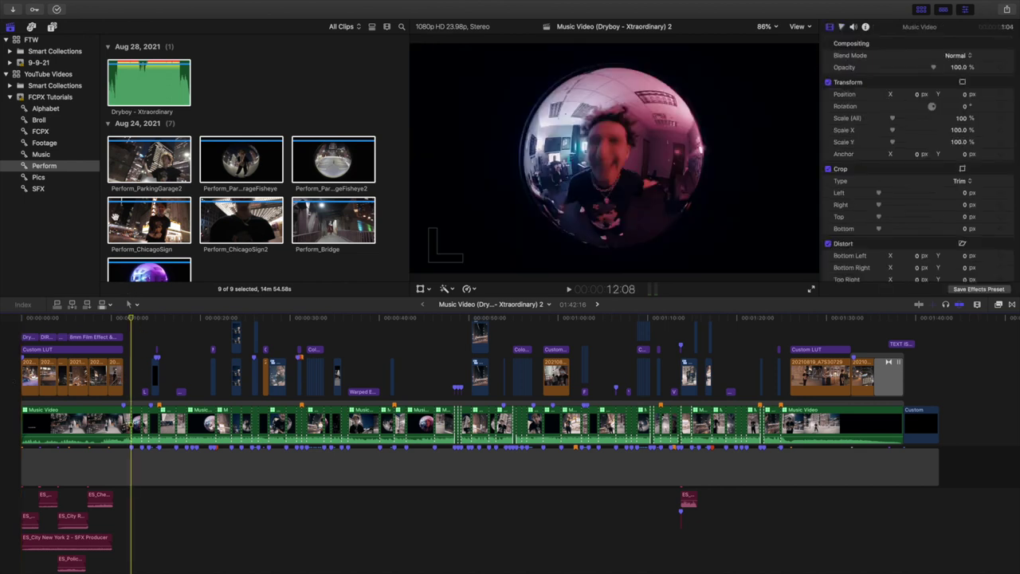
- Select the Music Video (Dryboy - Xtraordinary) 2 project in the FCPX Tutorials event and check its resolution and frame rate
click(78, 99)
scroll(149, 108, up, 15)
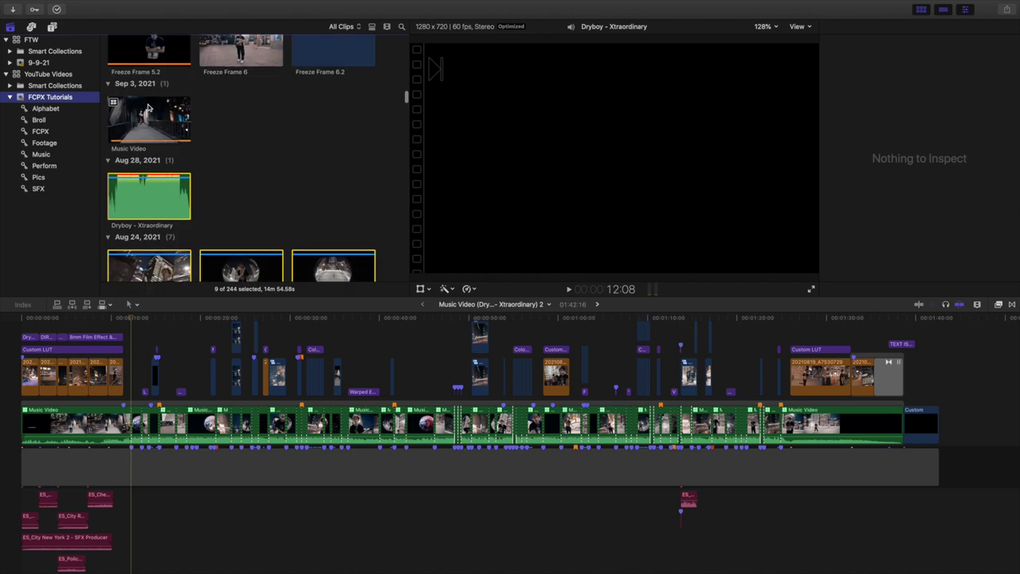
scroll(148, 112, up, 5)
click(137, 129)
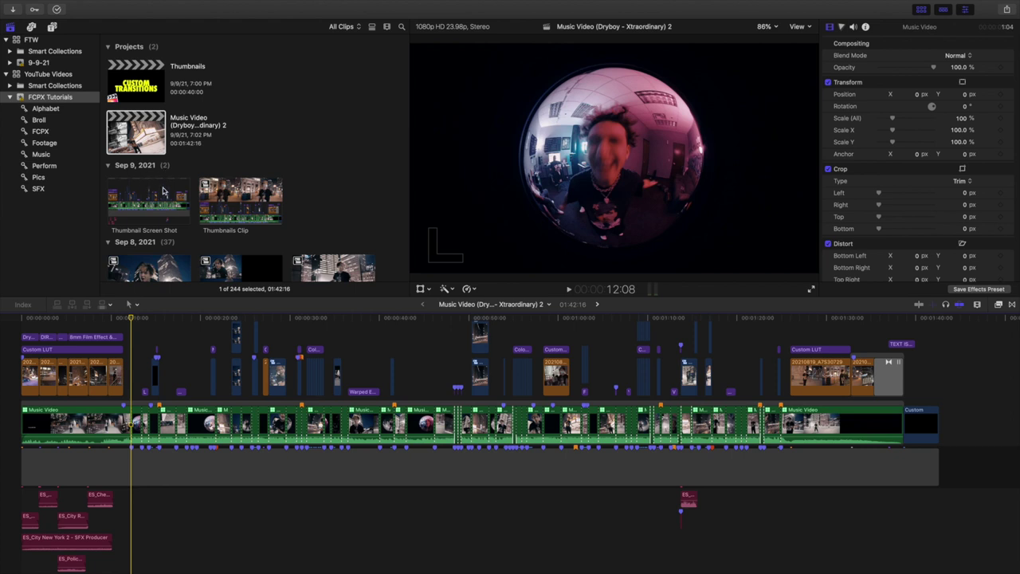
scroll(163, 190, down, 5)
scroll(163, 190, up, 5)
- Check the format of the Perform_ChicagoSign source clip against the Music Video (Dryboy - Xtraordinary) 2 project's format
click(64, 166)
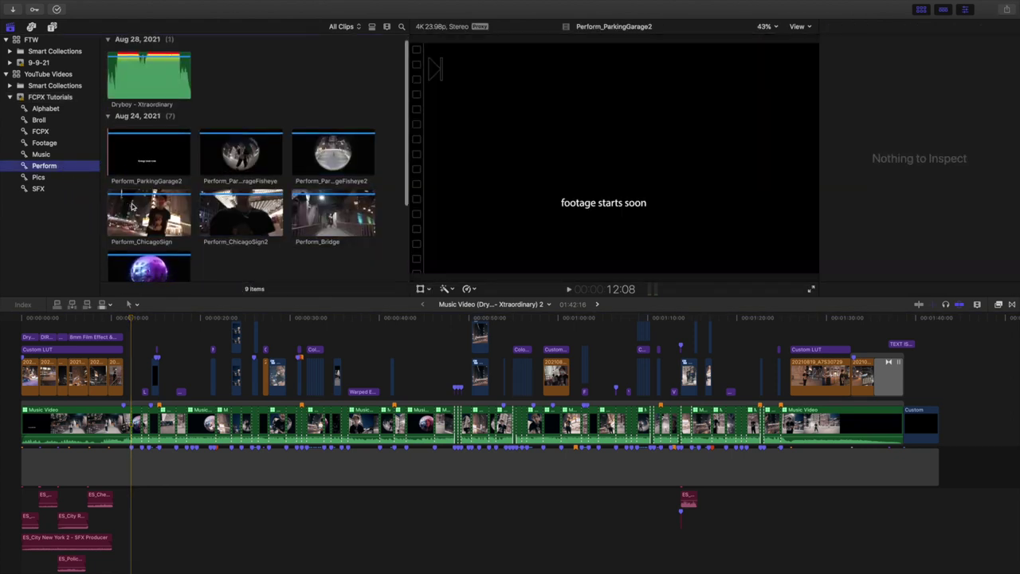
click(132, 207)
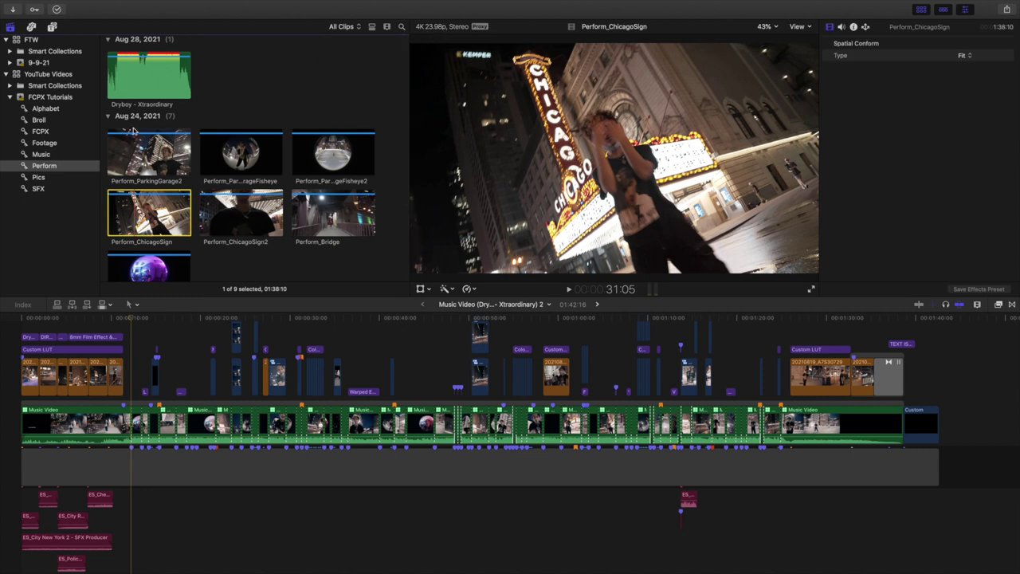
click(59, 99)
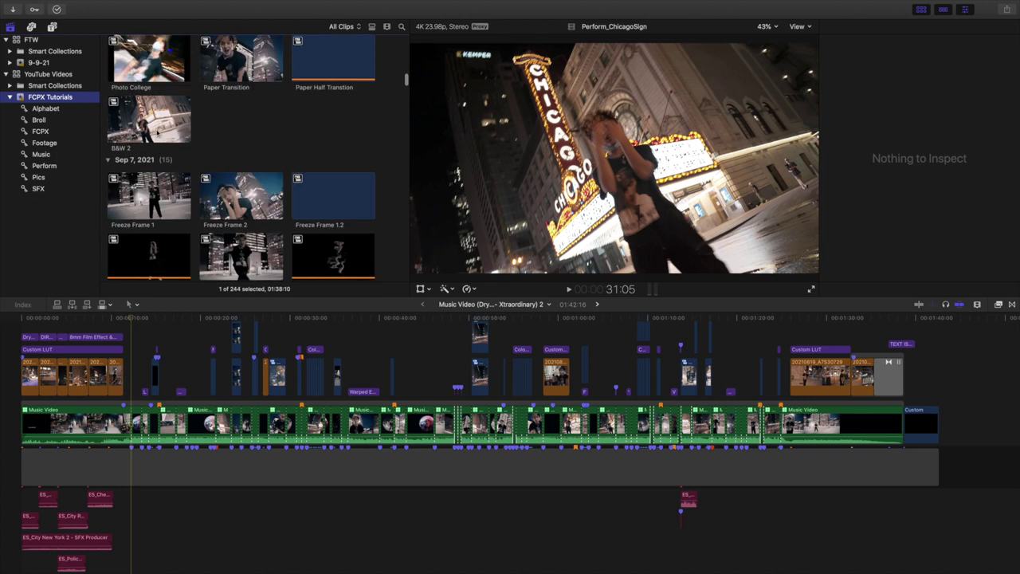
click(136, 132)
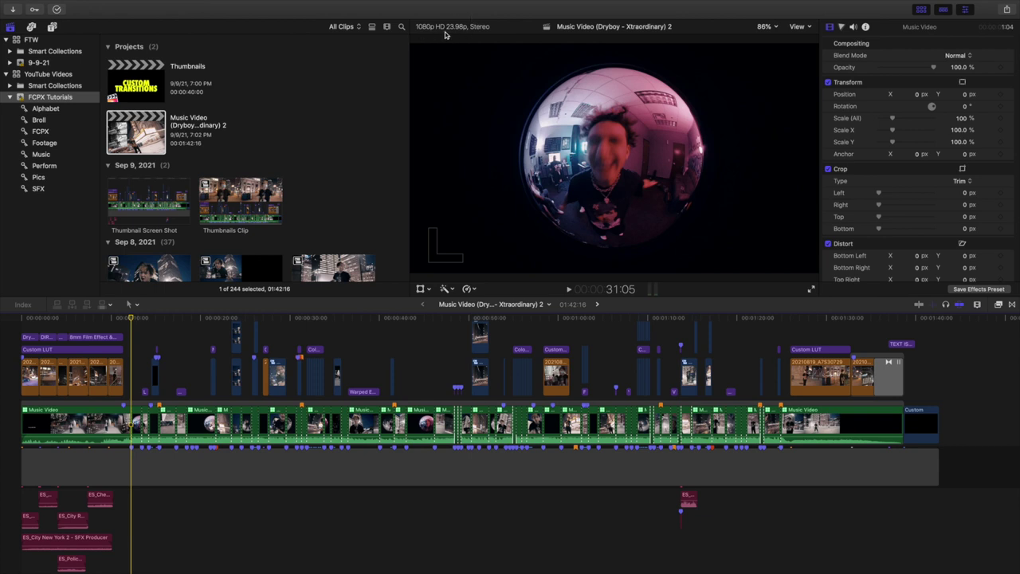
- Preview the opening titles from the project start to 3:07, and return the playhead to the beginning
key(Home)
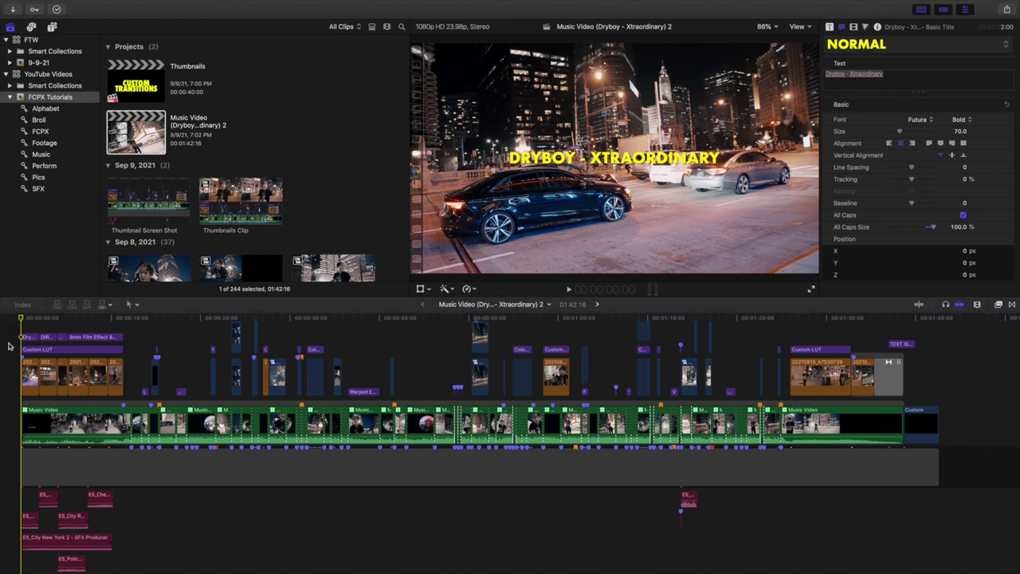
key(space)
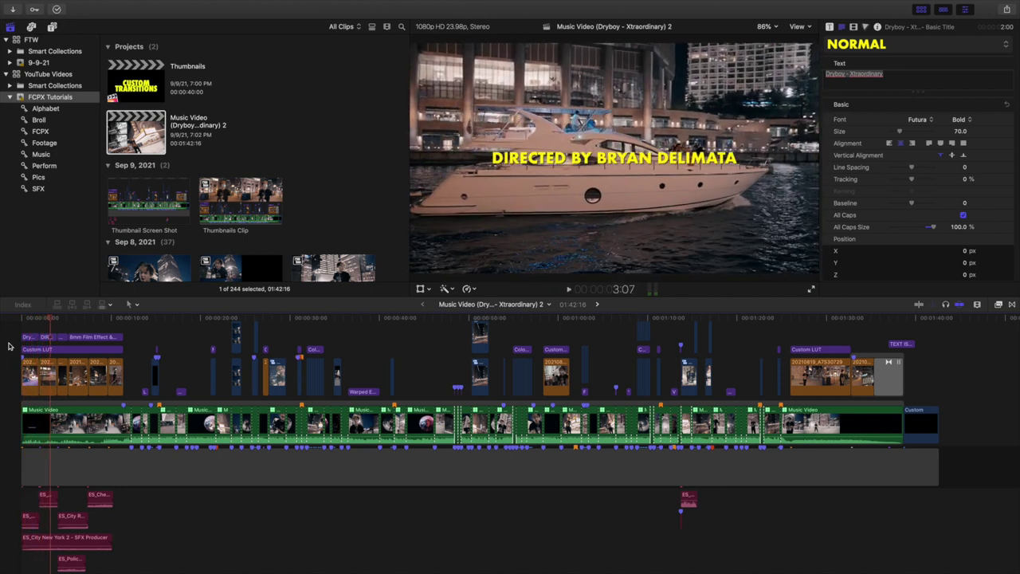
key(space)
key(Home)
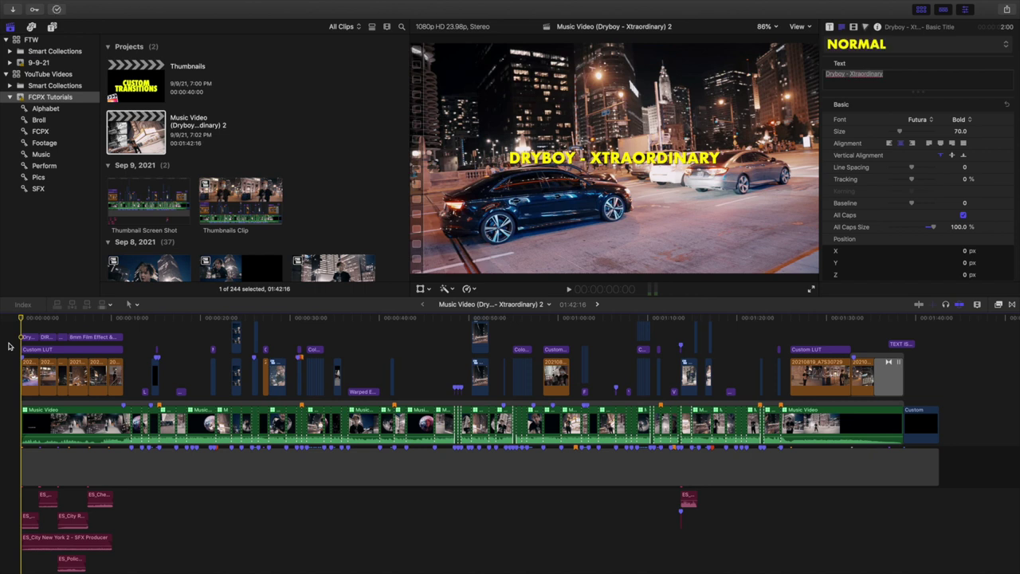
- Play the finished music video from the beginning through to 1:21:02, pausing briefly at 1:18:11
key(space)
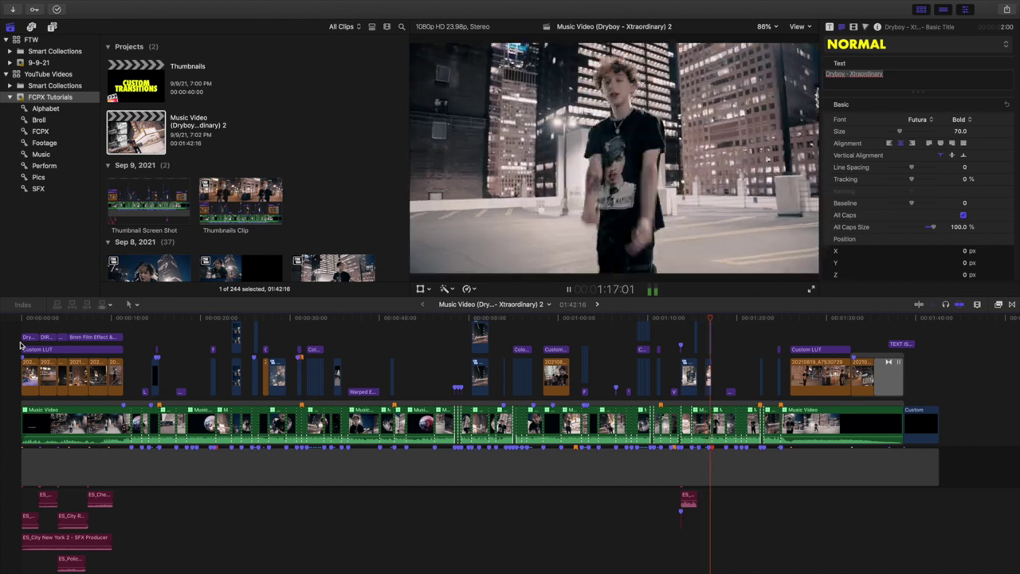
key(space)
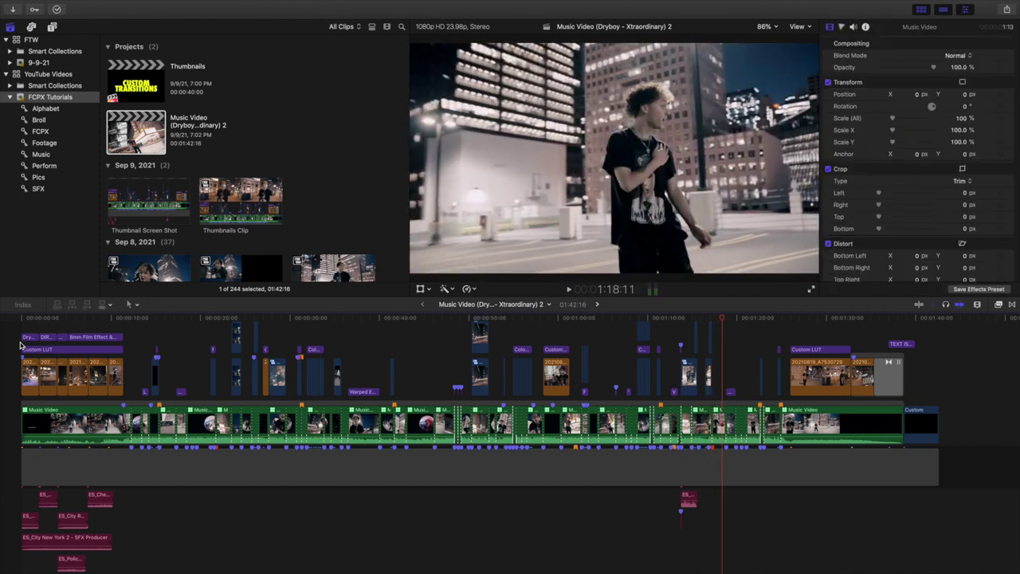
key(space)
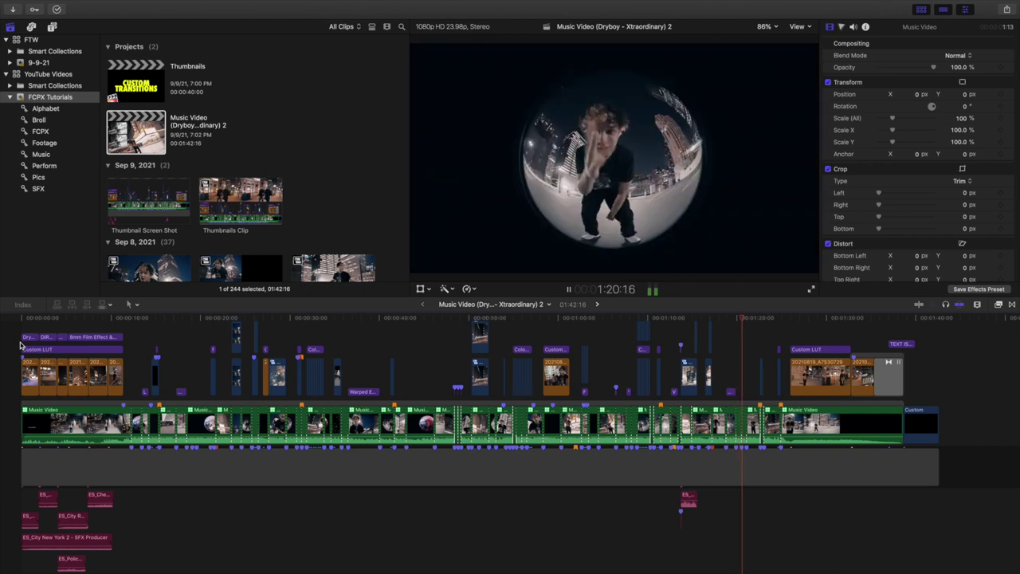
key(space)
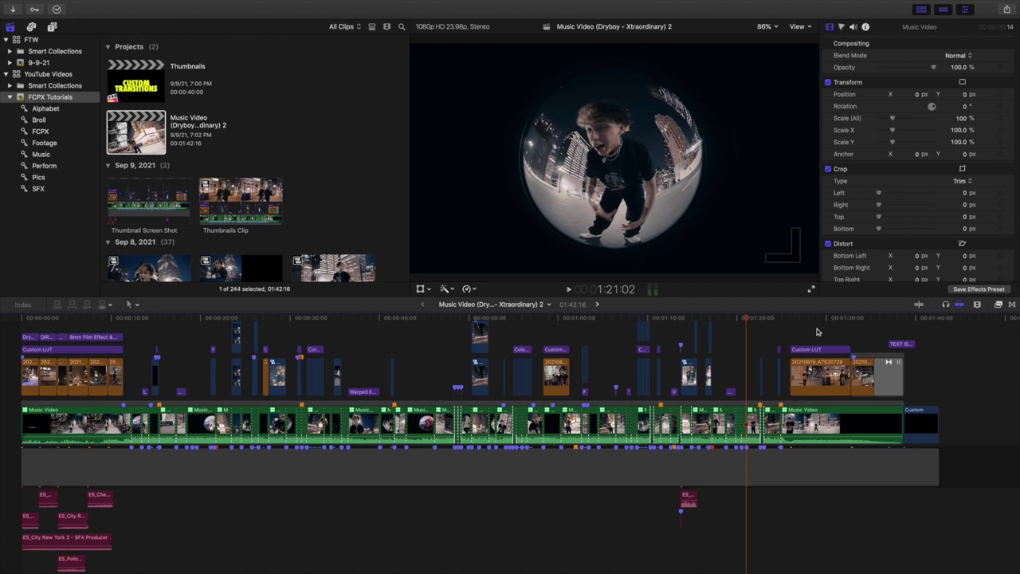
- Review the studio fisheye performance shot from 43:01 to 46:01, pausing at 45:00
click(419, 344)
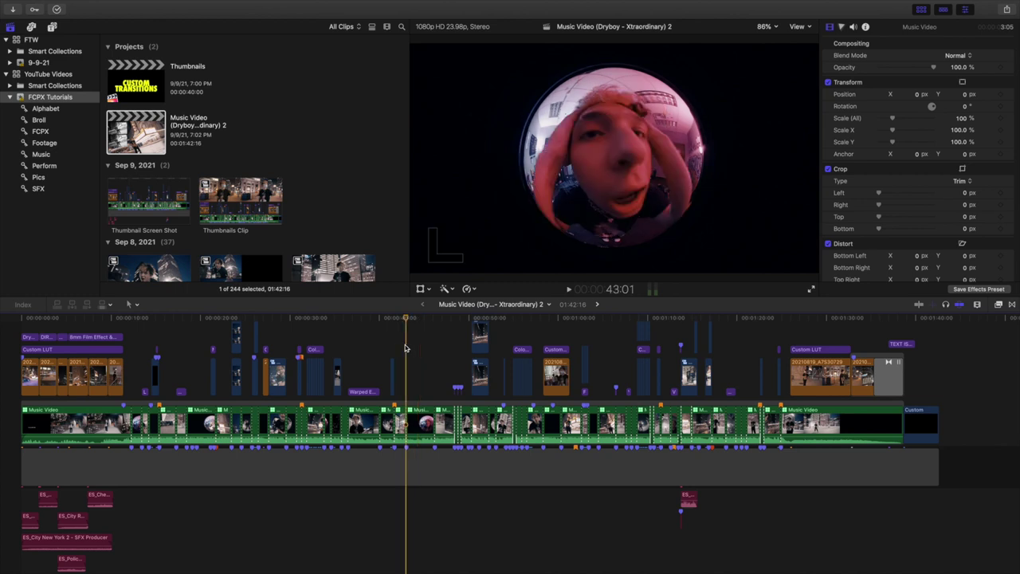
key(space)
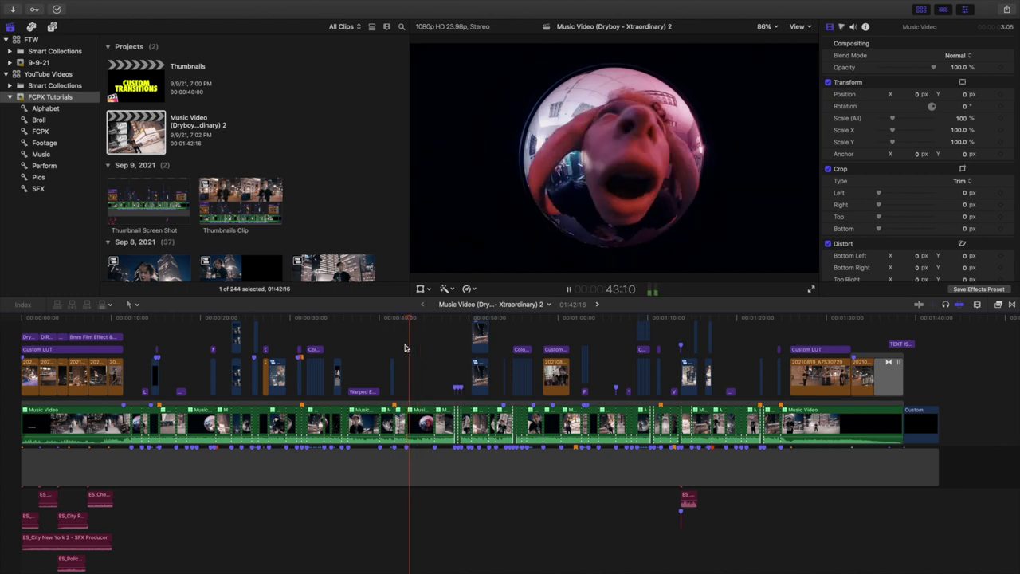
key(space)
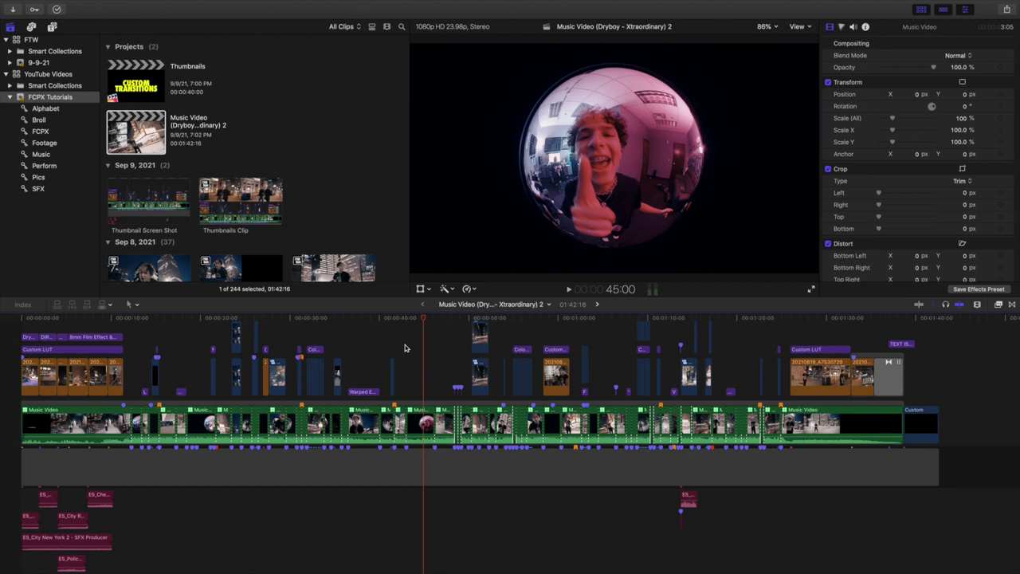
key(space)
key(space)
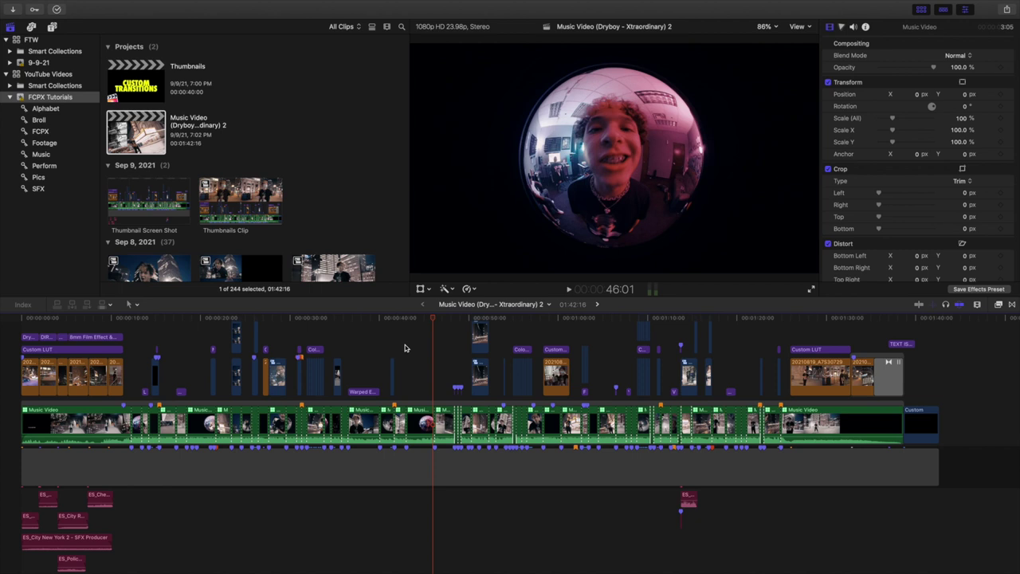
- Play the whole music video again from the opening Dryboy - Xtraordinary title
key(Home)
key(space)
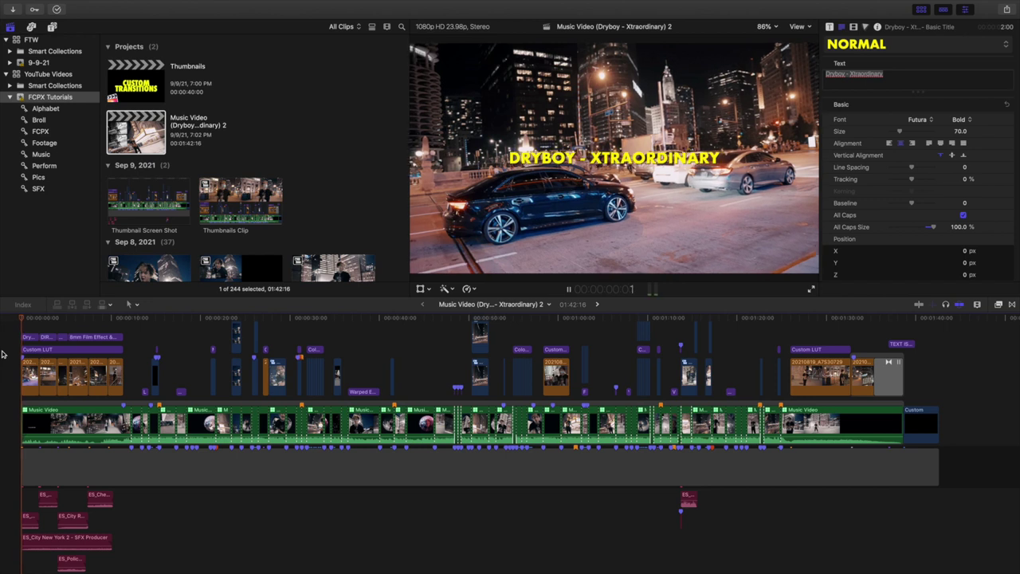